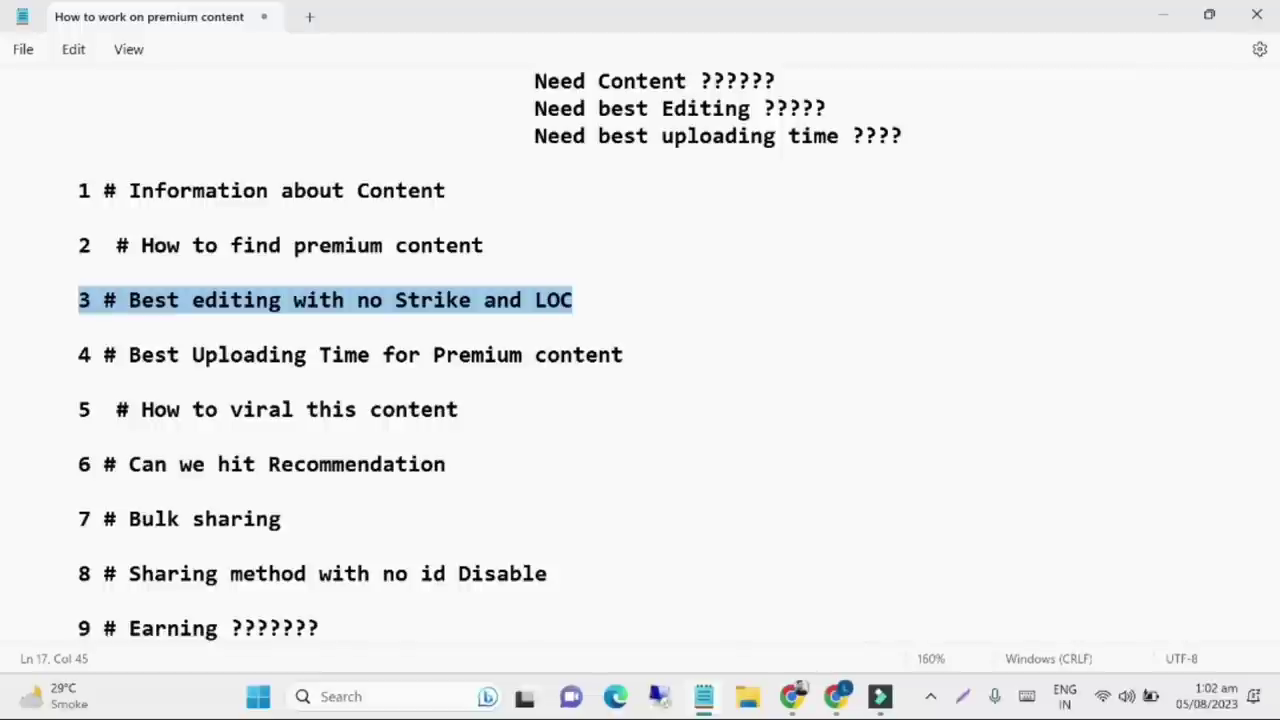
# - Highlight the notes headings "How to find premium content" and "Best editing with no Strike and LOC", and minimize the notes
pyautogui.tripleClick(488, 240)
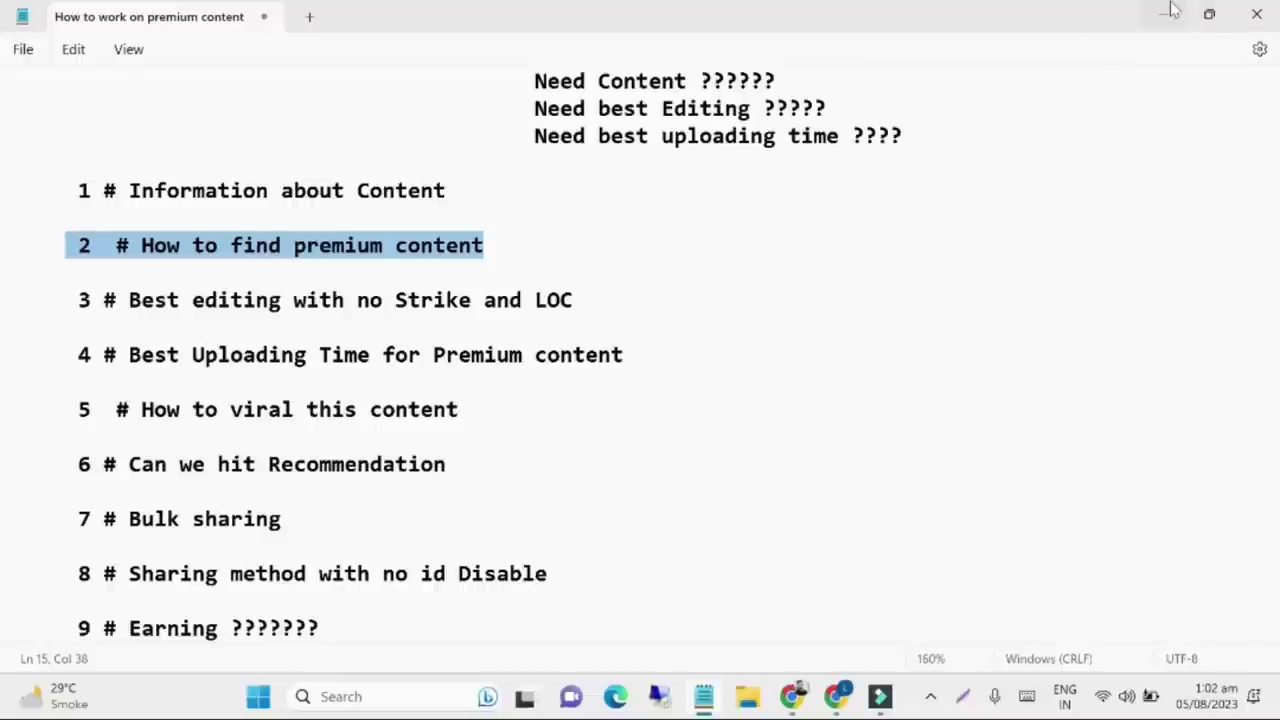
pyautogui.moveTo(572, 300); pyautogui.dragTo(64, 300)
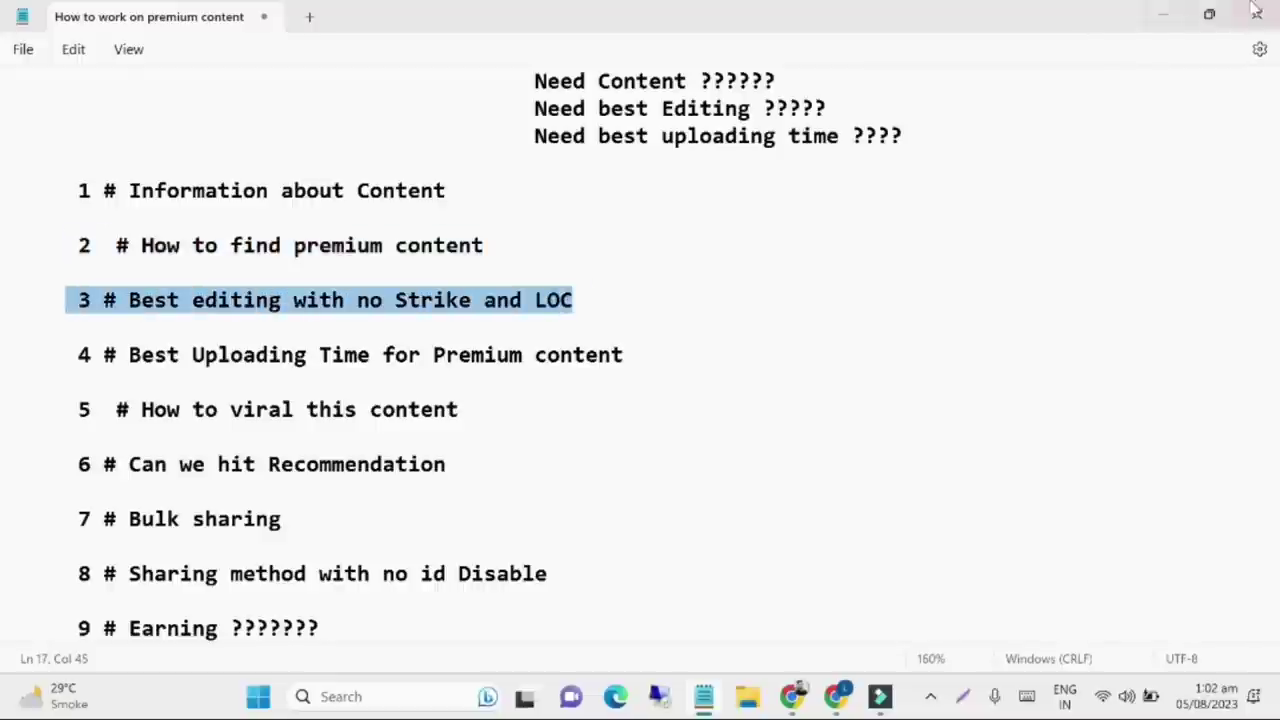
pyautogui.click(1163, 16)
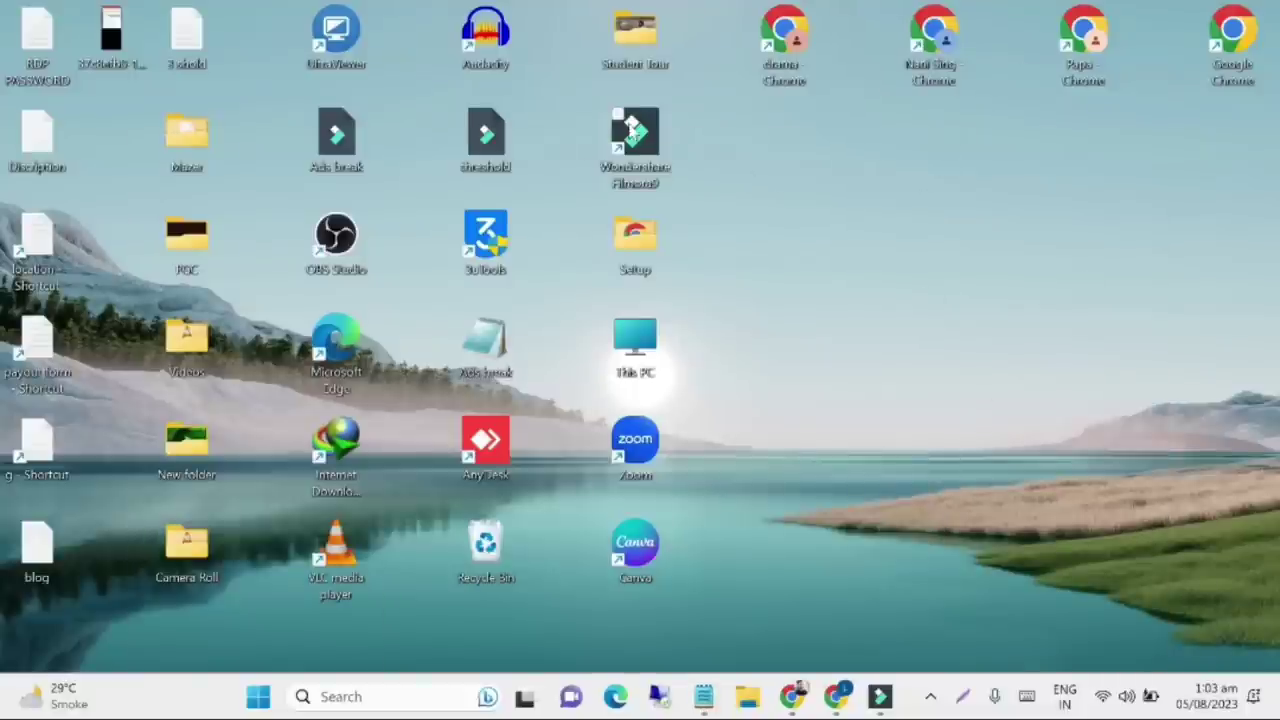
# - Switch to Wondershare Filmora9 and import the 1938 Philips Old Radio Restoration video into the project media
pyautogui.doubleClick(636, 135)
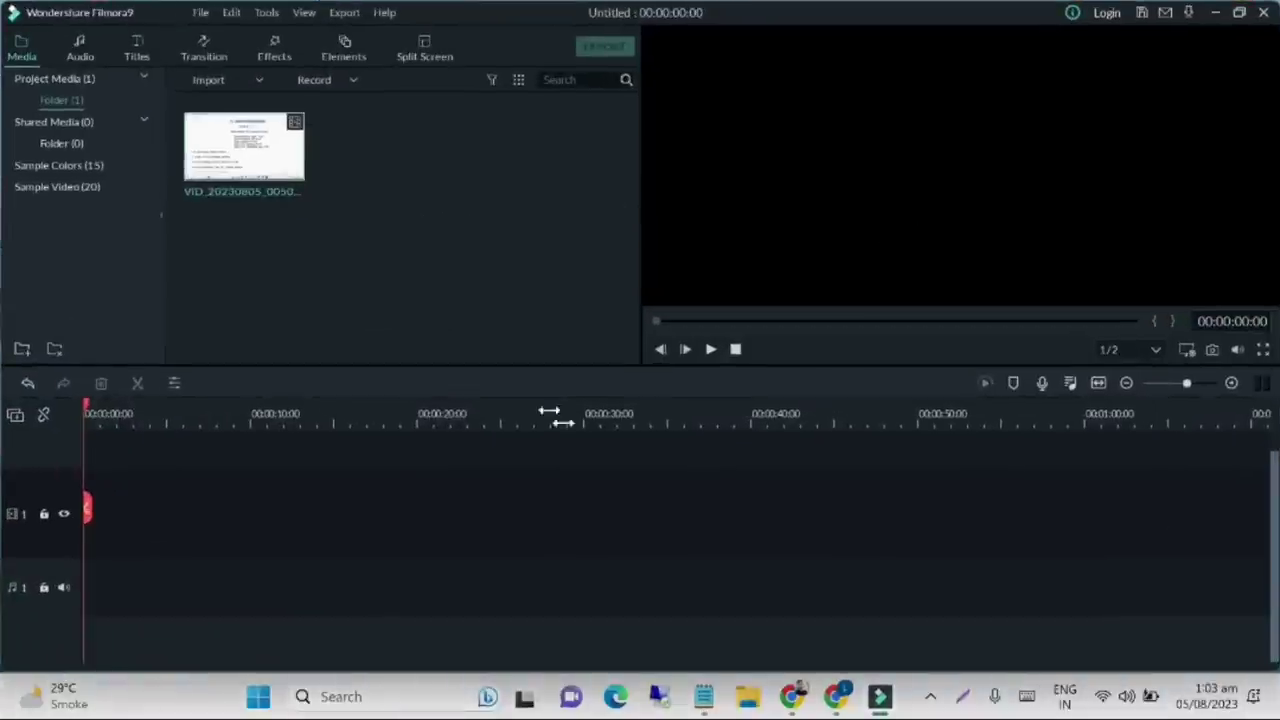
pyautogui.doubleClick(543, 300)
pyautogui.click(482, 210)
pyautogui.click(1100, 642)
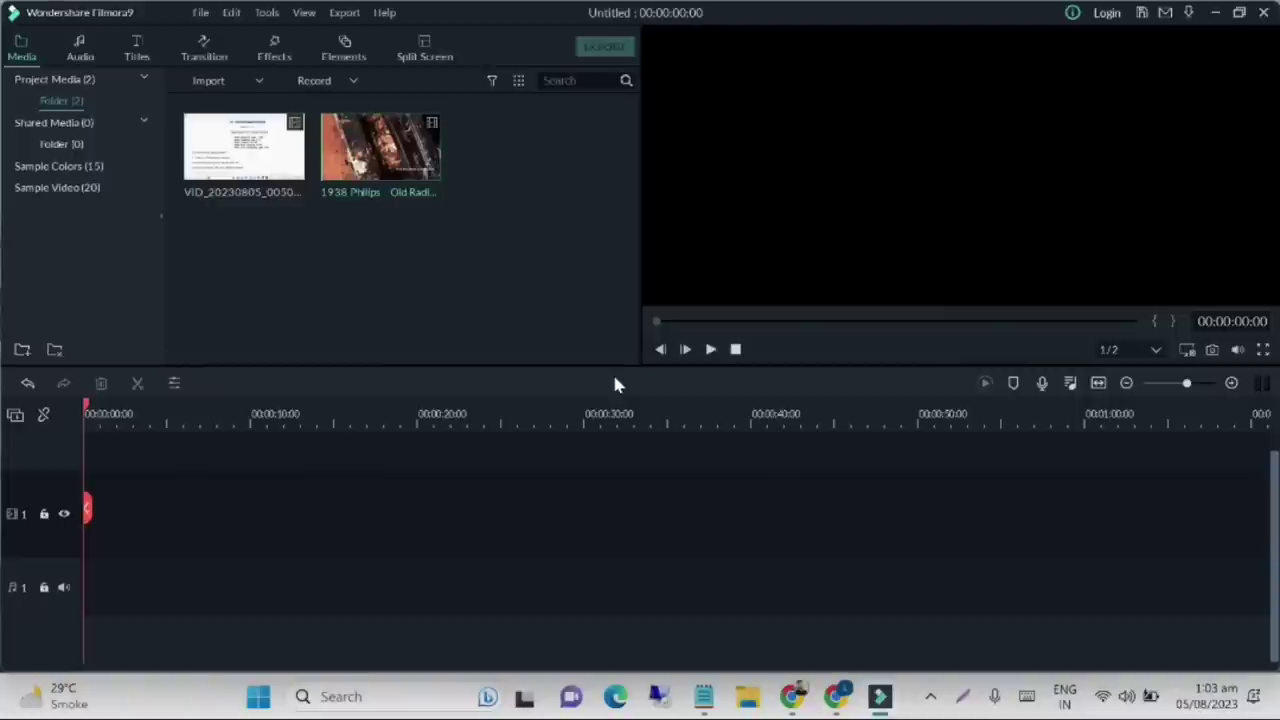
# - Place the radio restoration clip on video track 1 with project settings matched to 640 x 360 25fps, and skim through the whole clip
pyautogui.moveTo(380, 148); pyautogui.dragTo(90, 588)
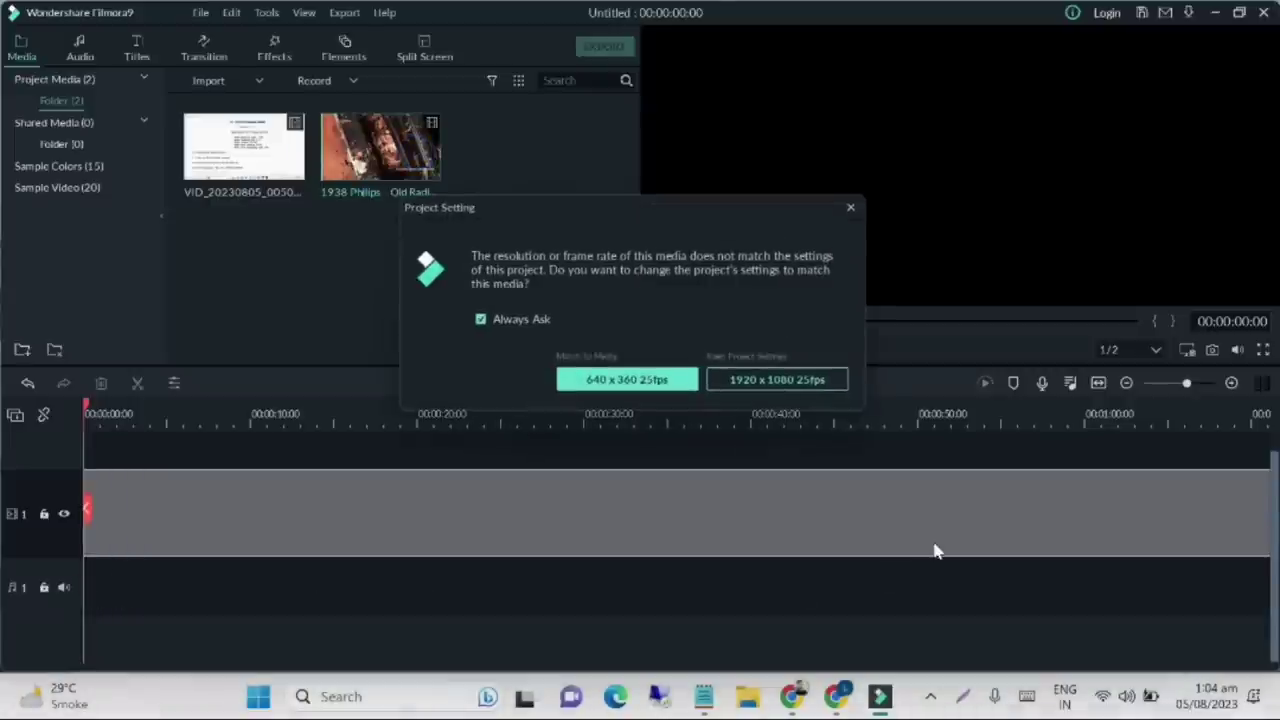
pyautogui.click(666, 390)
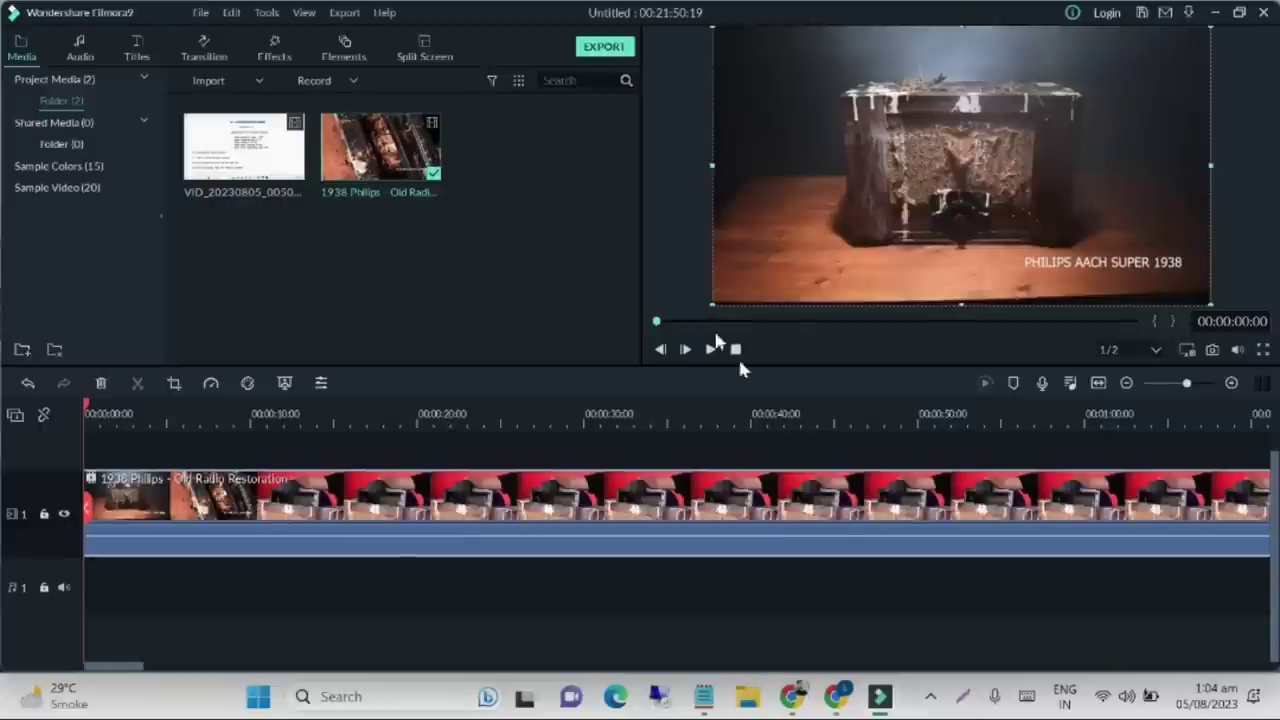
pyautogui.click(1100, 385)
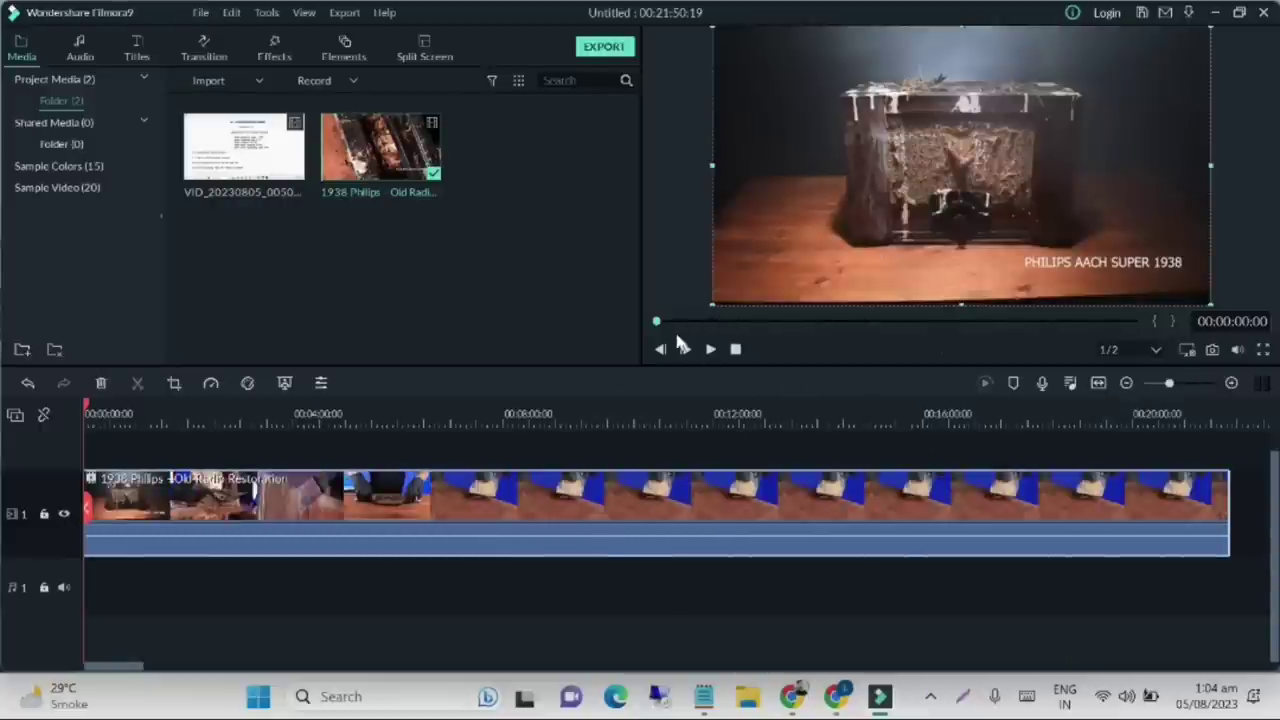
pyautogui.moveTo(660, 323); pyautogui.dragTo(1145, 332)
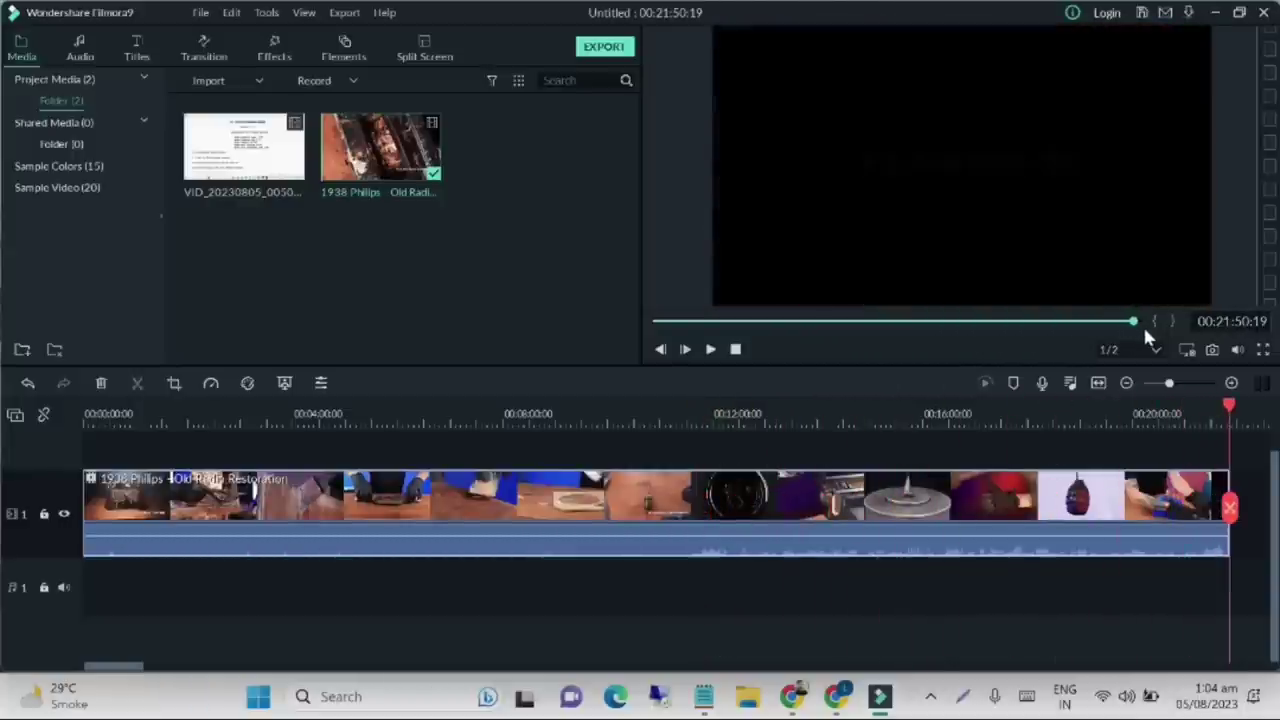
# - Switch to Chrome and open the Pexels free stock site in a new tab
pyautogui.click(845, 703)
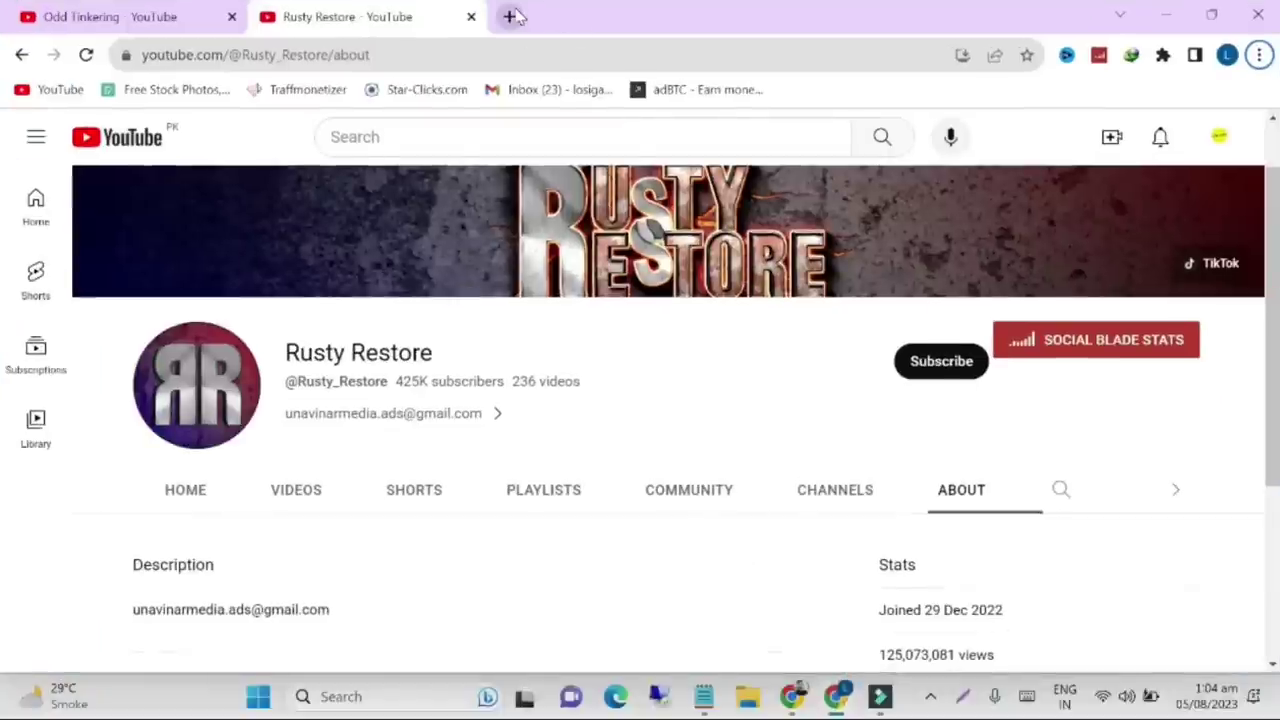
pyautogui.click(510, 17)
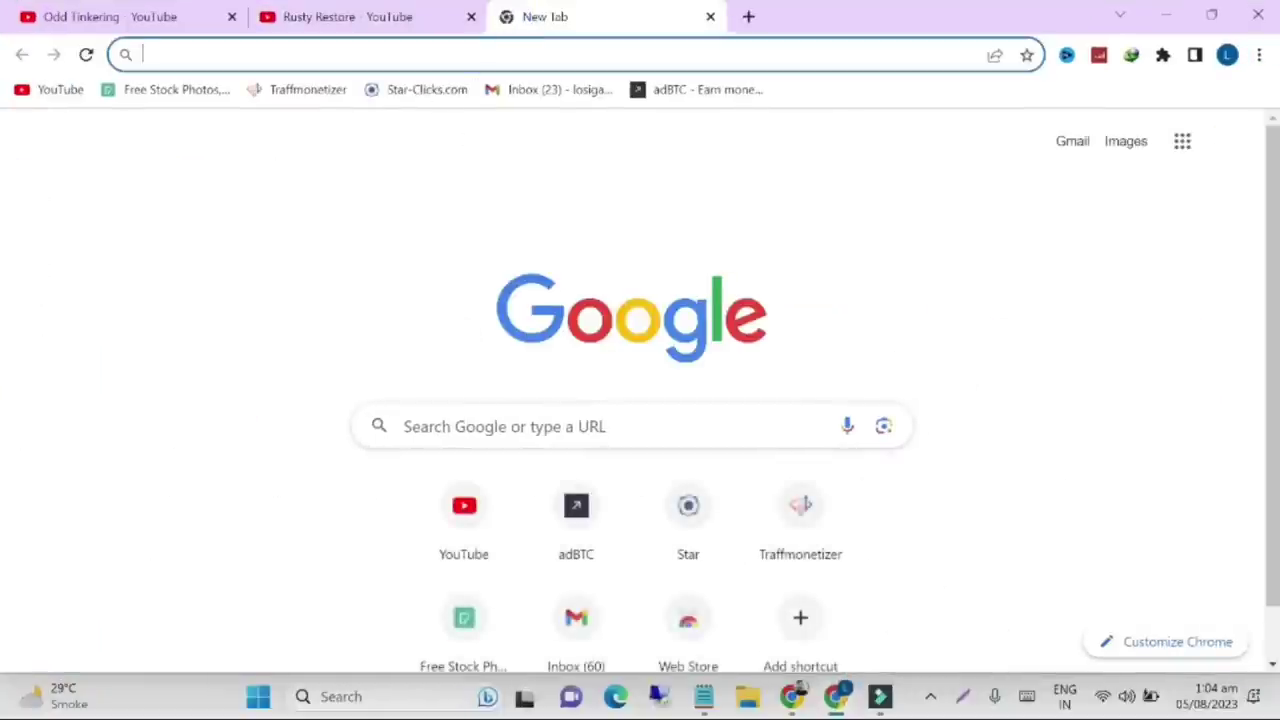
pyautogui.scroll(-1, 450, 472)
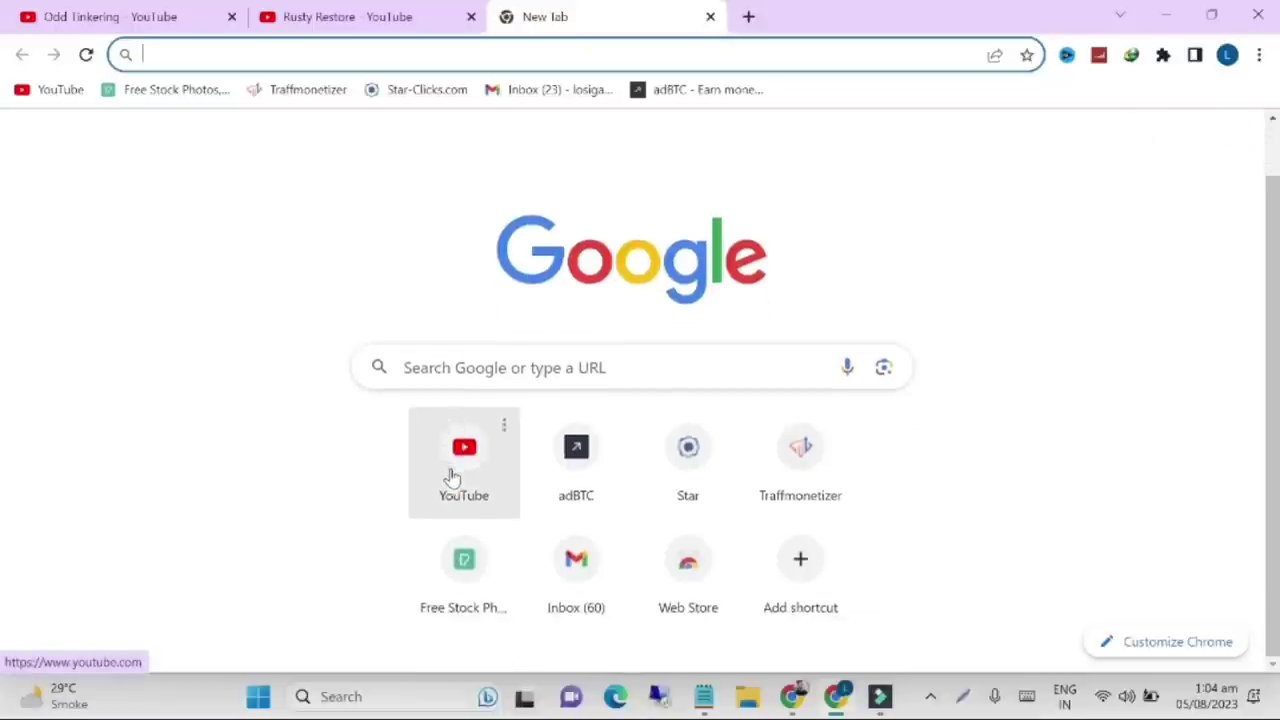
pyautogui.click(463, 560)
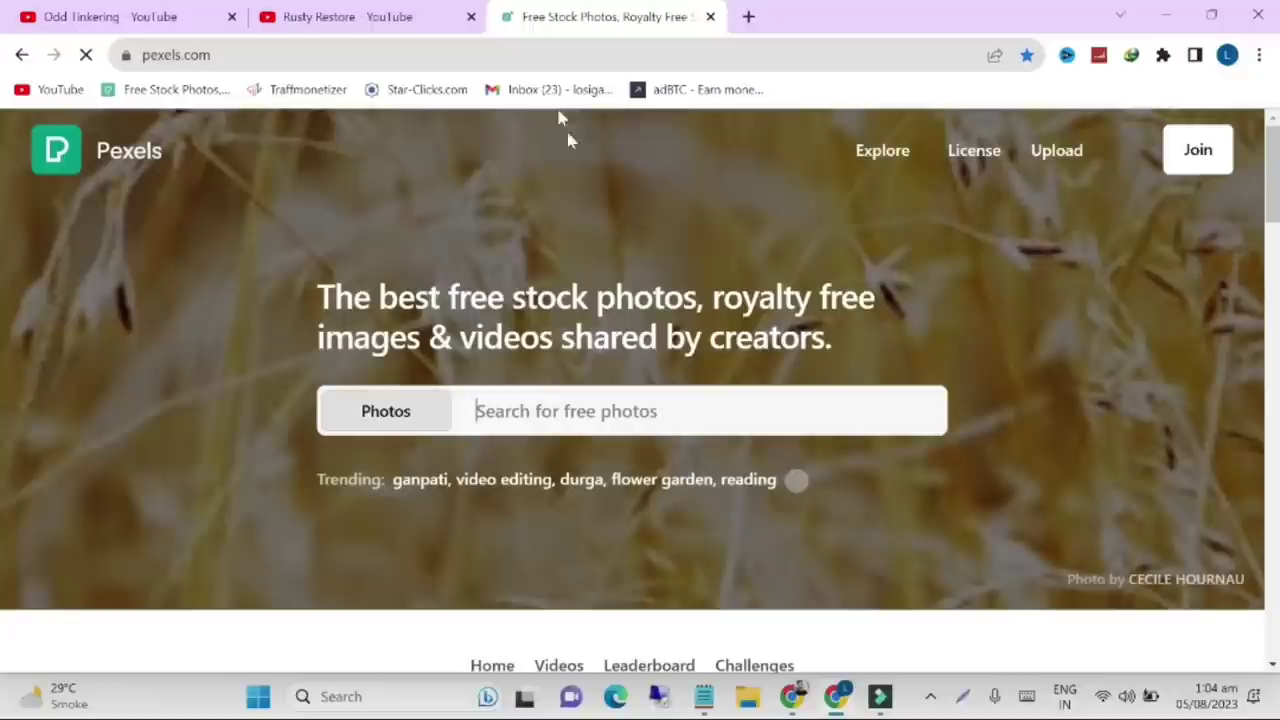
# - Search the Pexels photos for "face reactions"
pyautogui.click(490, 410)
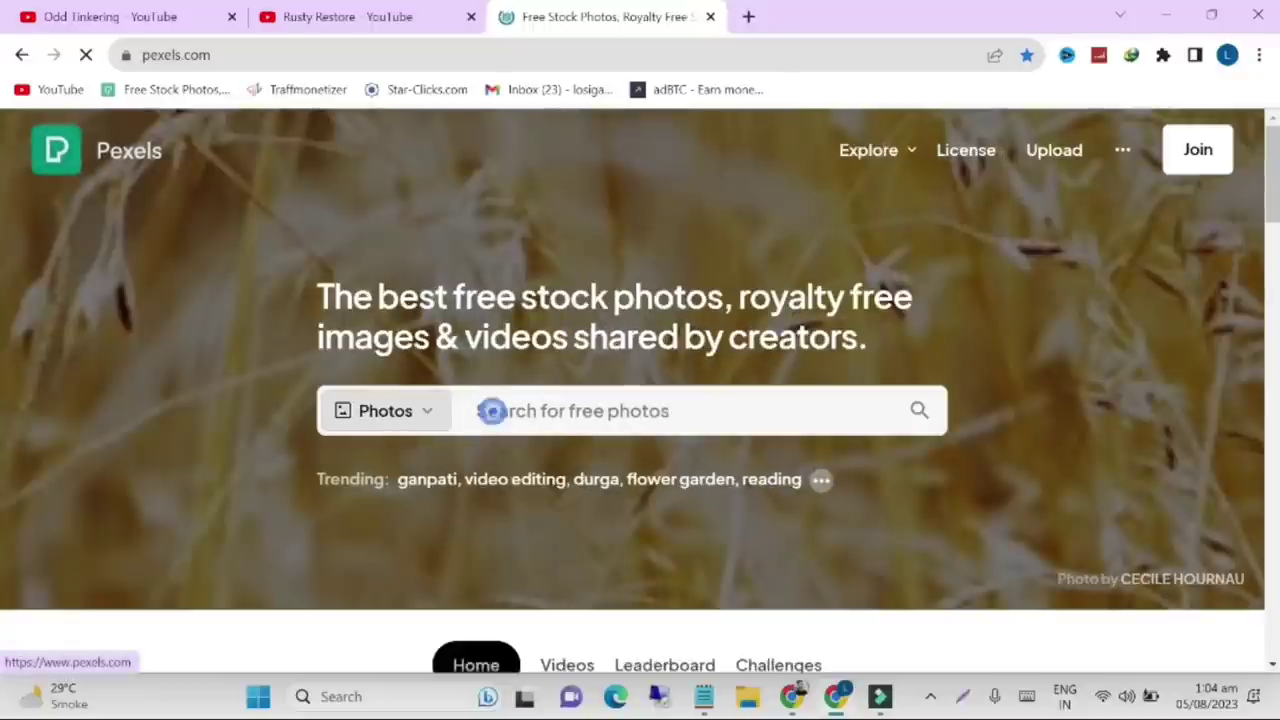
pyautogui.write('face')
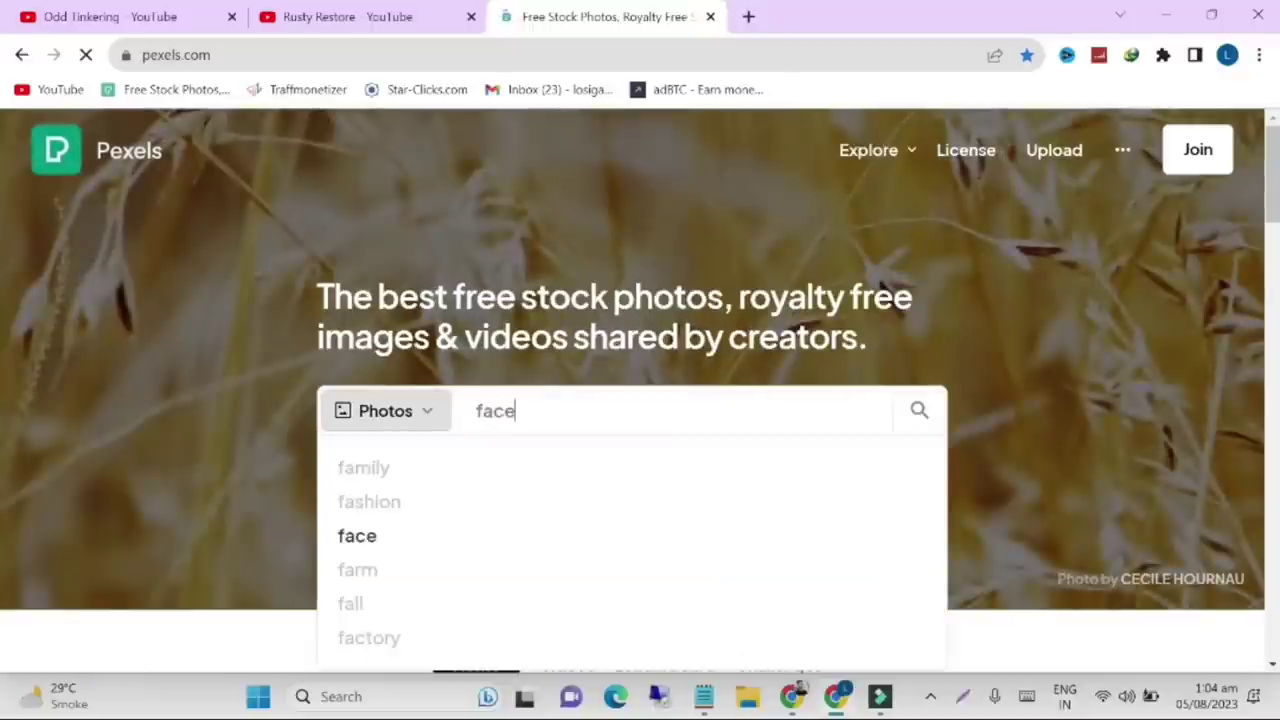
pyautogui.write(' rea')
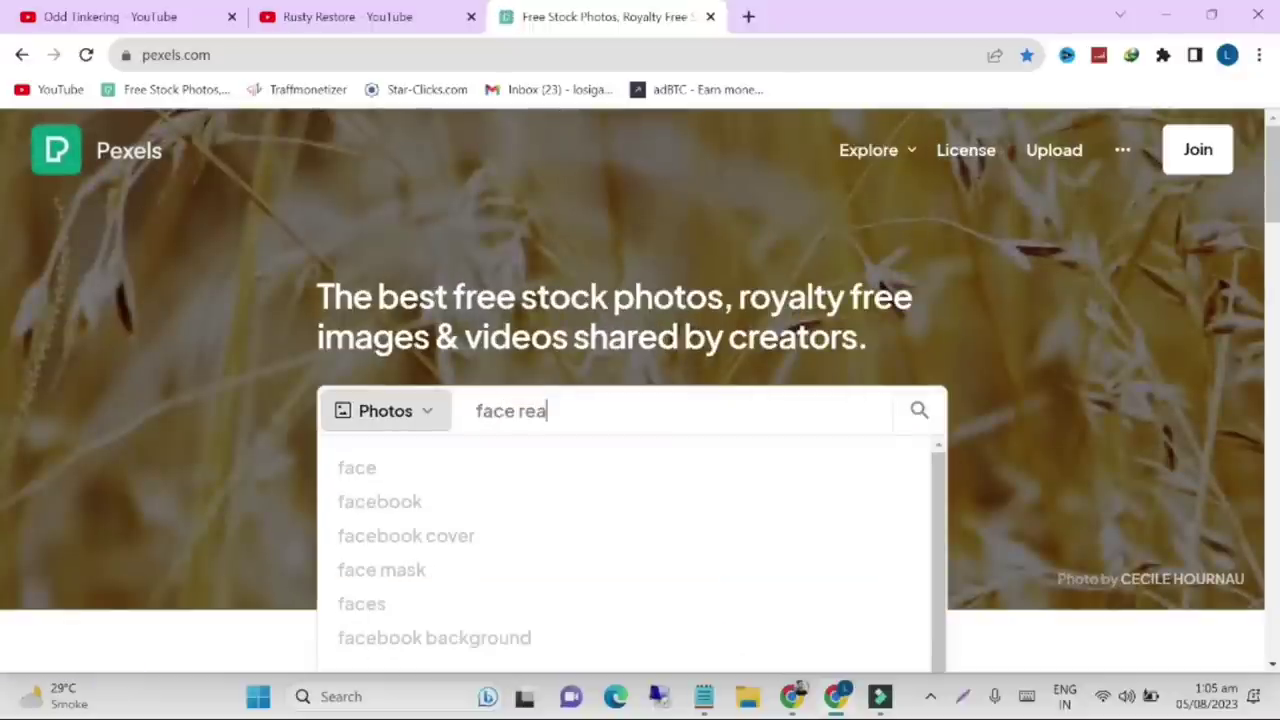
pyautogui.write('ction')
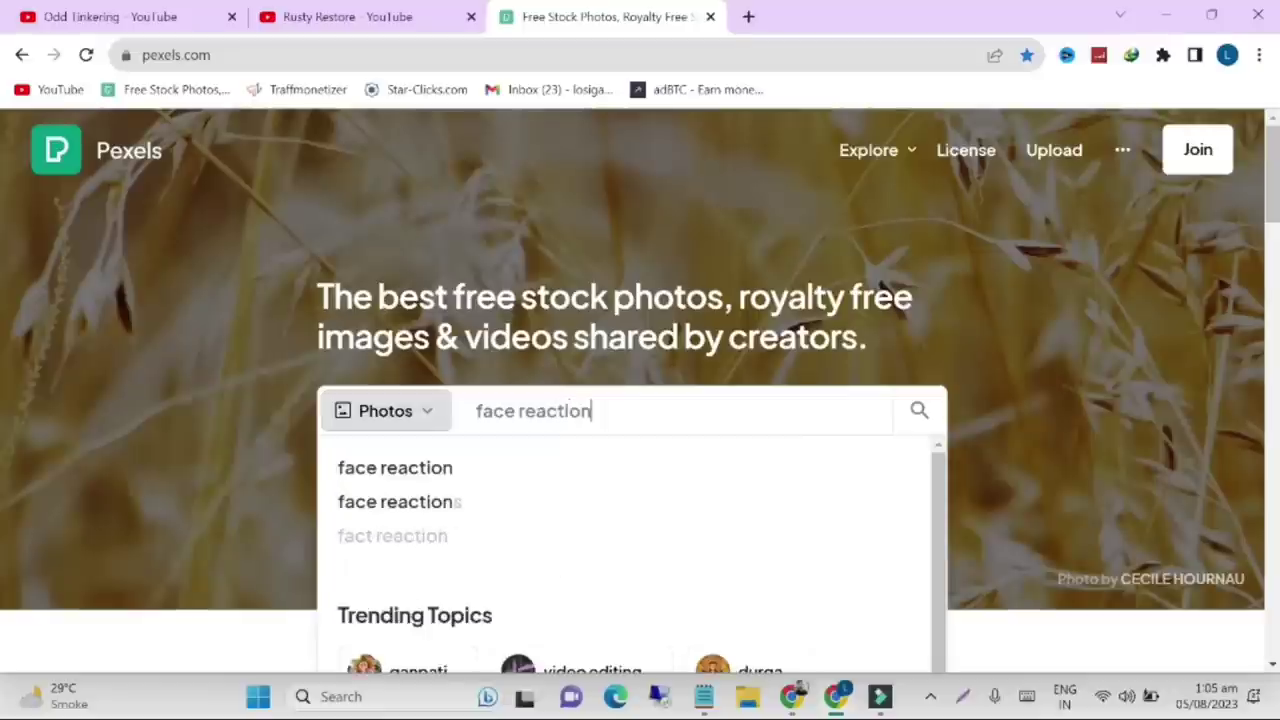
pyautogui.click(428, 500)
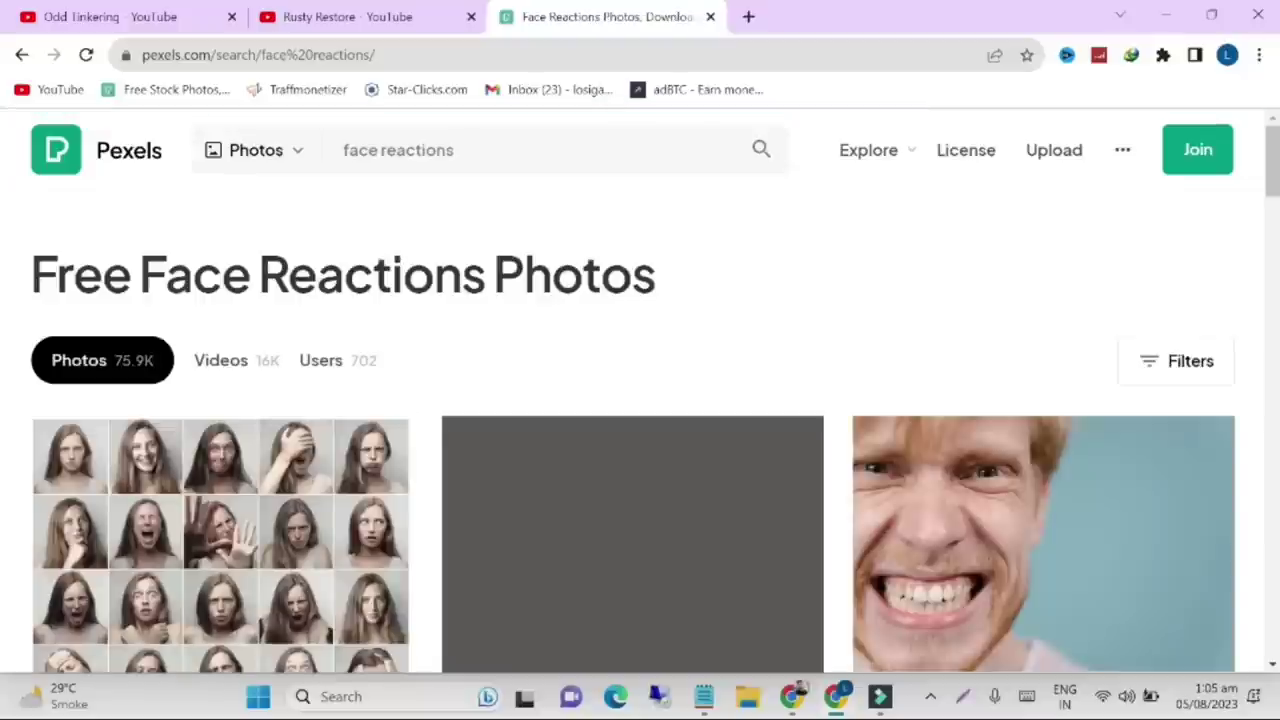
# - Change the search type from photos to Videos and rerun the "face reactions" search
pyautogui.click(283, 152)
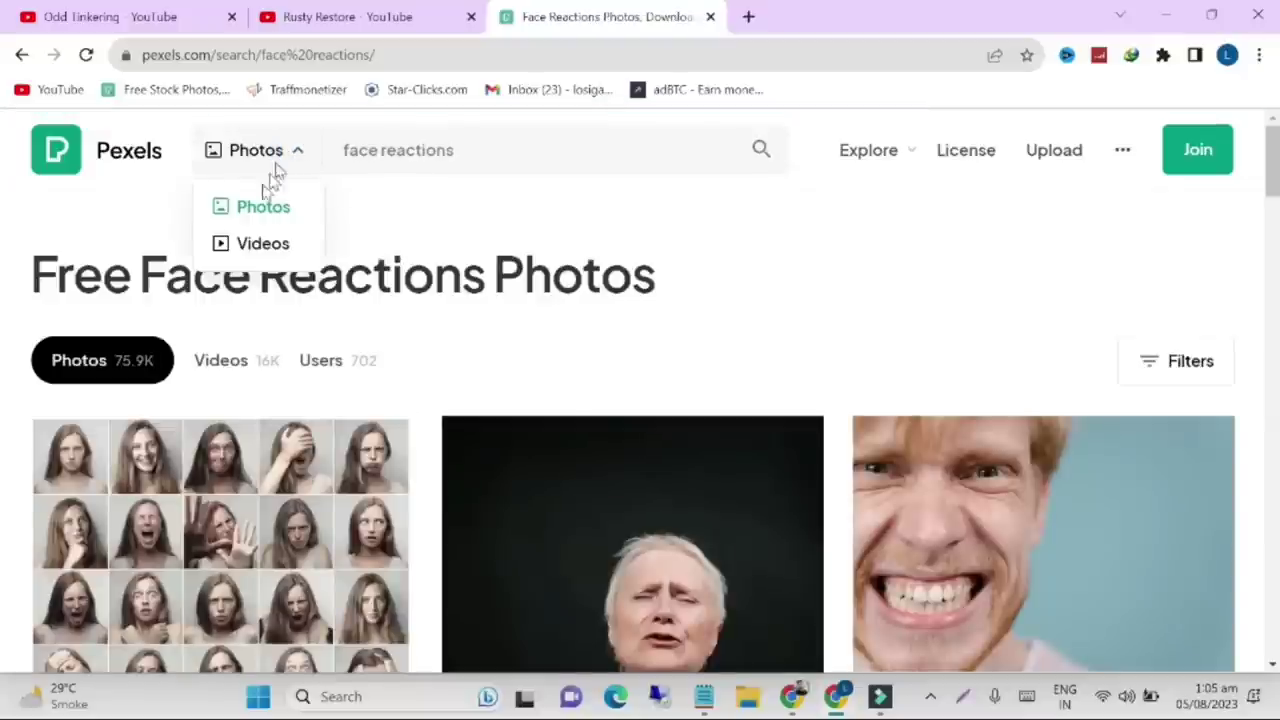
pyautogui.click(260, 244)
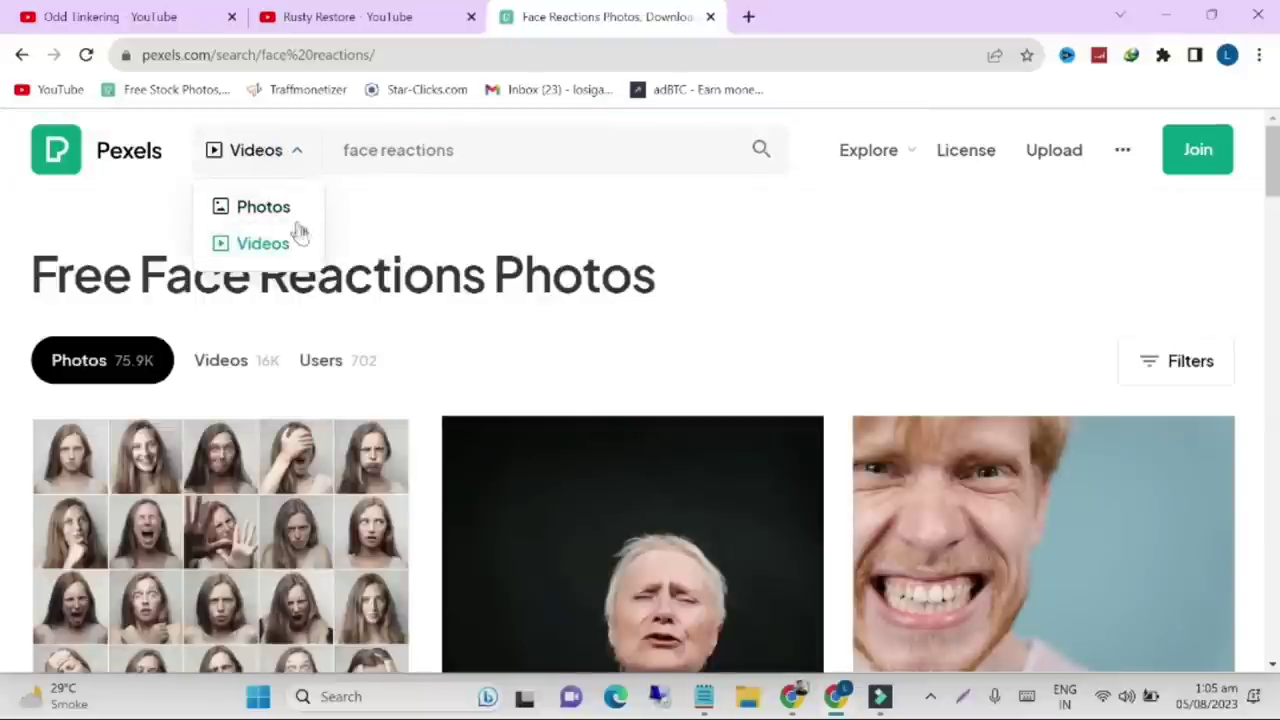
pyautogui.click(275, 163)
pyautogui.scroll(-3, 771, 249)
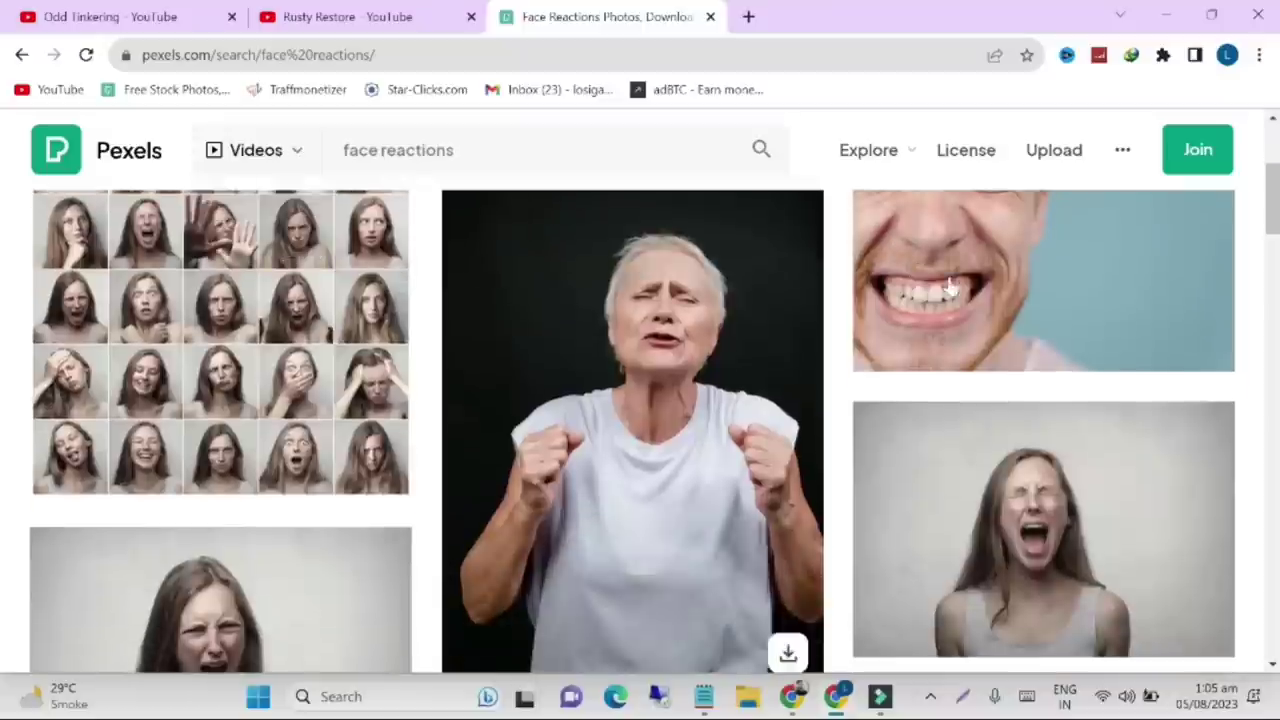
pyautogui.scroll(-1, 980, 287)
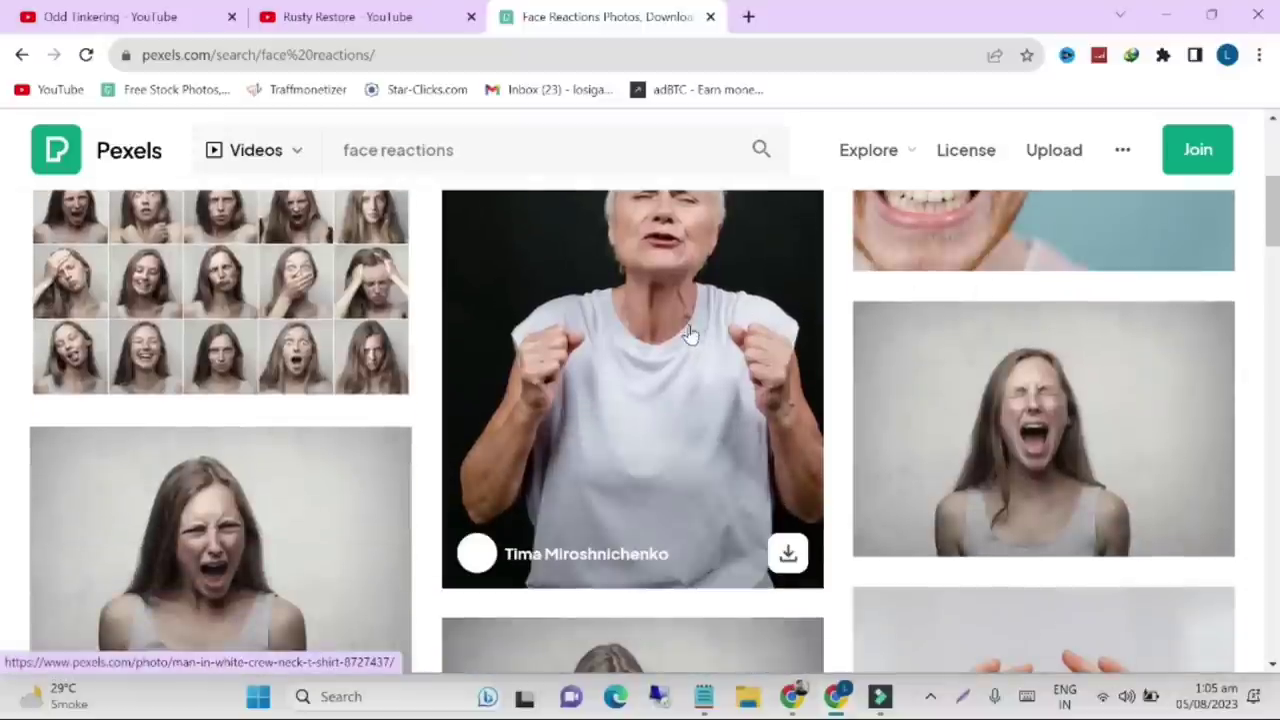
pyautogui.scroll(4, 669, 343)
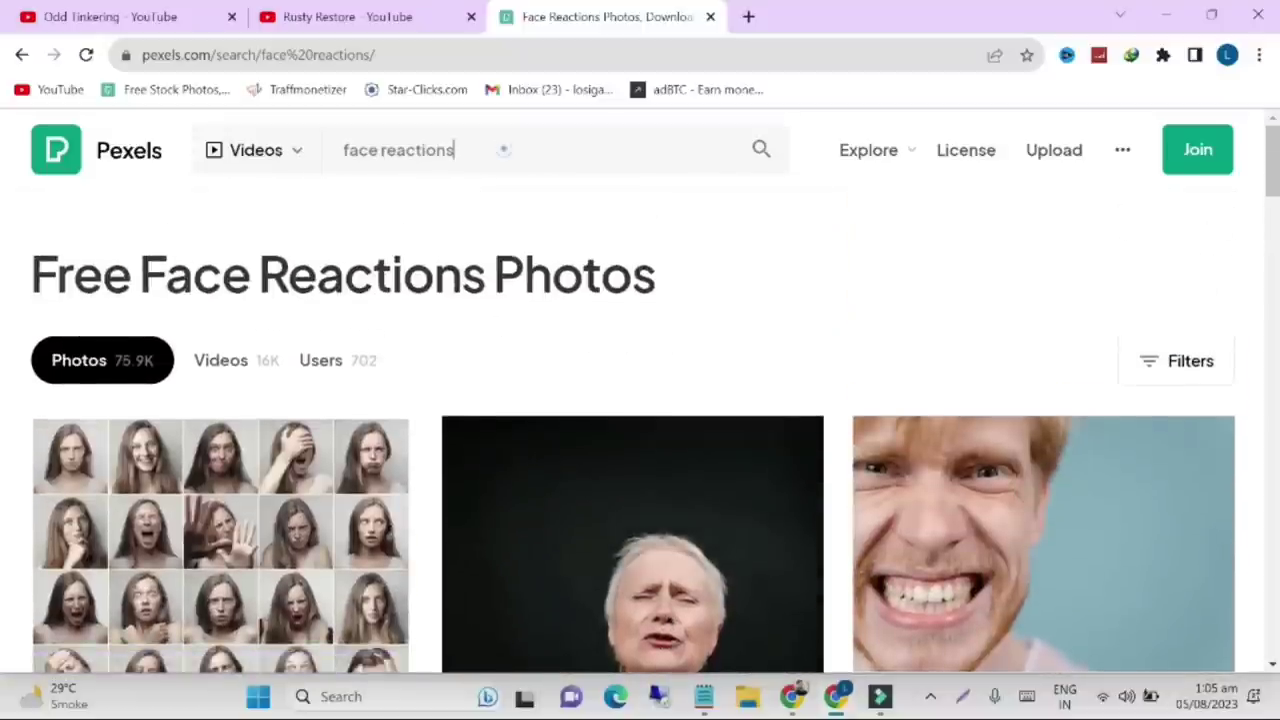
pyautogui.click(504, 150)
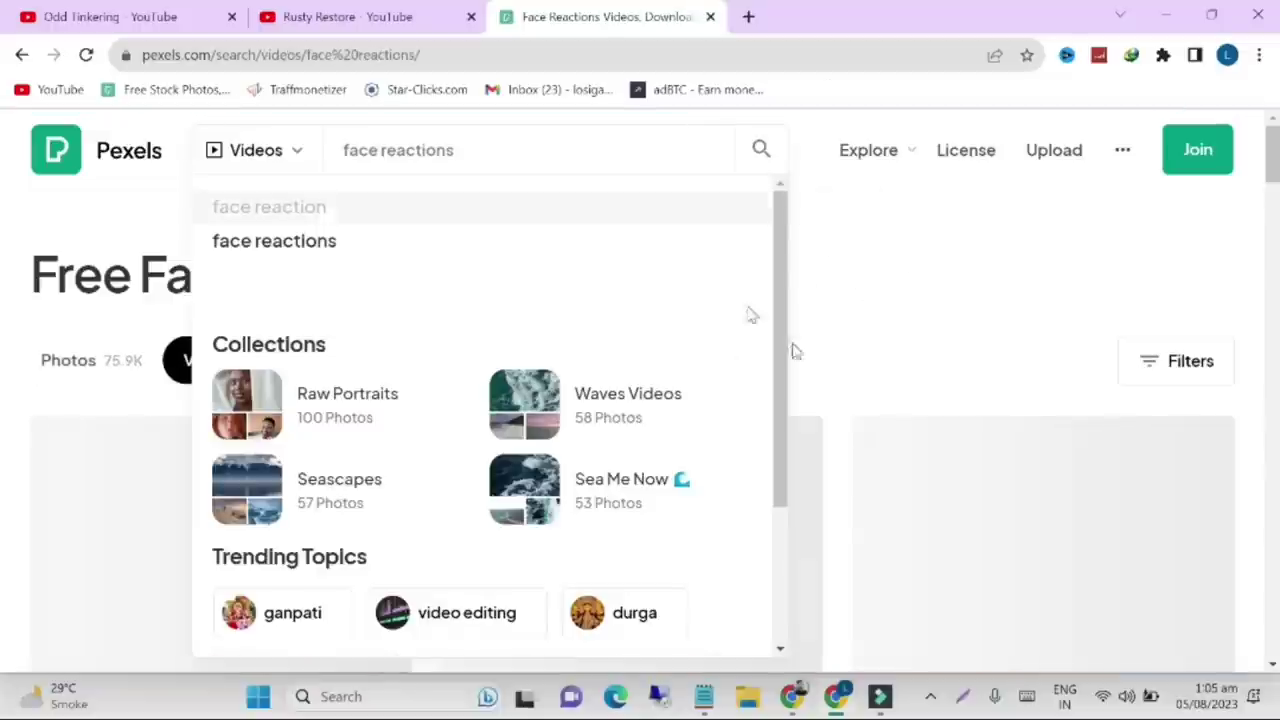
# - Filter the face reactions videos to the Large size and Horizontal orientation
pyautogui.scroll(-2, 955, 305)
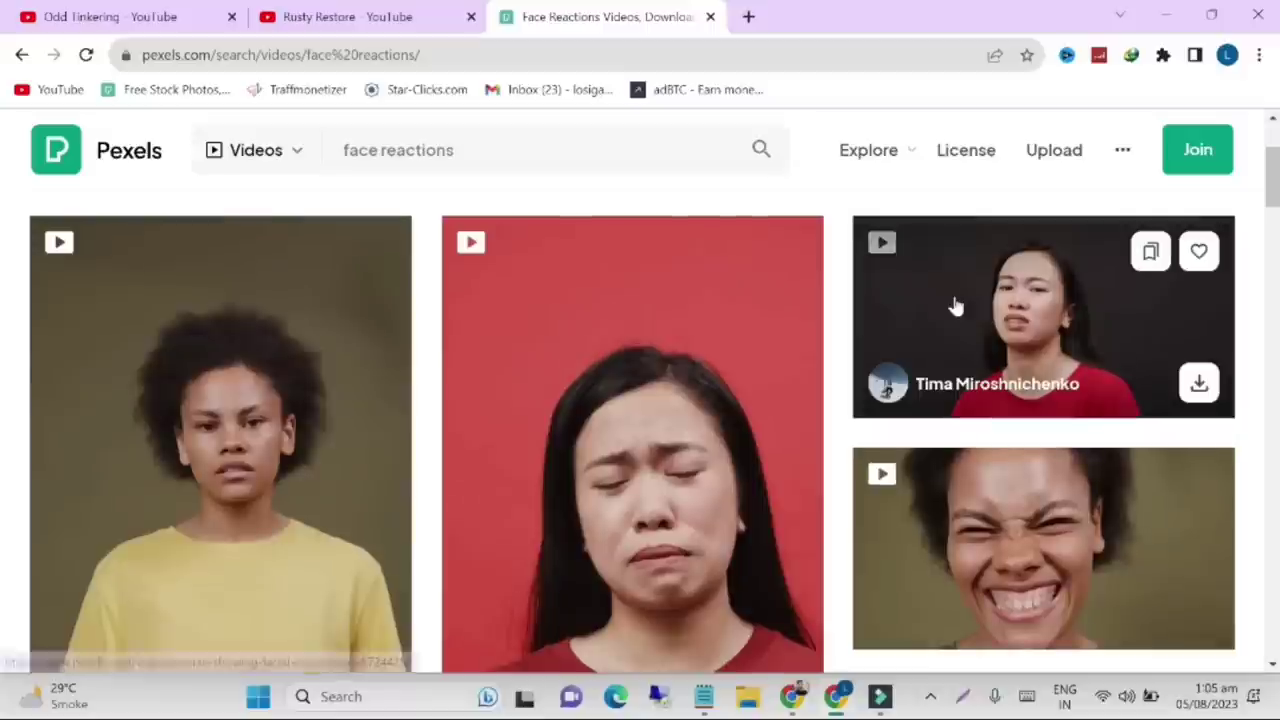
pyautogui.scroll(-1, 894, 366)
pyautogui.scroll(-2, 909, 463)
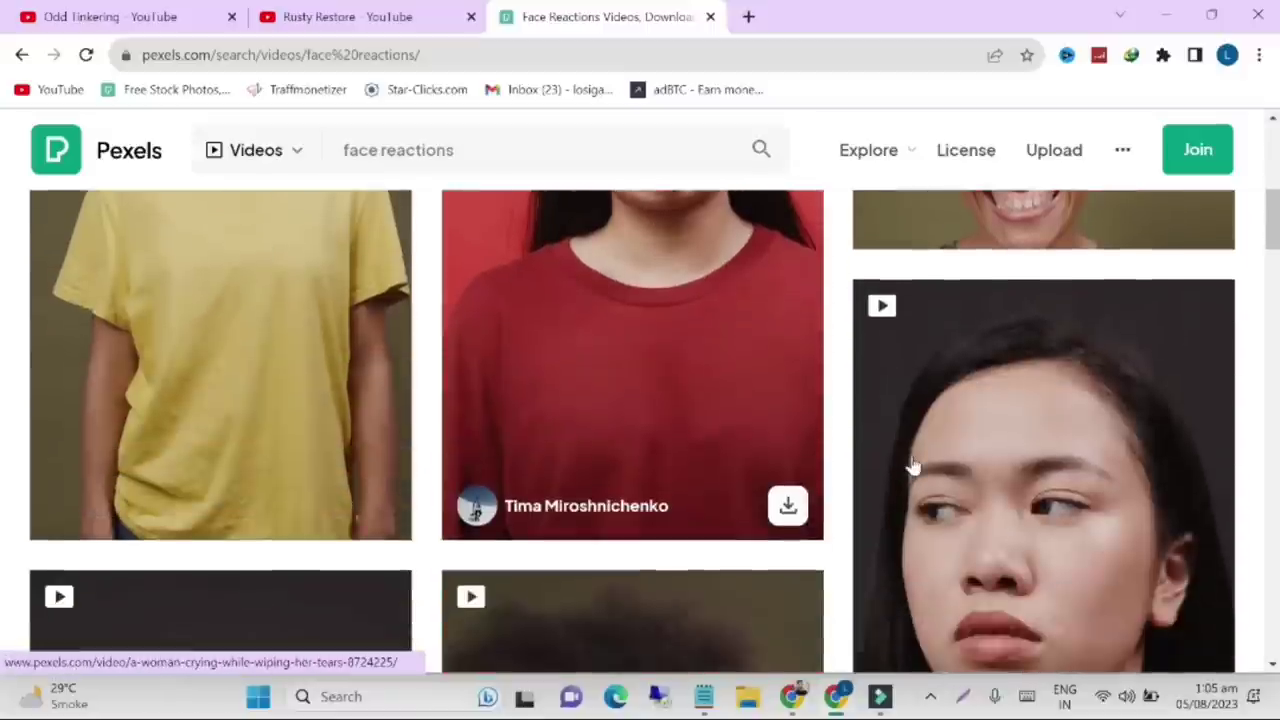
pyautogui.scroll(-2, 890, 445)
pyautogui.scroll(8, 872, 437)
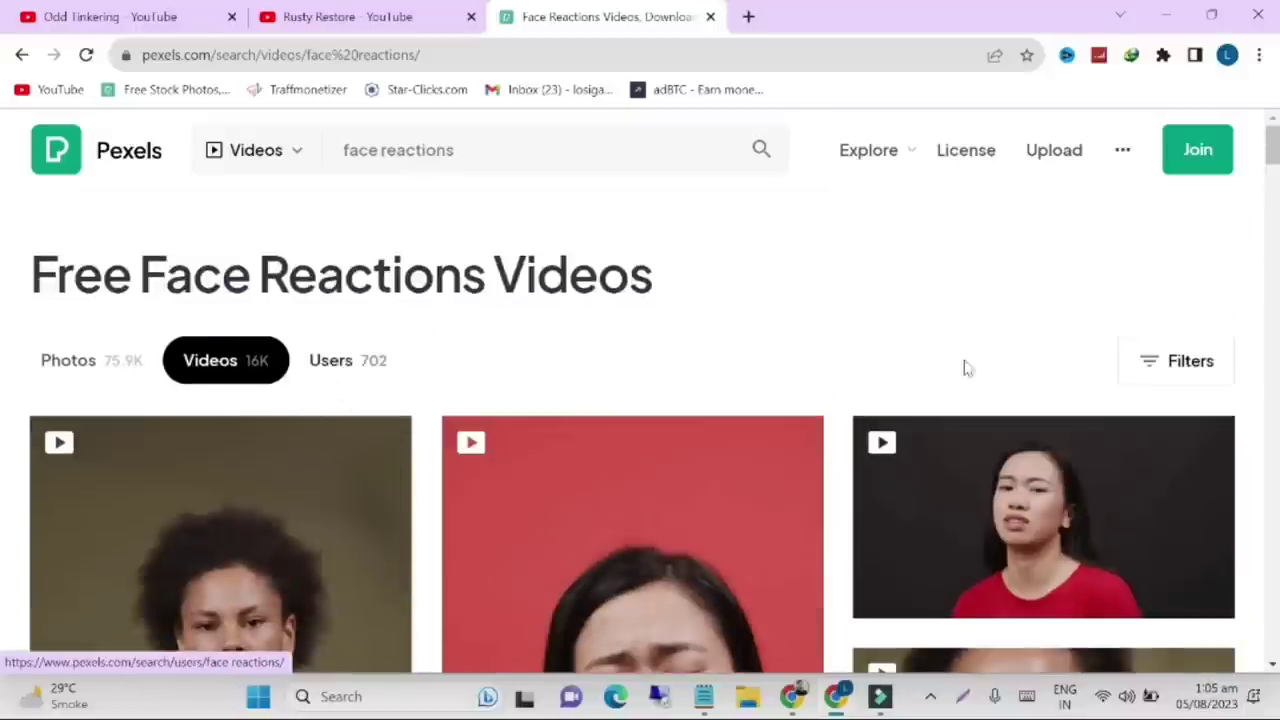
pyautogui.click(1152, 362)
pyautogui.click(663, 452)
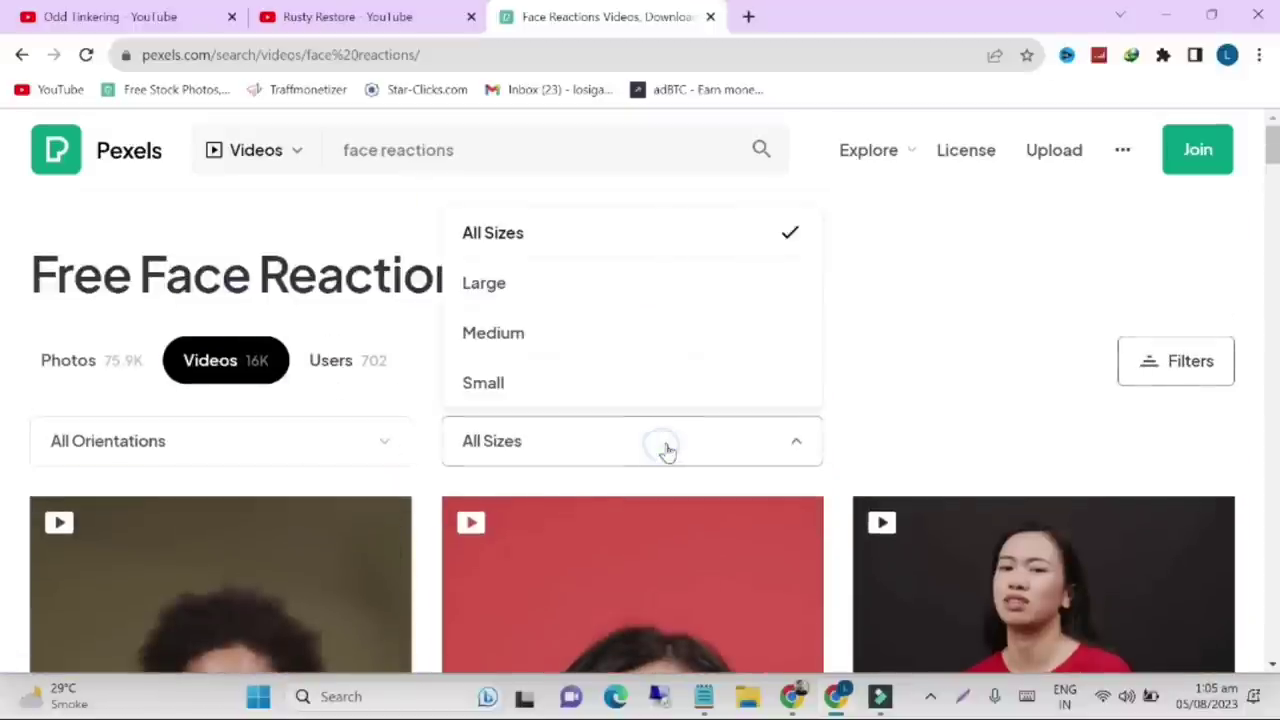
pyautogui.click(523, 290)
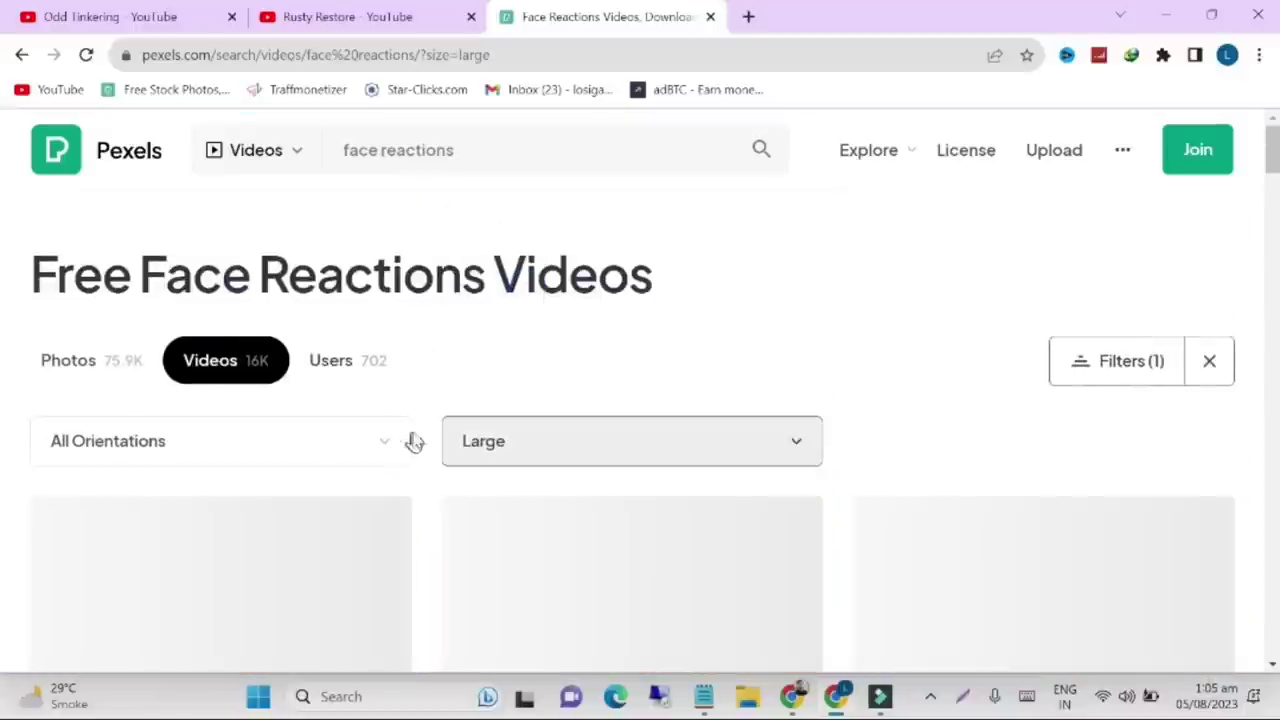
pyautogui.click(360, 440)
pyautogui.click(257, 283)
# - Browse the filtered results and download the video of the elderly woman in front of the purple background
pyautogui.scroll(-1, 960, 310)
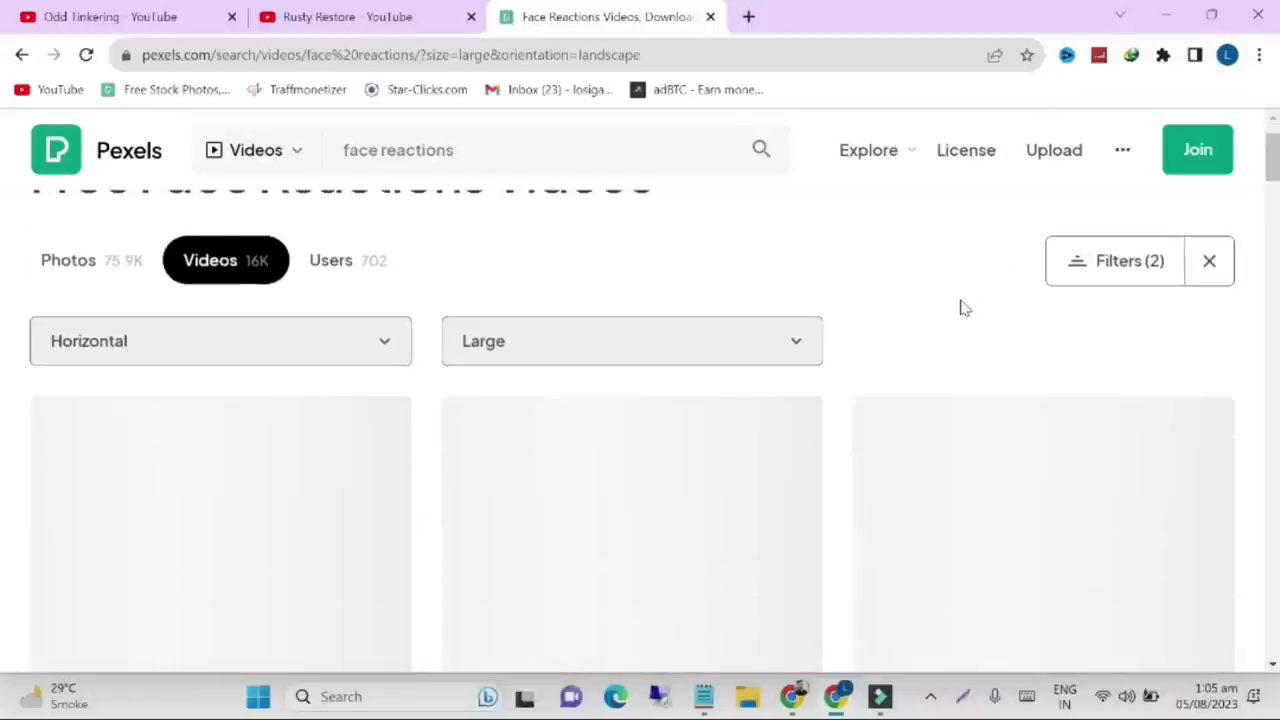
pyautogui.scroll(-1, 960, 308)
pyautogui.scroll(-1, 960, 310)
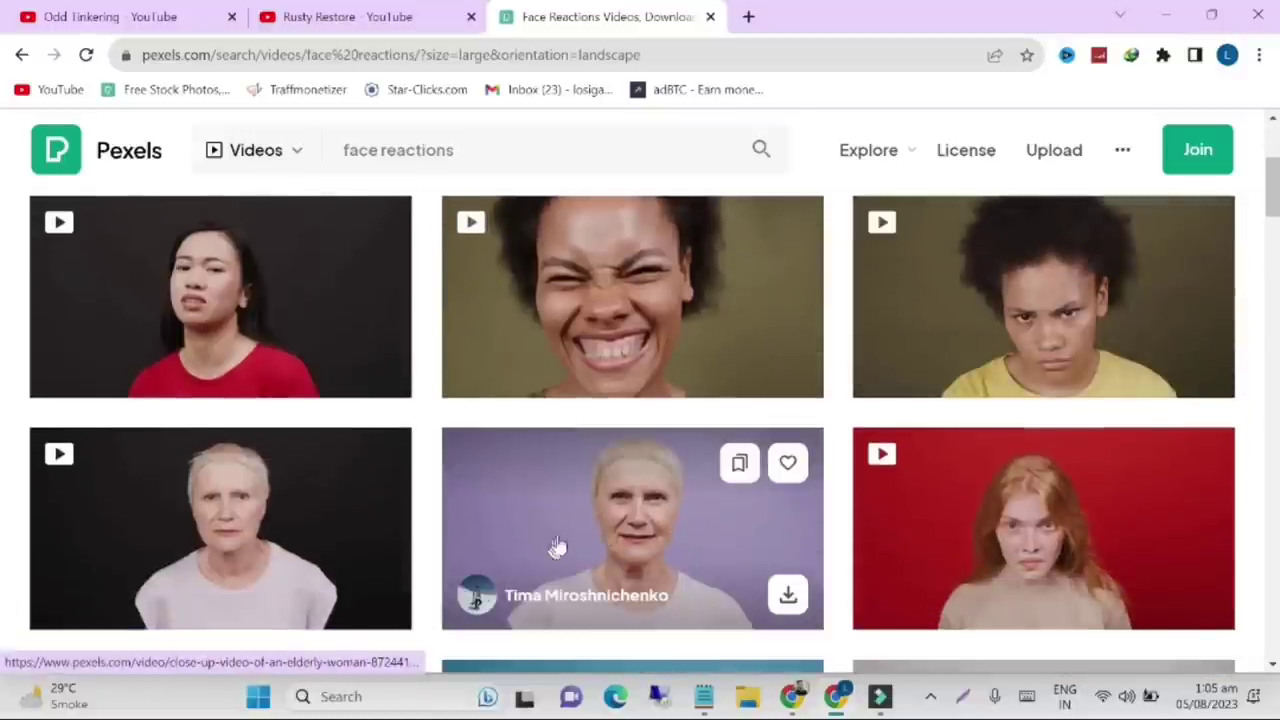
pyautogui.scroll(-1, 660, 512)
pyautogui.scroll(-3, 660, 512)
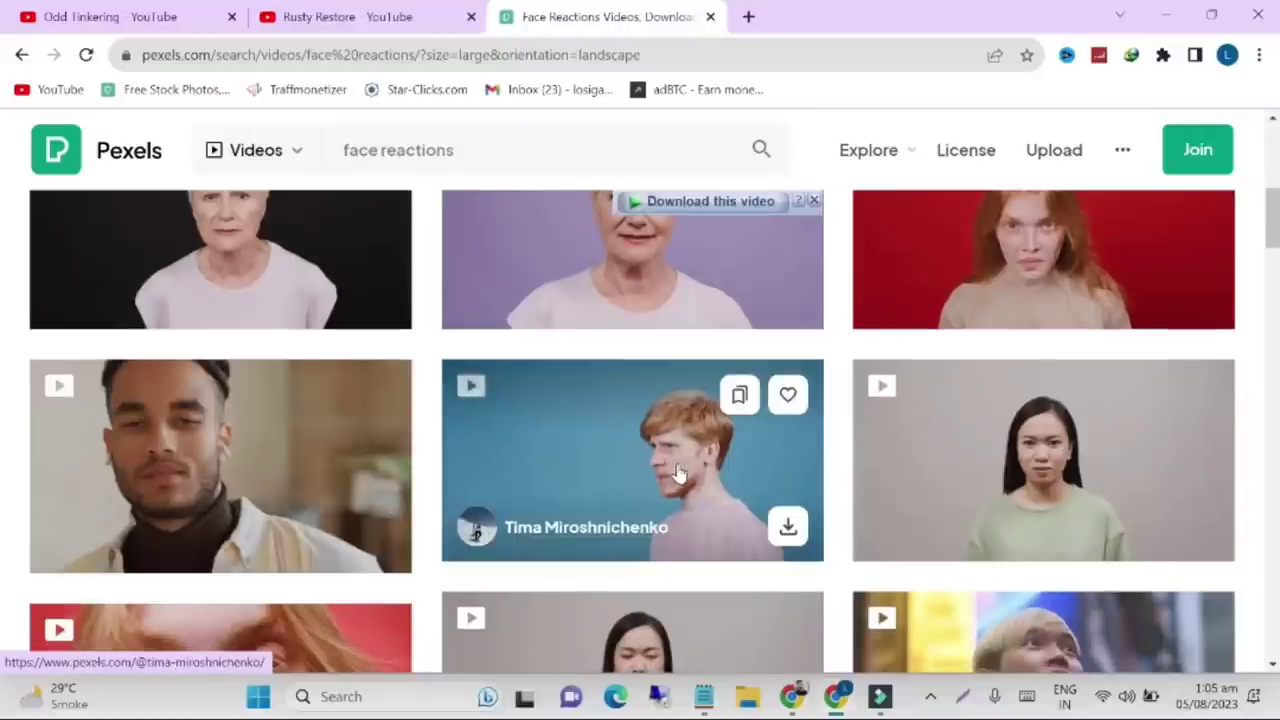
pyautogui.scroll(2, 766, 371)
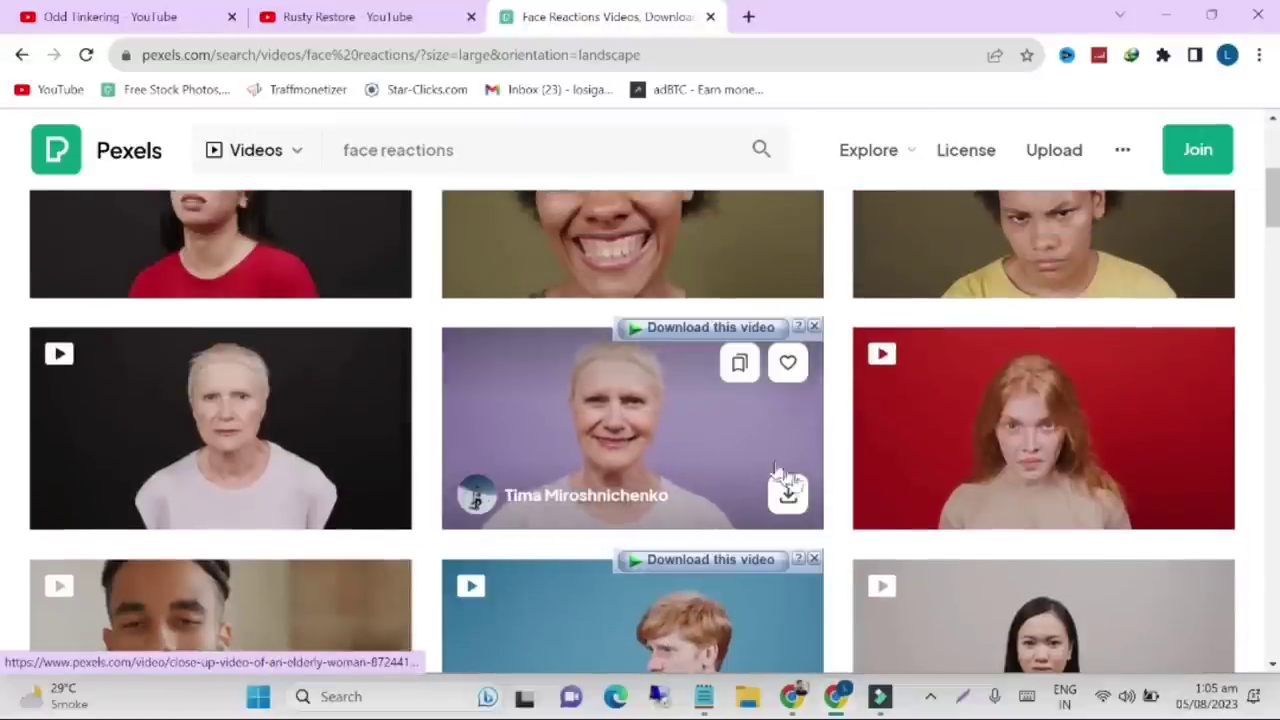
pyautogui.click(788, 493)
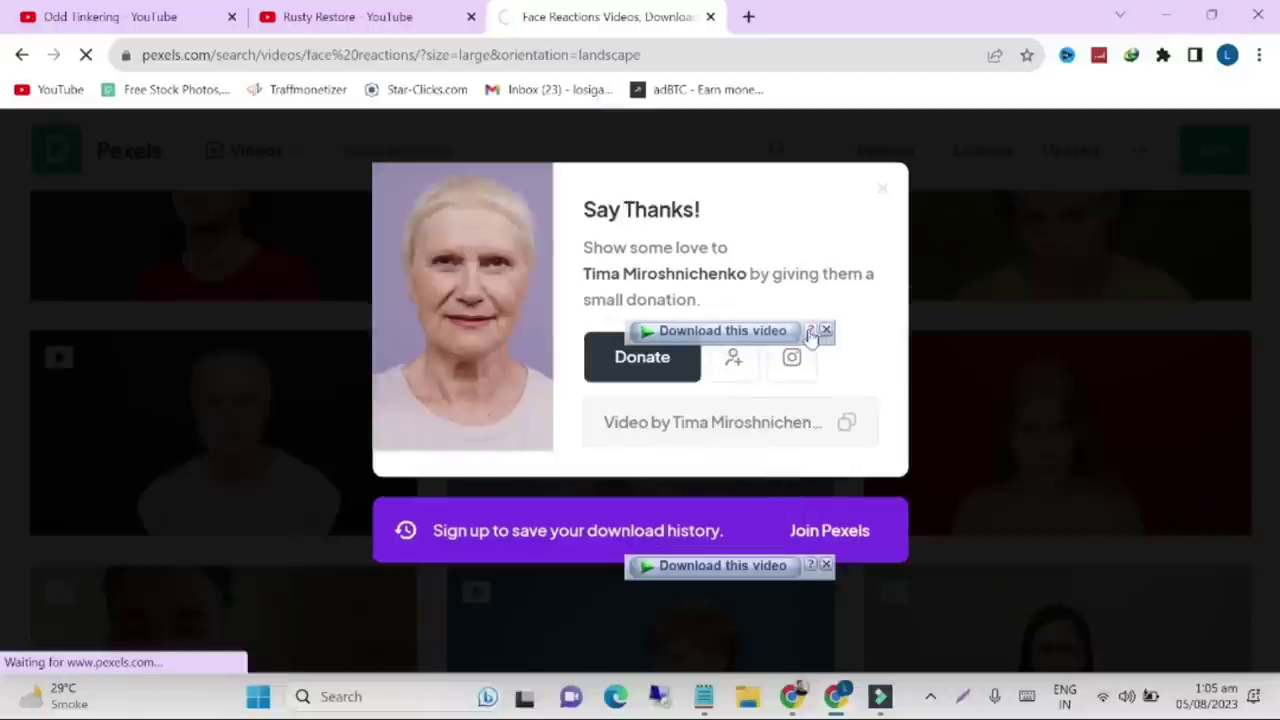
pyautogui.click(788, 134)
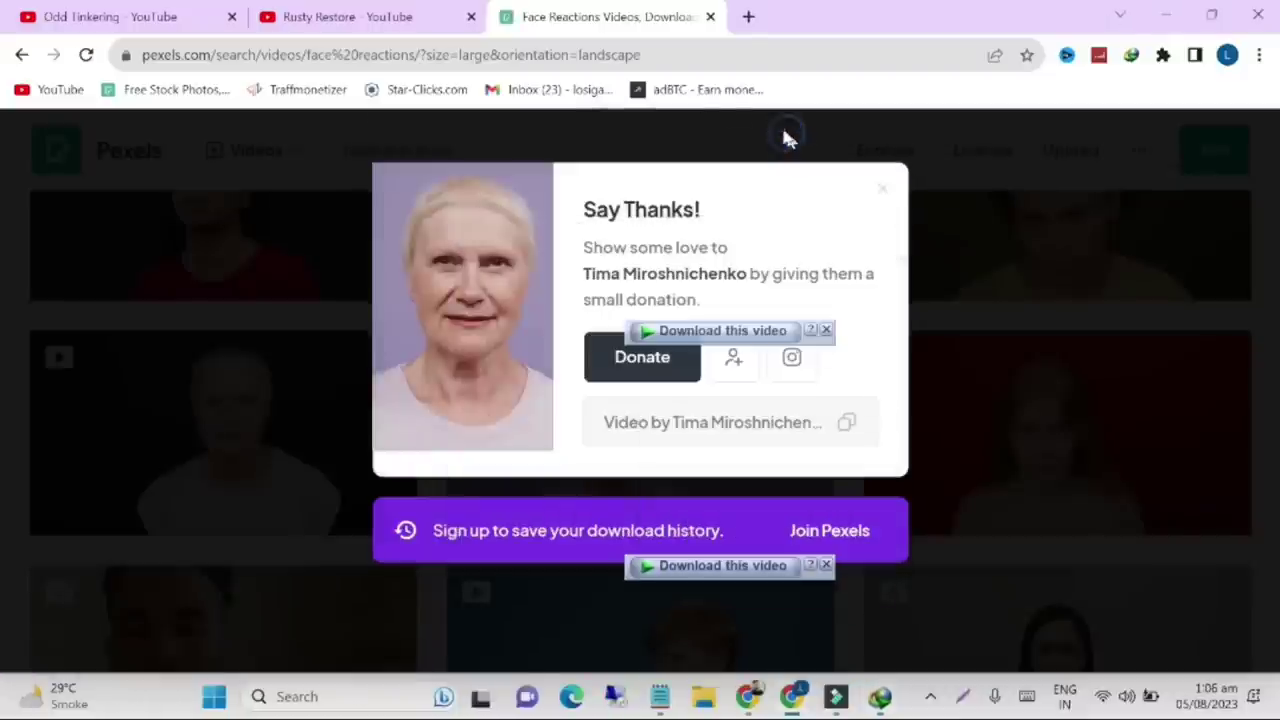
# - Dismiss the donation popup, then leave the Pexels results by closing their page and switch back to the Filmora9 project
pyautogui.click(948, 300)
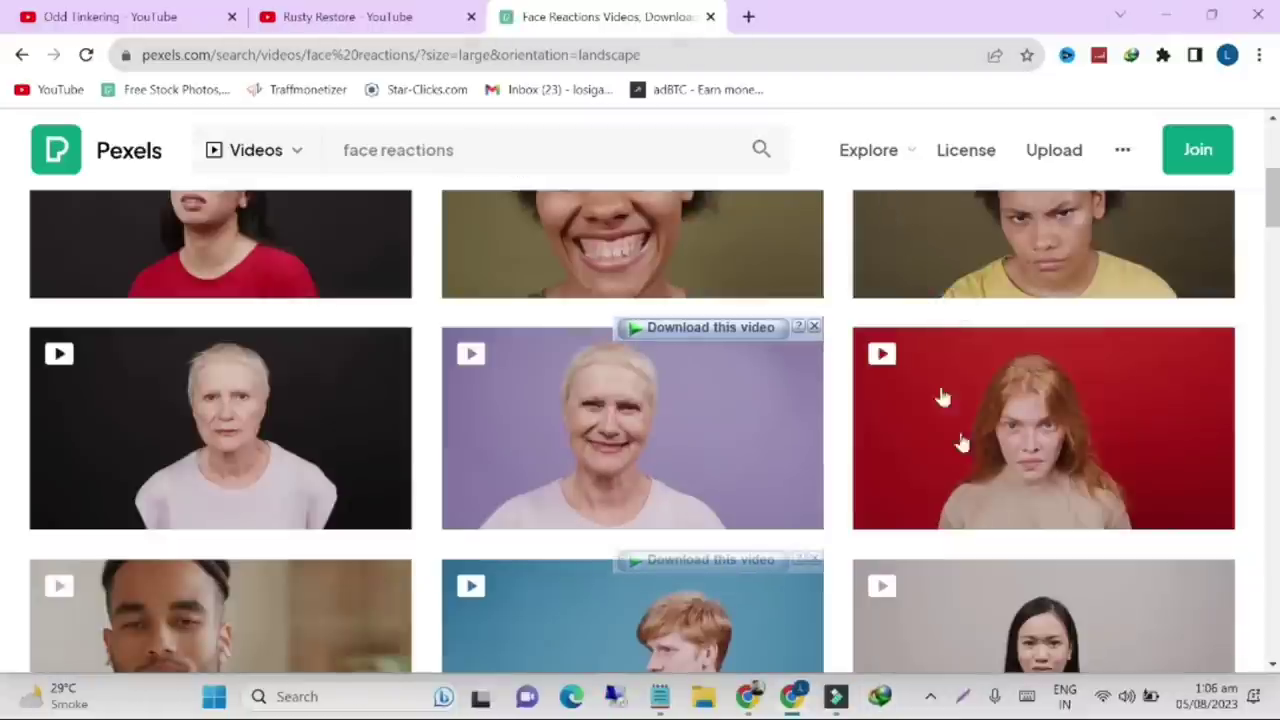
pyautogui.scroll(-1, 1040, 485)
pyautogui.scroll(-5, 1040, 490)
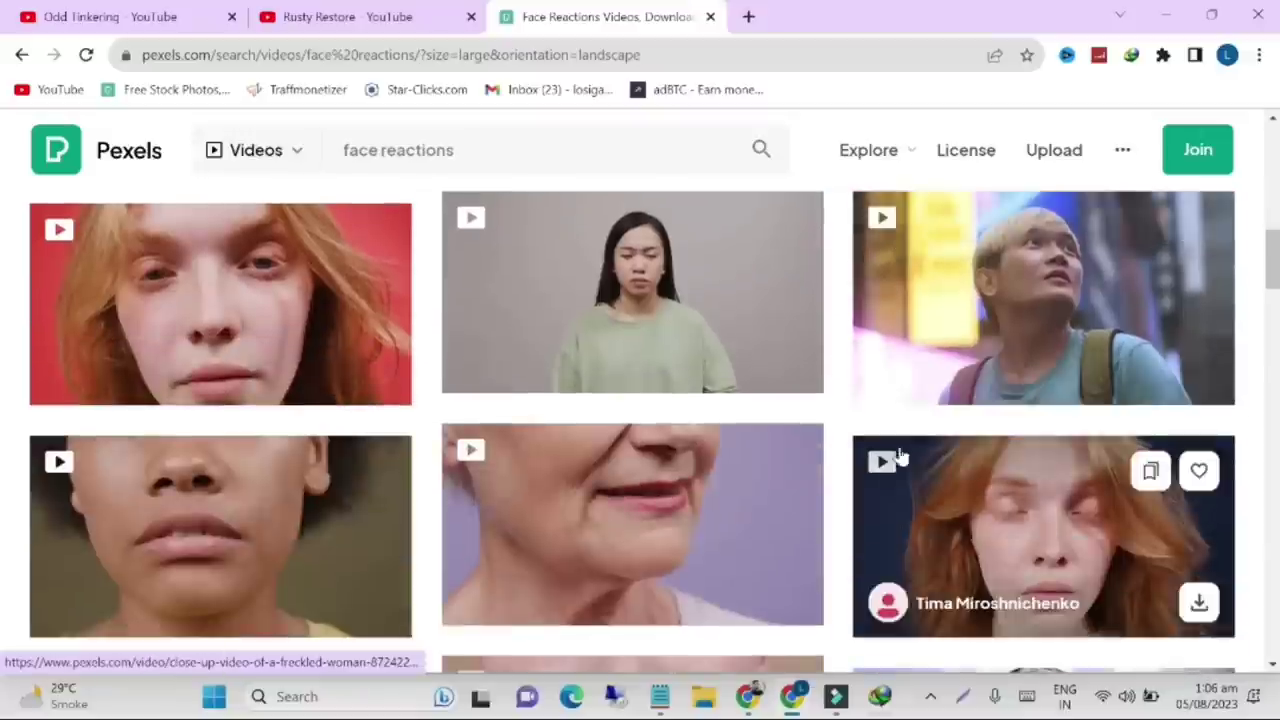
pyautogui.scroll(-5, 640, 530)
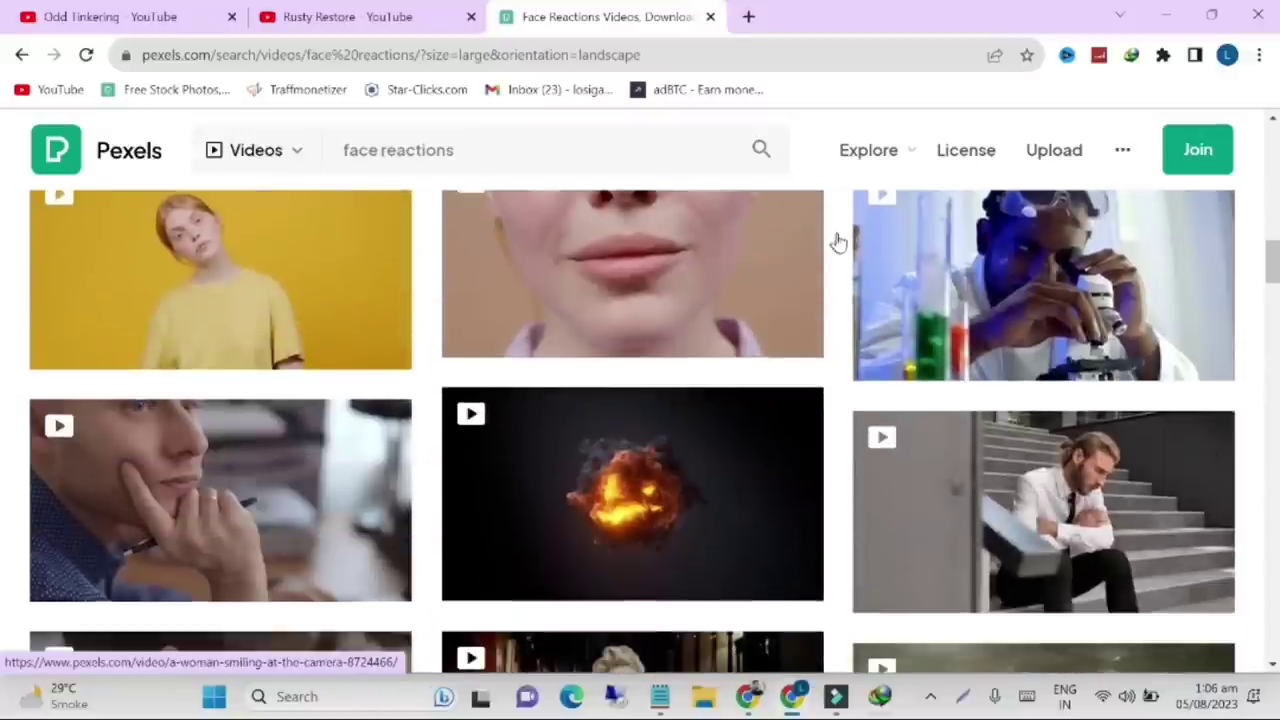
pyautogui.click(711, 17)
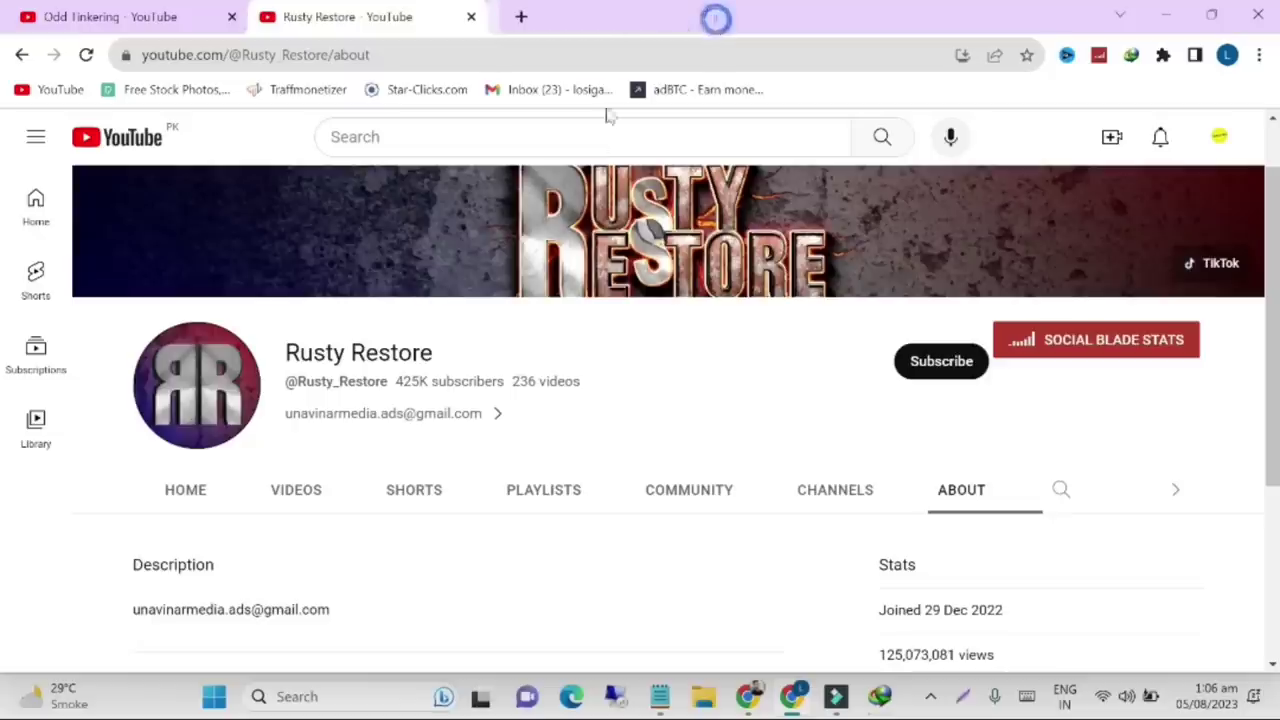
pyautogui.click(1166, 16)
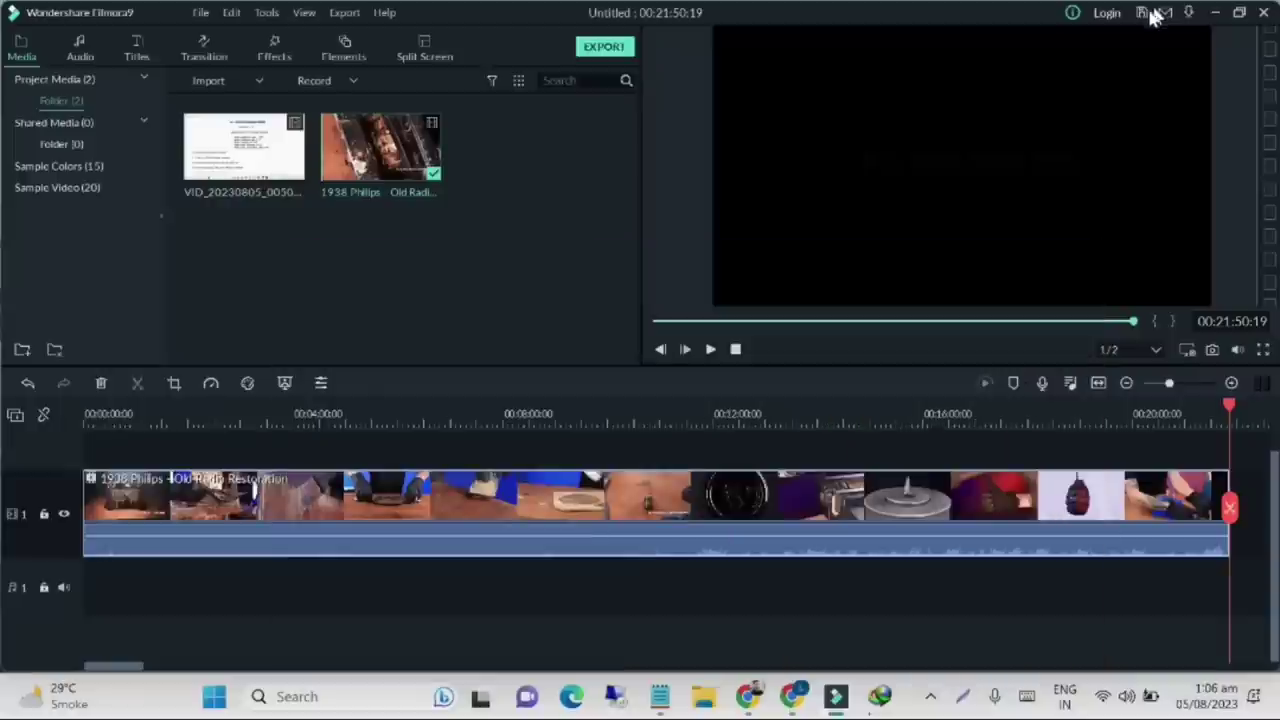
# - Silence the 1938 Philips radio restoration clip by lowering its volume line to -∞ dB
pyautogui.click(879, 696)
pyautogui.click(879, 696)
pyautogui.moveTo(766, 543); pyautogui.dragTo(785, 599)
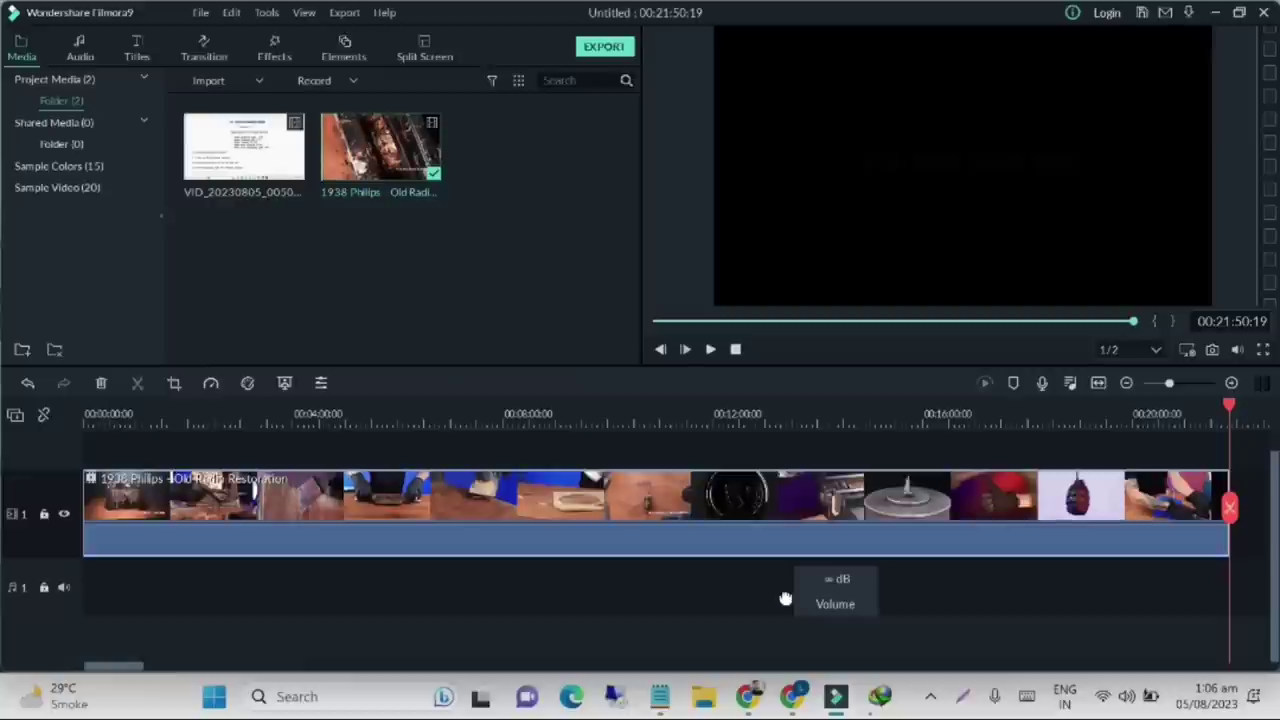
pyautogui.moveTo(785, 599); pyautogui.dragTo(786, 602)
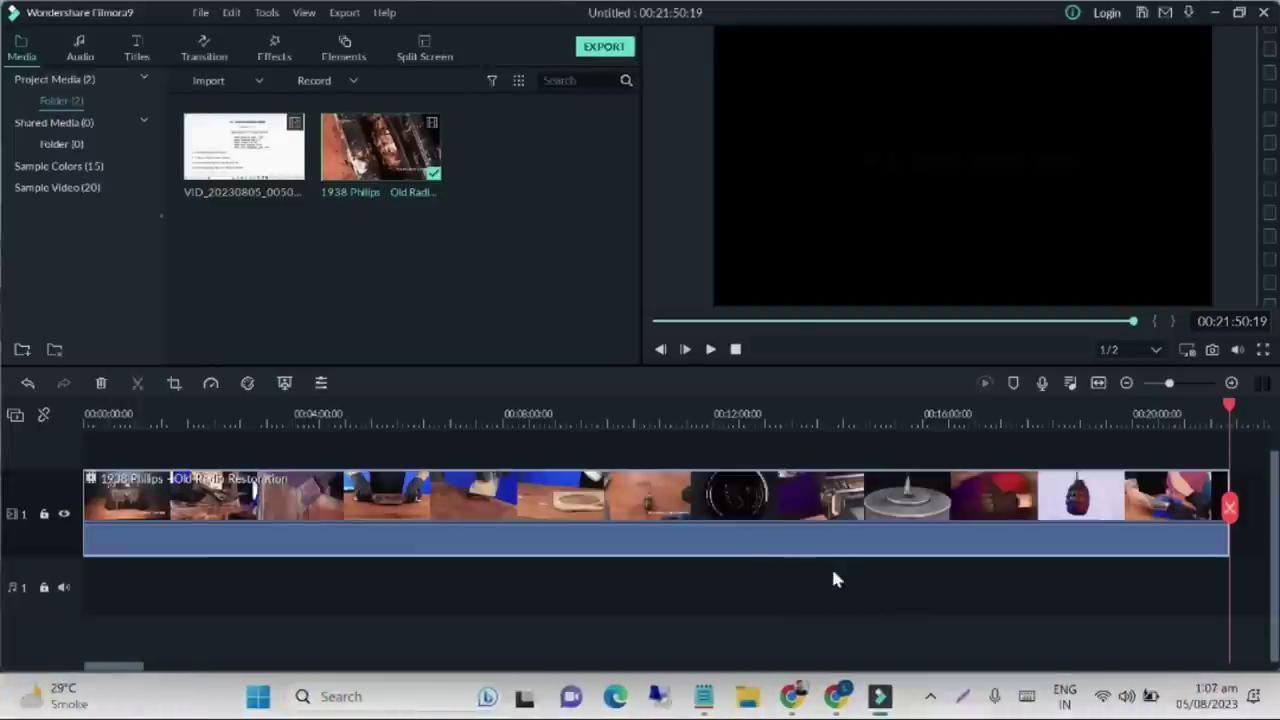
# - Import the downloaded 2160p Pexels video of the elderly woman from the DOWNLOADER folder into the project media
pyautogui.doubleClick(451, 278)
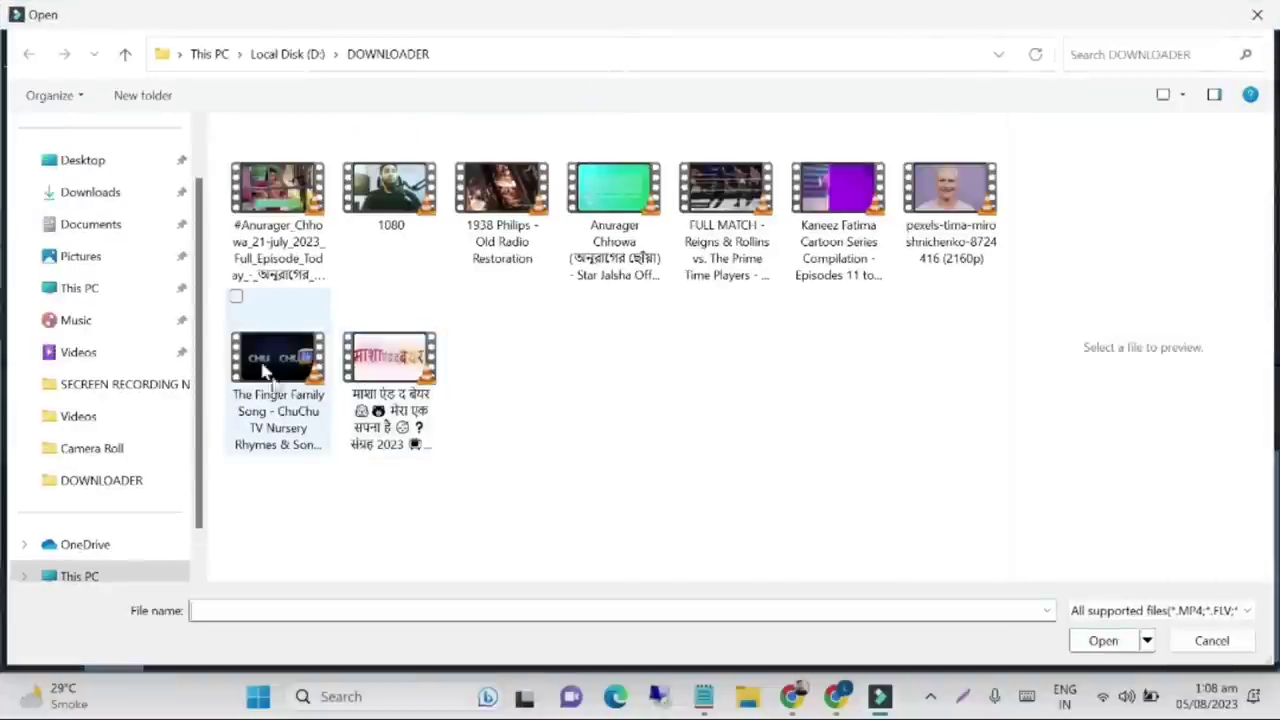
pyautogui.click(950, 200)
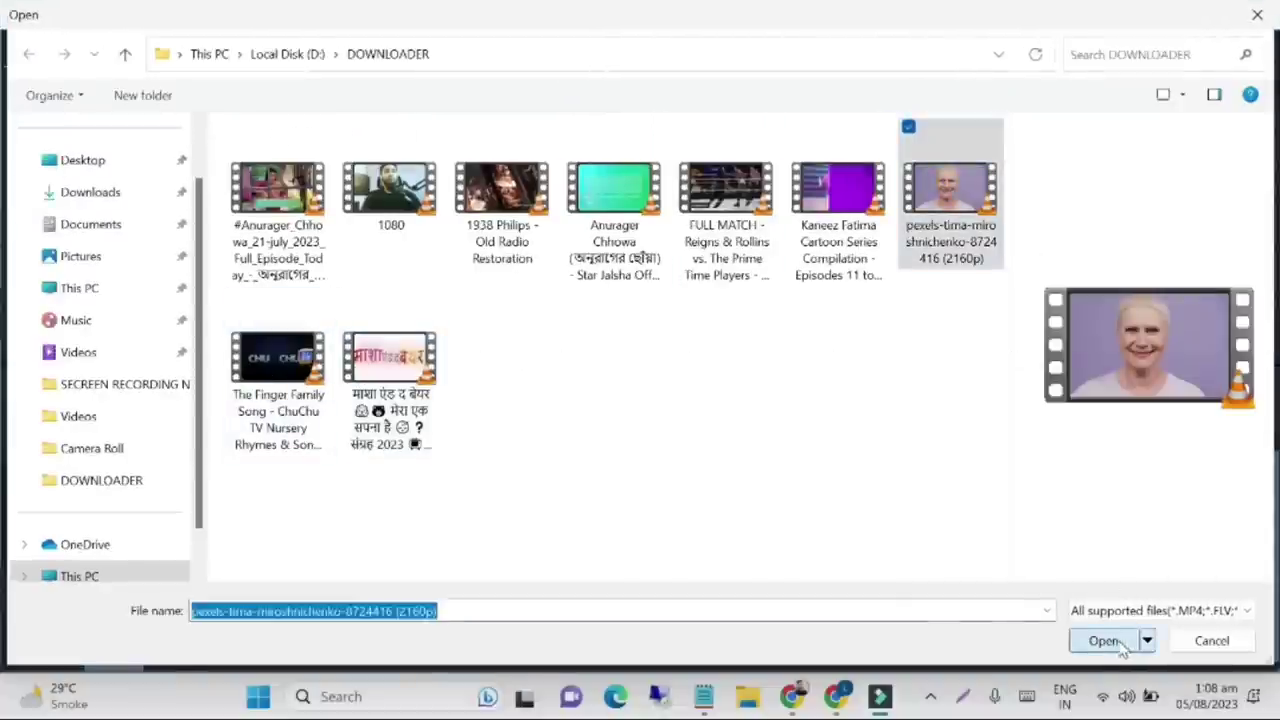
pyautogui.click(1103, 640)
pyautogui.click(695, 367)
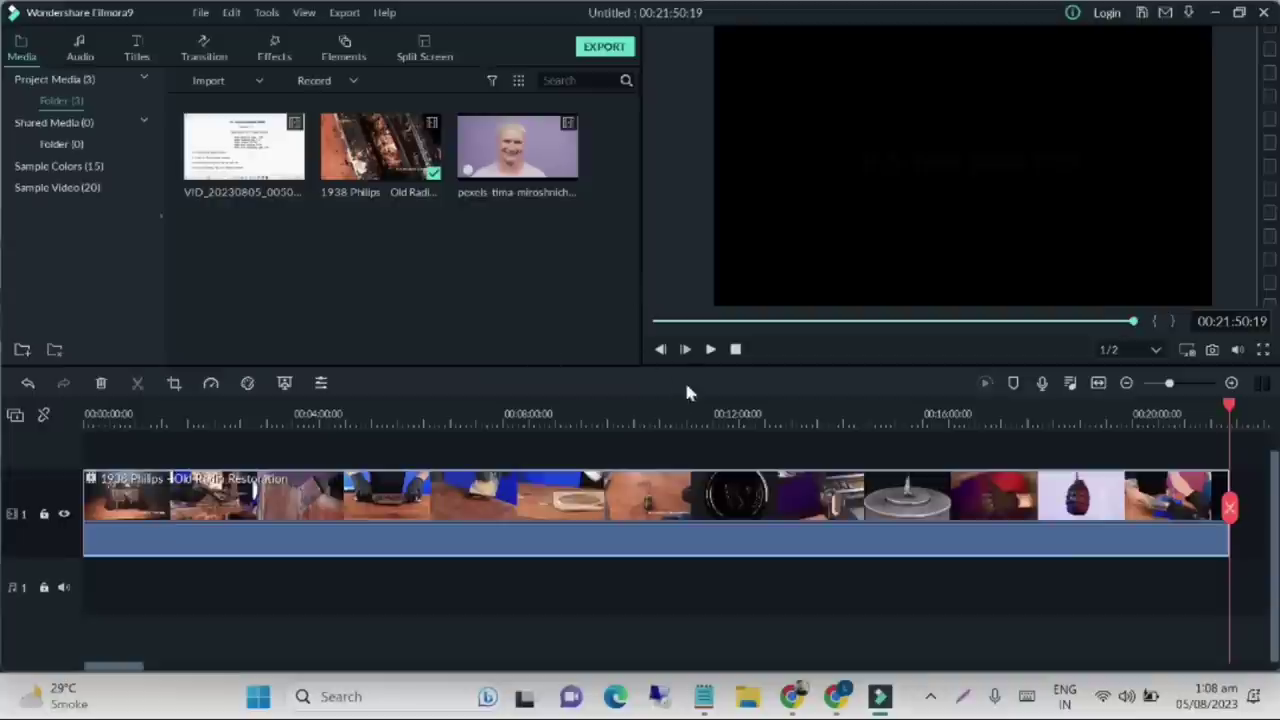
# - Return the playhead to the start and change the project aspect ratio to 1:1 (Instagram) at 1080 x 1080
pyautogui.moveTo(1229, 505); pyautogui.dragTo(3, 482)
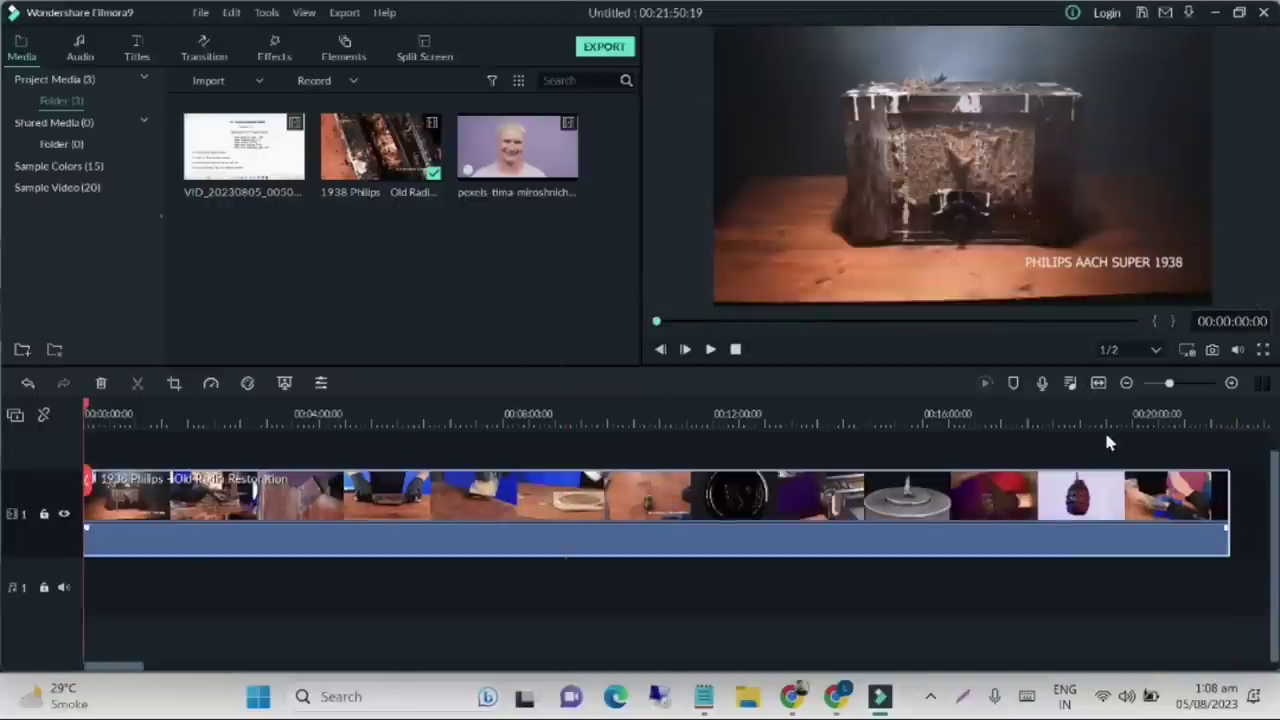
pyautogui.click(1184, 350)
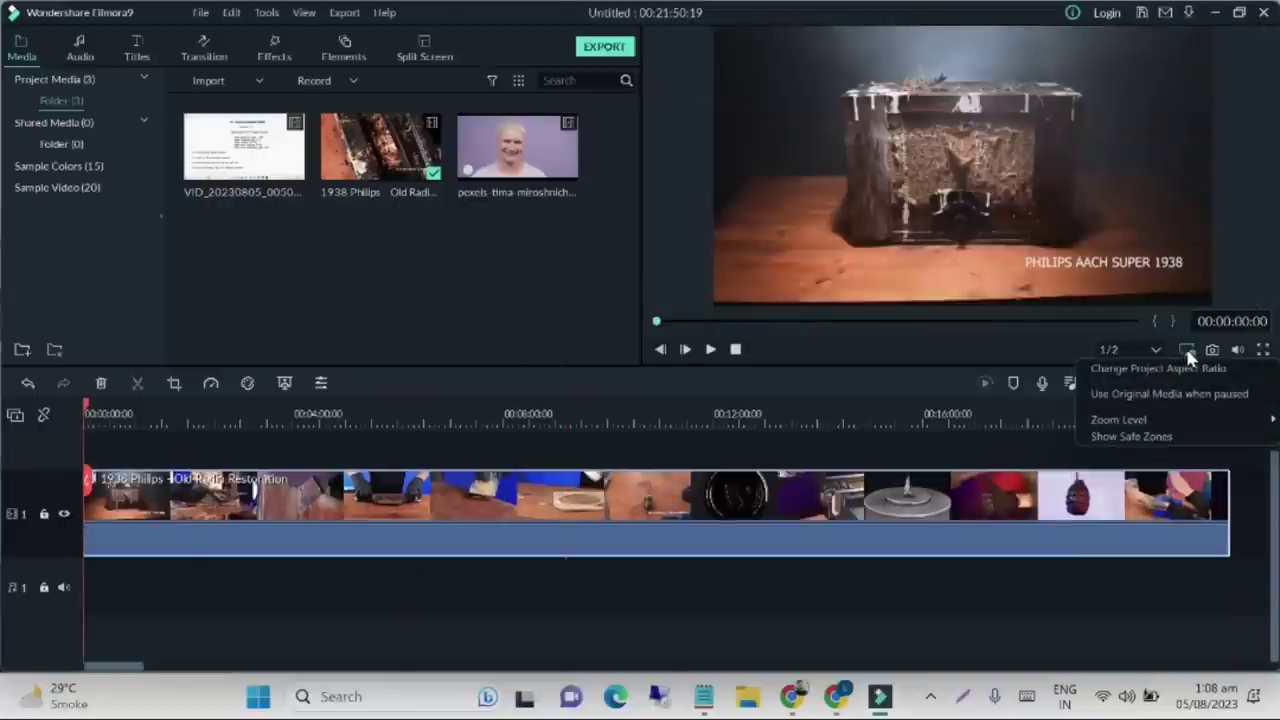
pyautogui.click(1150, 369)
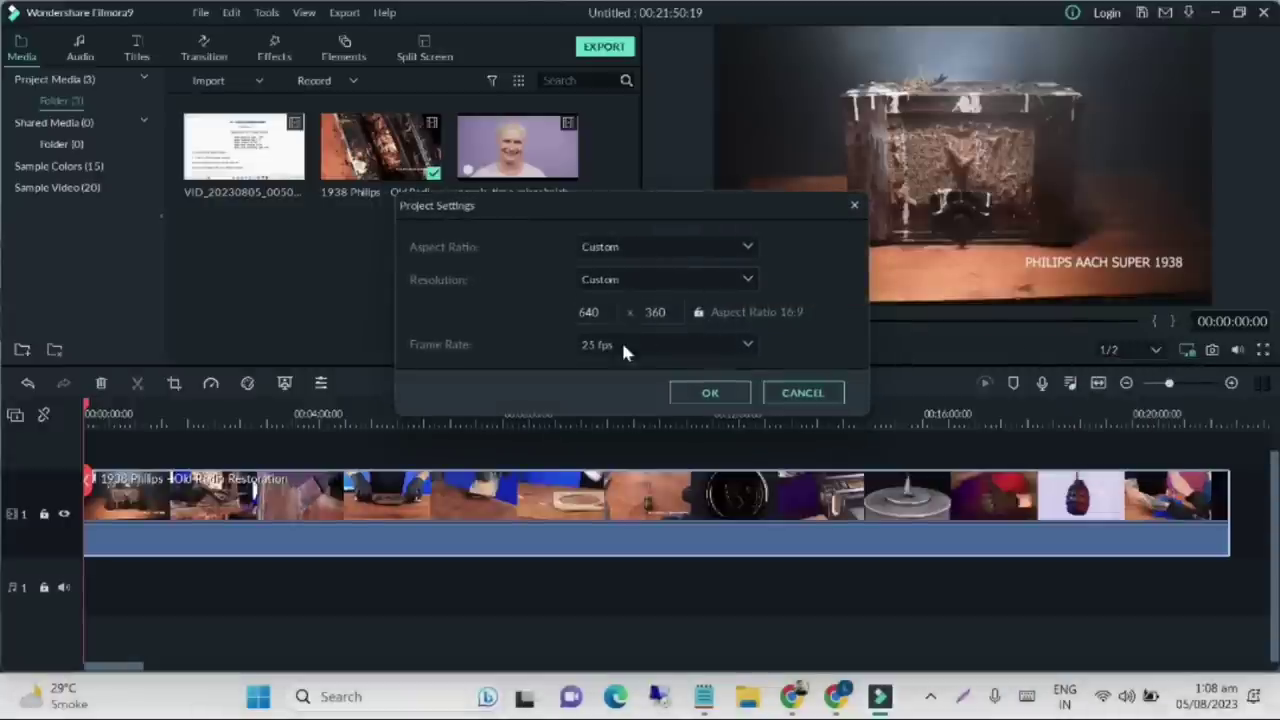
pyautogui.click(724, 246)
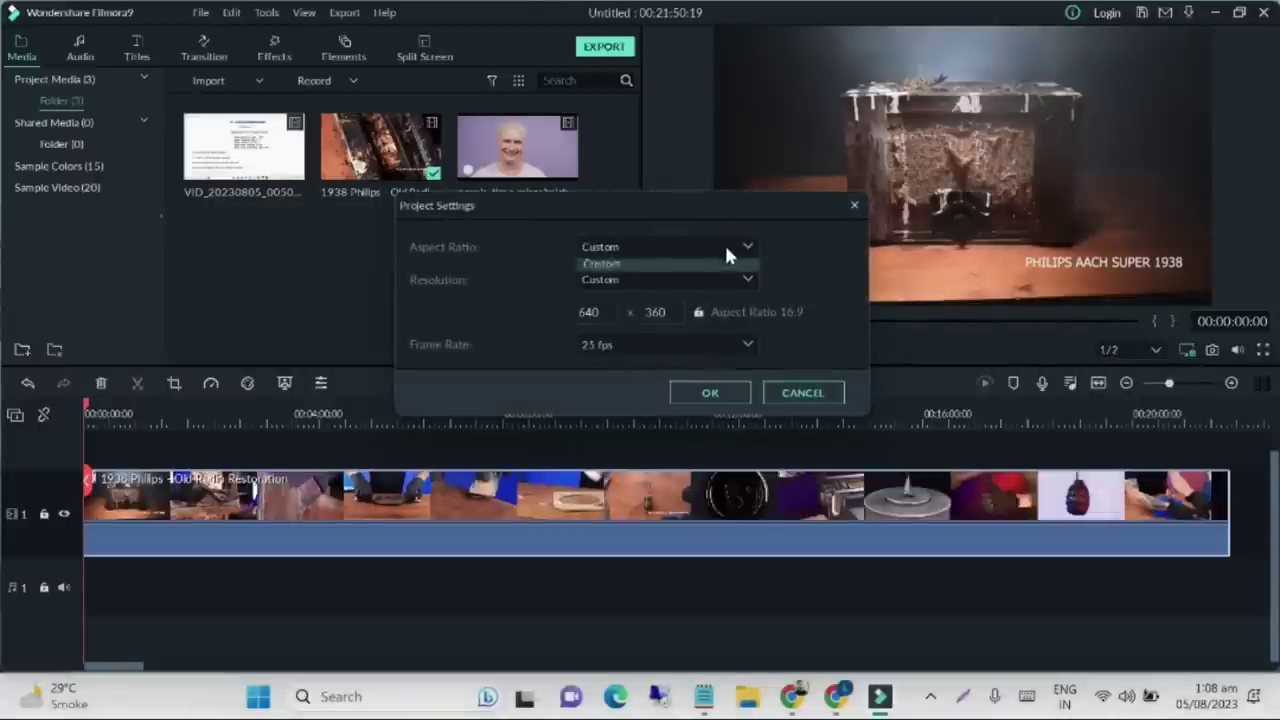
pyautogui.click(631, 285)
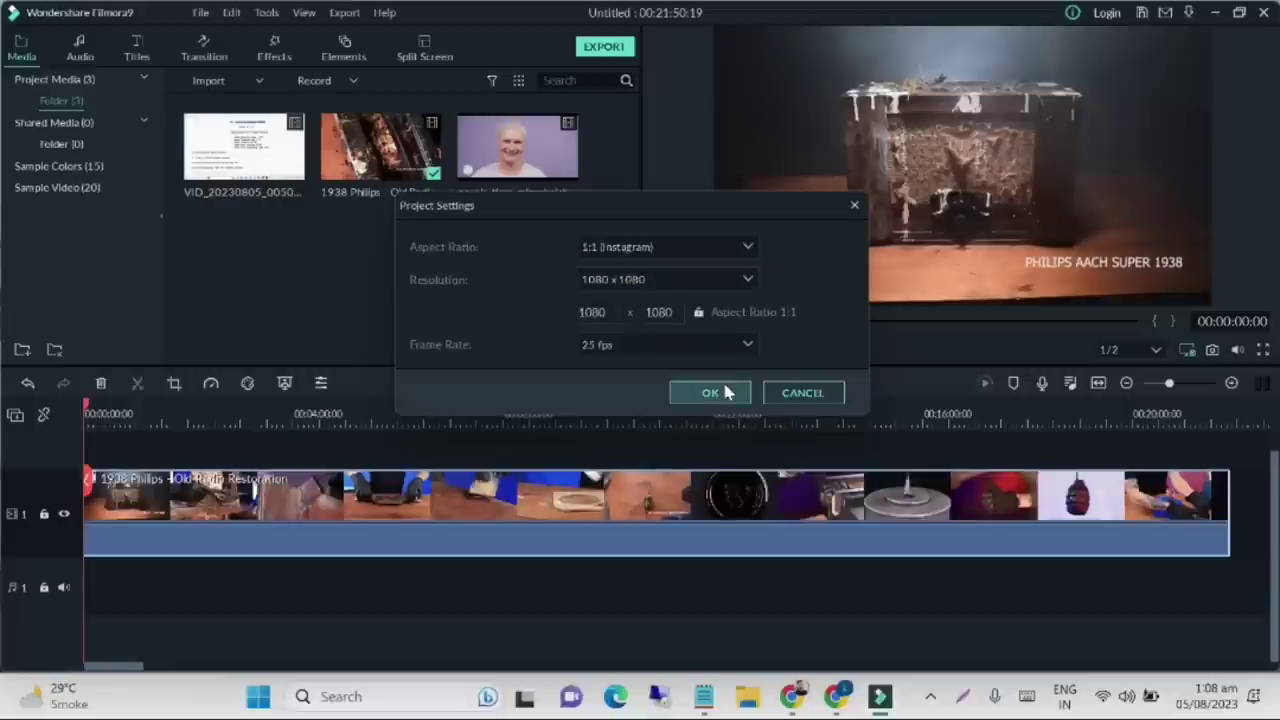
pyautogui.click(722, 391)
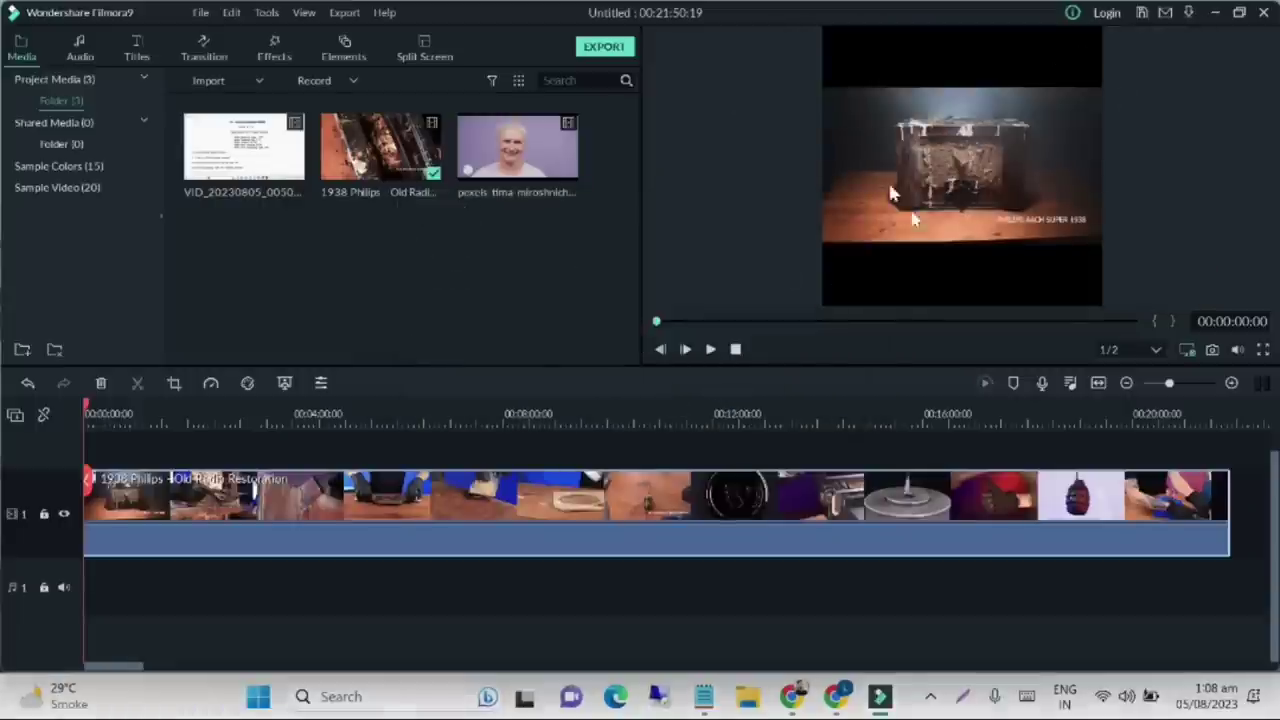
# - Crop the restoration clip to a 1:1 ratio with Crop and Zoom
pyautogui.rightClick(658, 497)
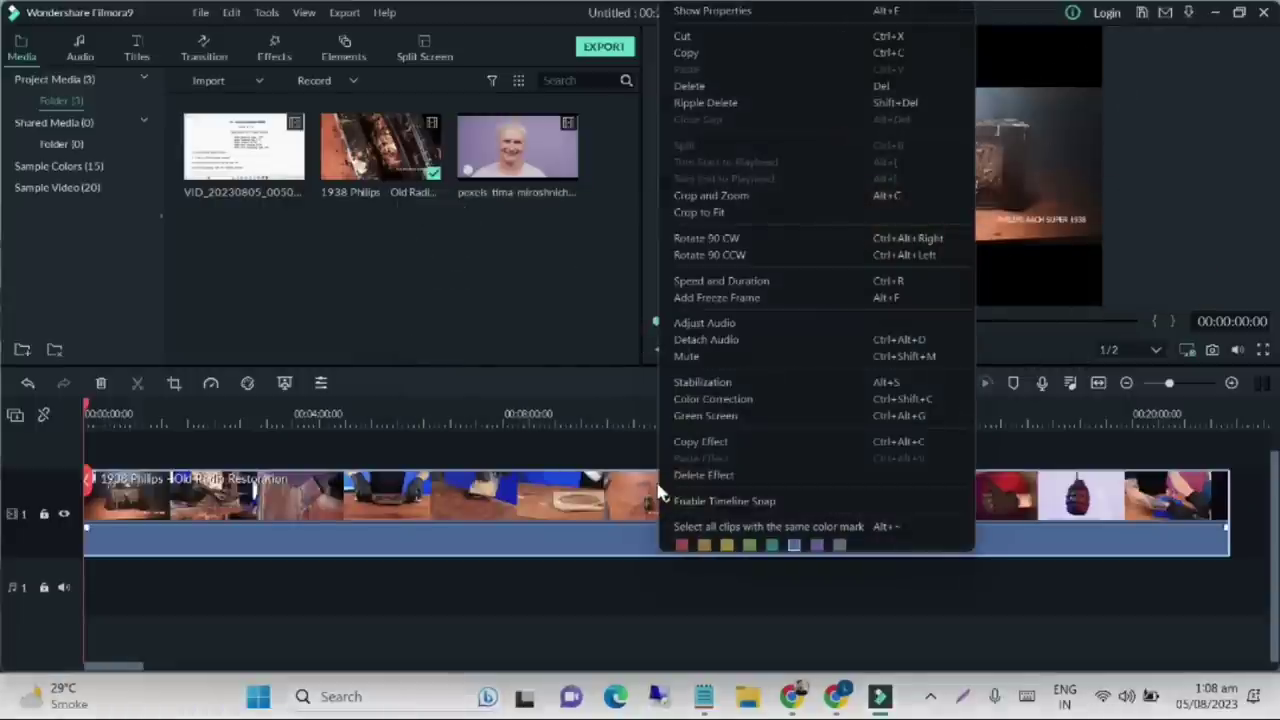
pyautogui.click(710, 196)
pyautogui.click(452, 526)
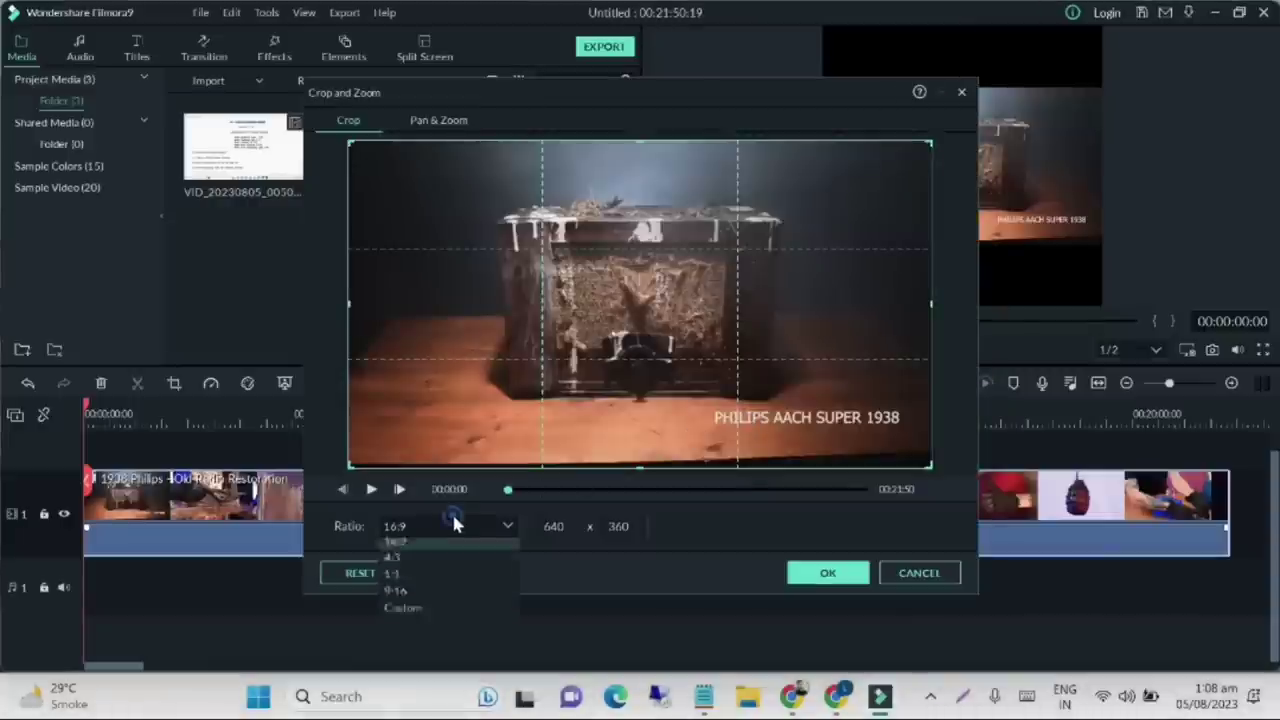
pyautogui.click(420, 596)
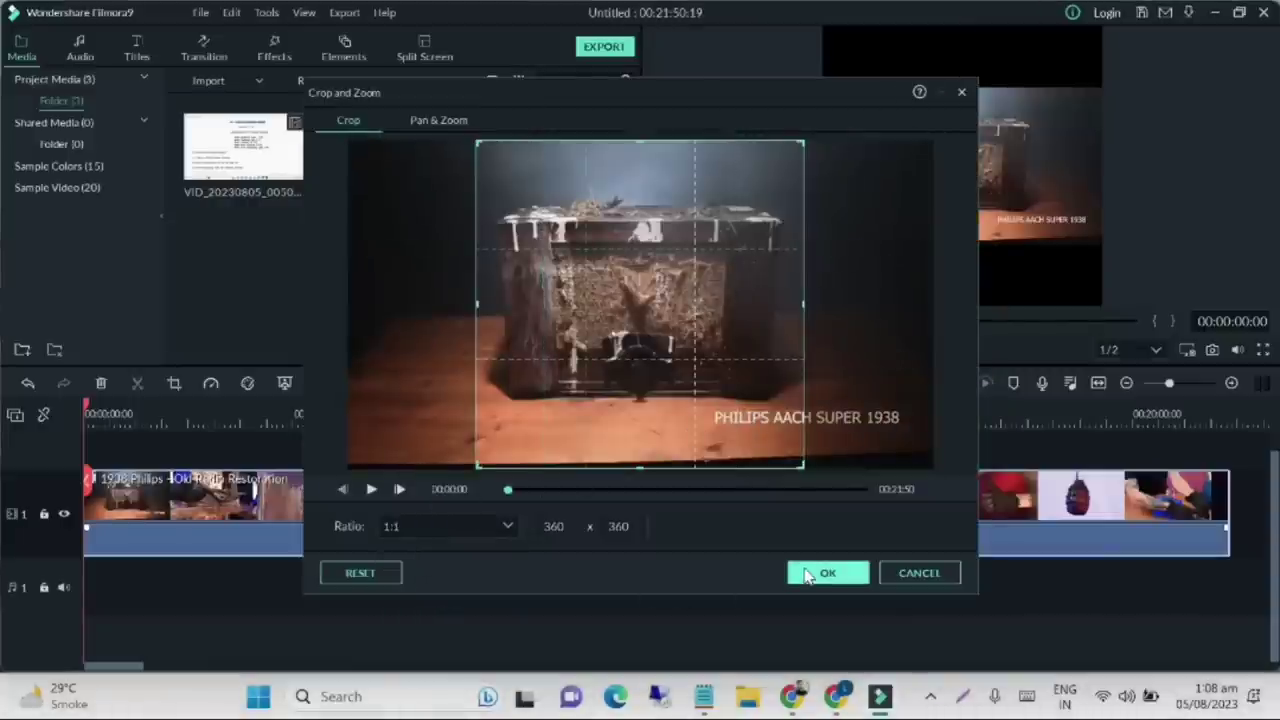
pyautogui.click(806, 575)
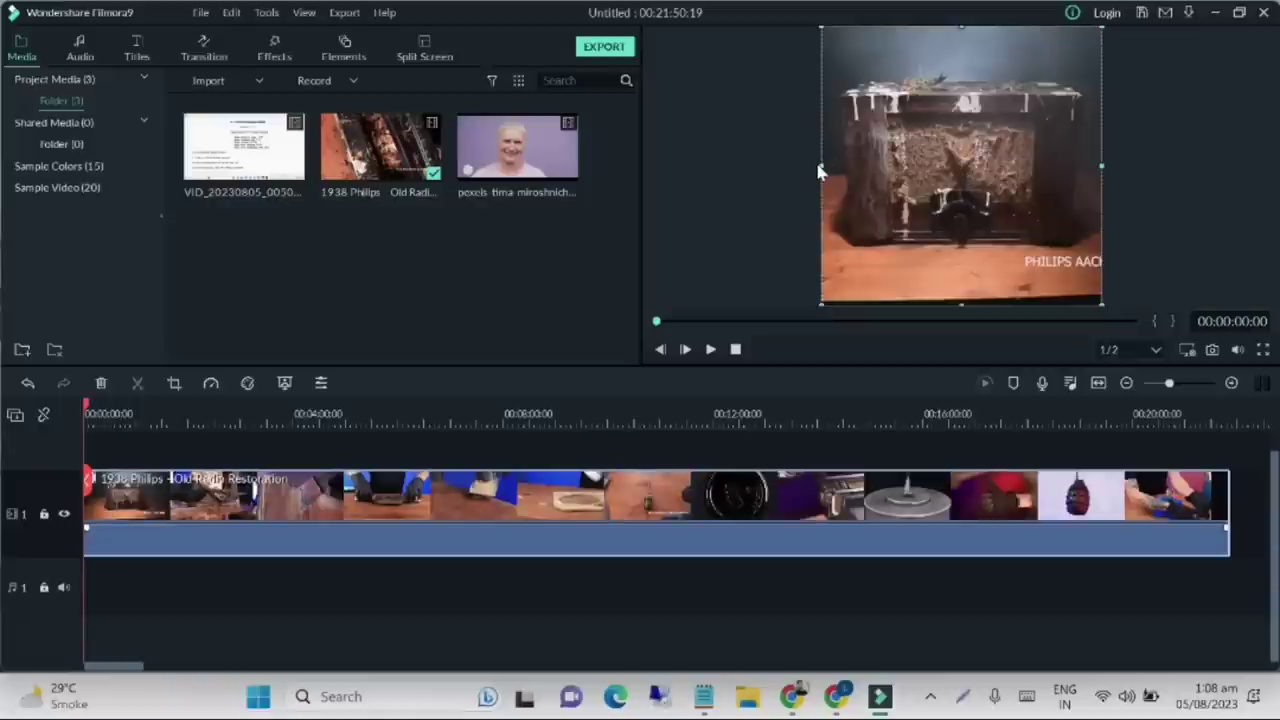
# - Flip the restoration clip horizontally in the preview and stretch it slightly past the edges of the square frame
pyautogui.moveTo(822, 167); pyautogui.dragTo(906, 167)
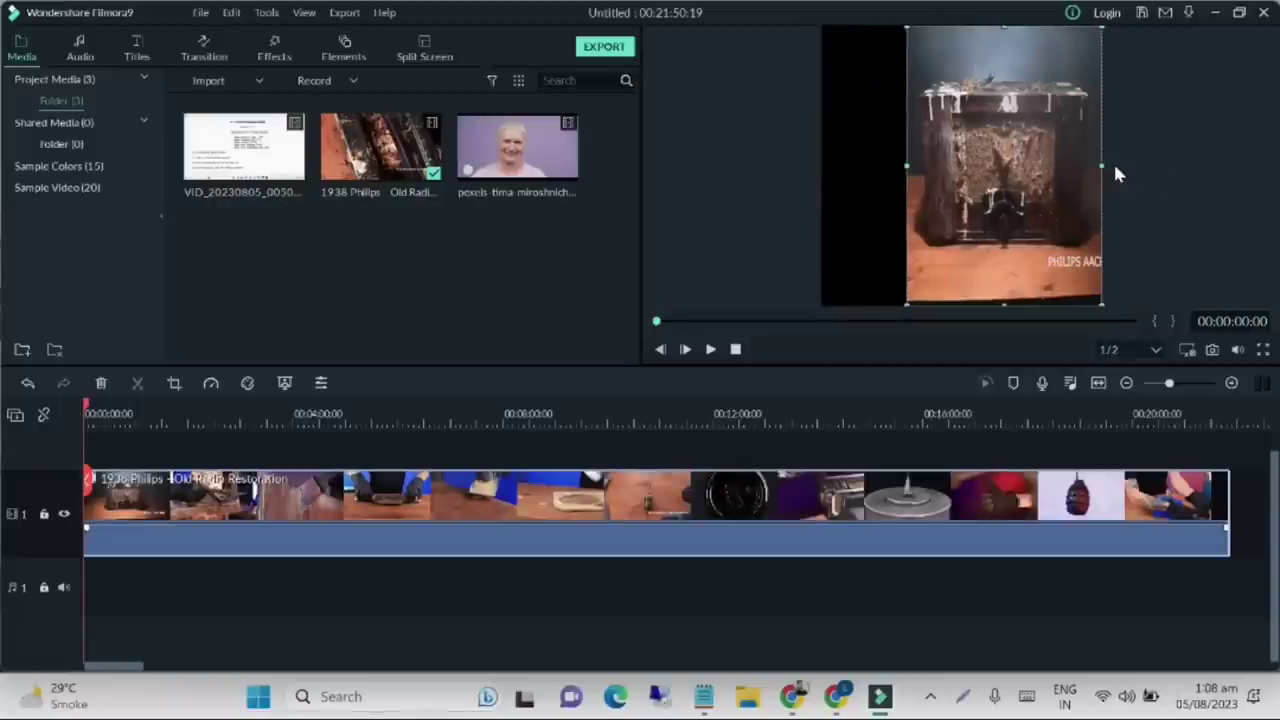
pyautogui.moveTo(1101, 167); pyautogui.dragTo(817, 162)
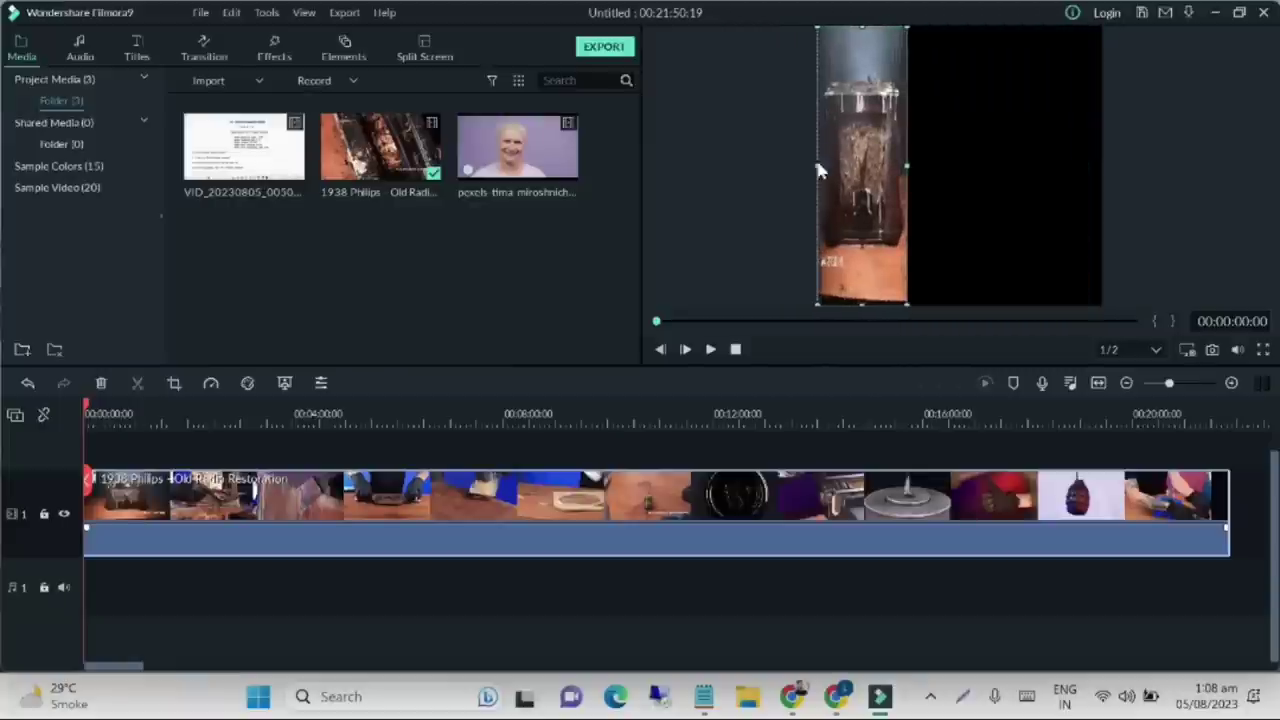
pyautogui.moveTo(903, 167); pyautogui.dragTo(1102, 171)
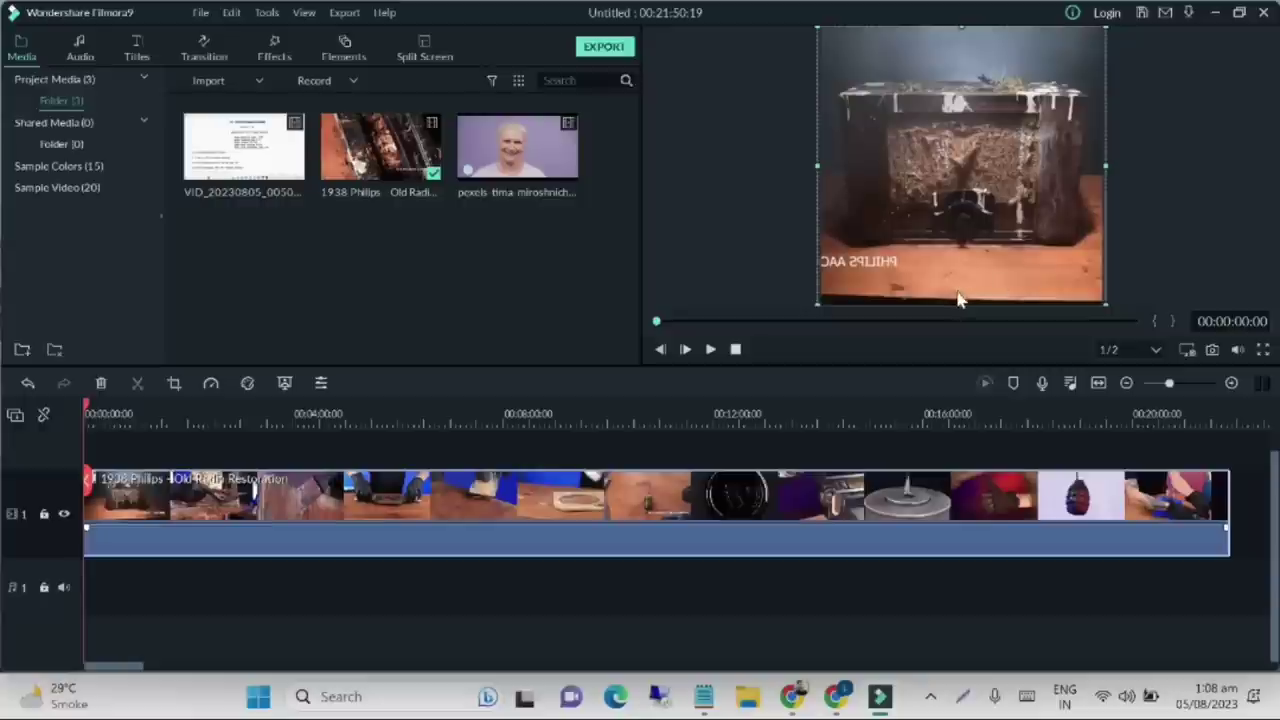
pyautogui.moveTo(958, 298); pyautogui.dragTo(958, 323)
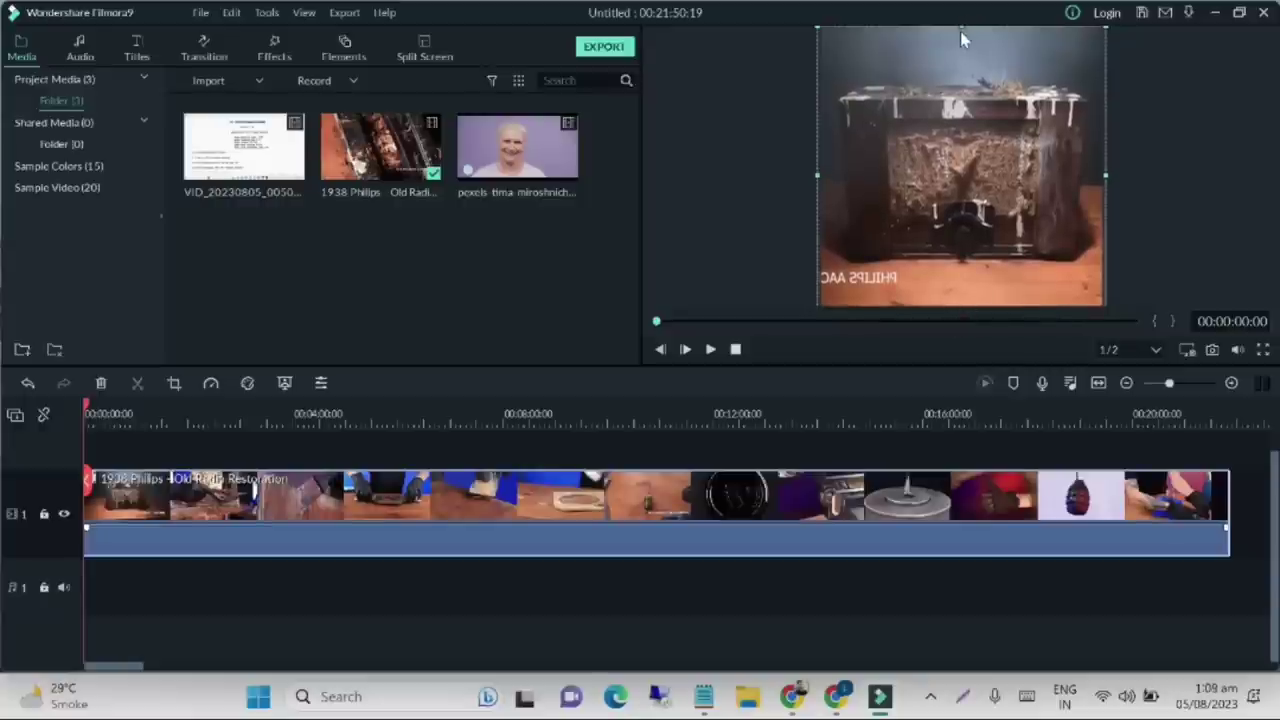
pyautogui.moveTo(960, 31); pyautogui.dragTo(961, 12)
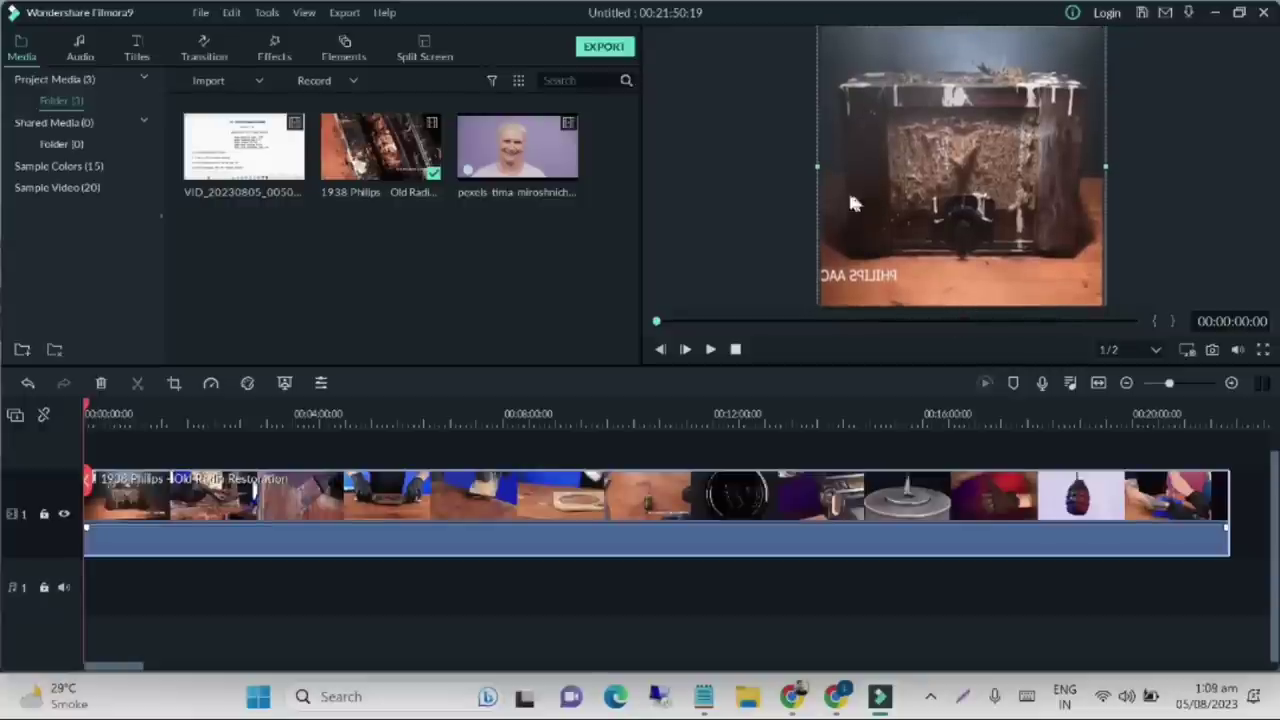
pyautogui.click(1192, 204)
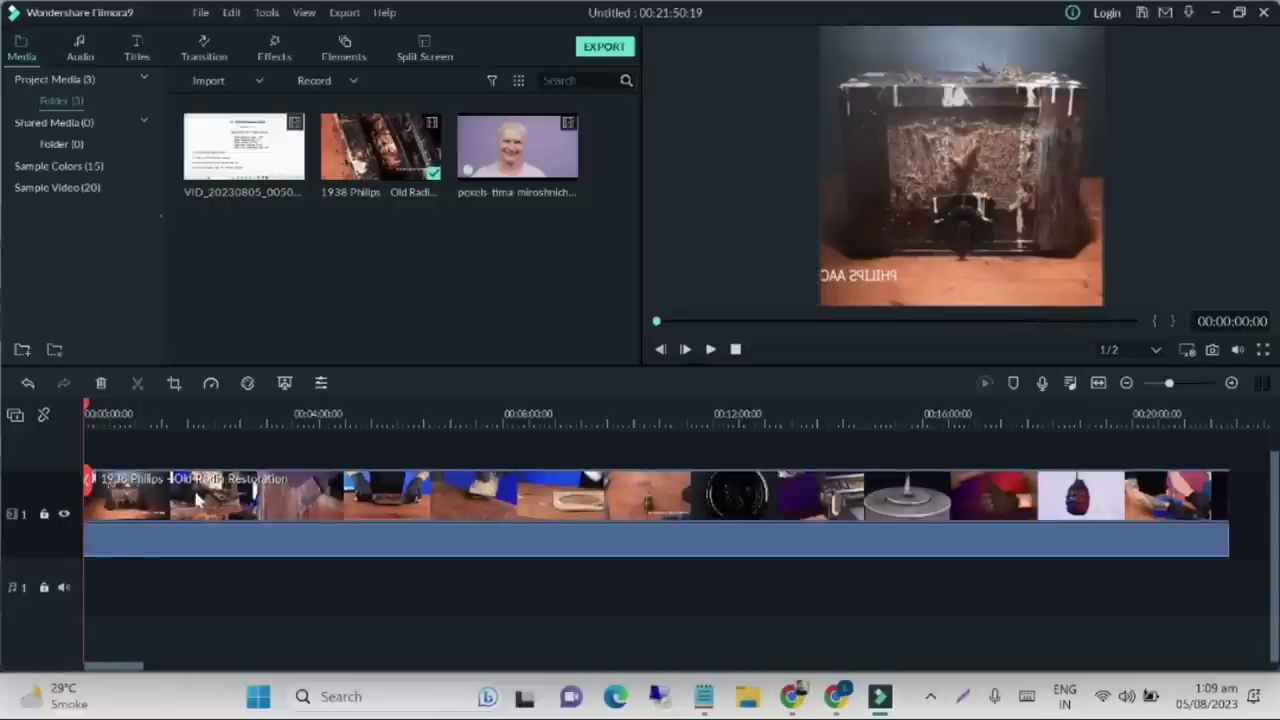
# - Add a second video track above the restoration clip
pyautogui.moveTo(88, 485); pyautogui.dragTo(169, 495)
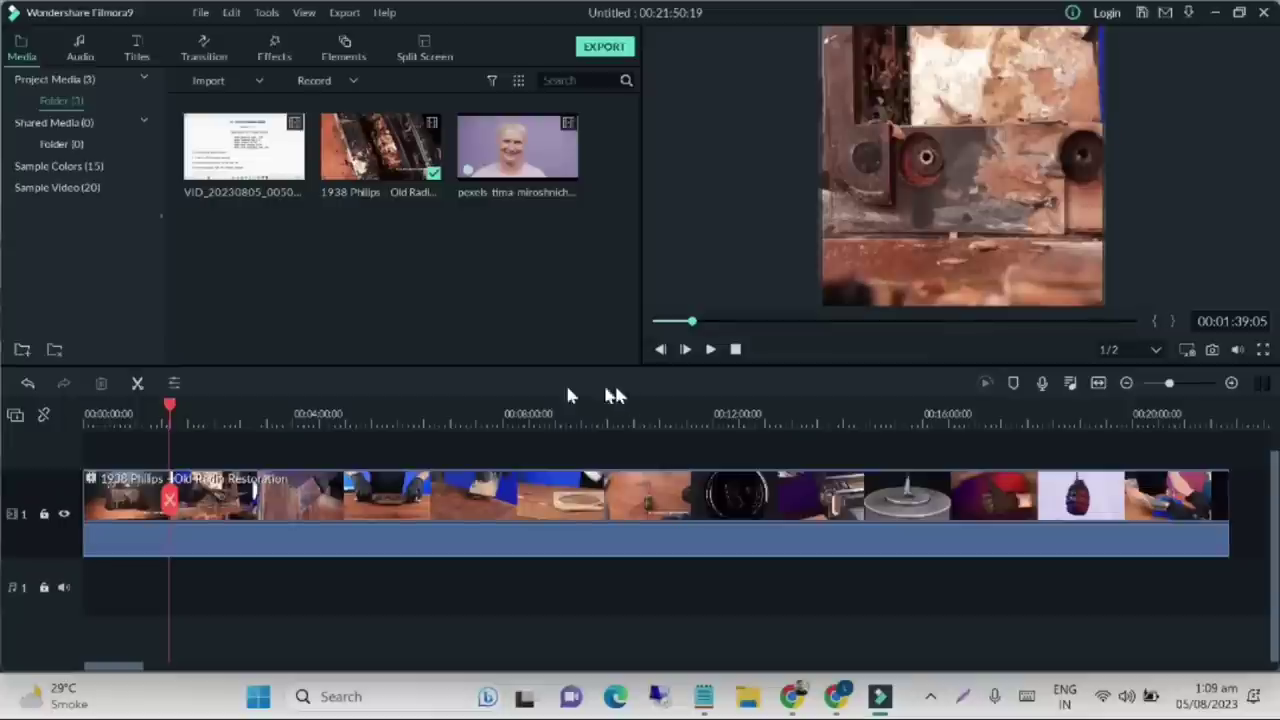
pyautogui.click(15, 415)
pyautogui.click(30, 426)
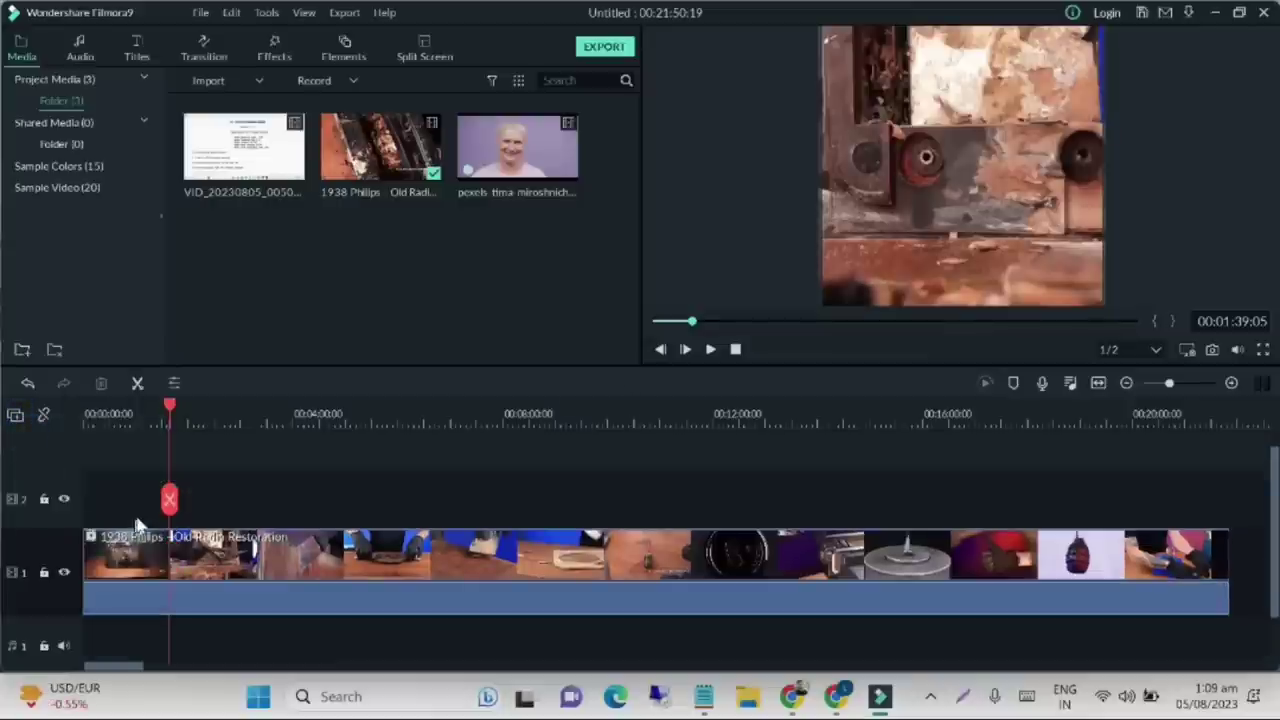
# - Split a short section out of the restoration clip starting at 00:17:05:13 and move it up to the second video track
pyautogui.moveTo(170, 505); pyautogui.dragTo(979, 537)
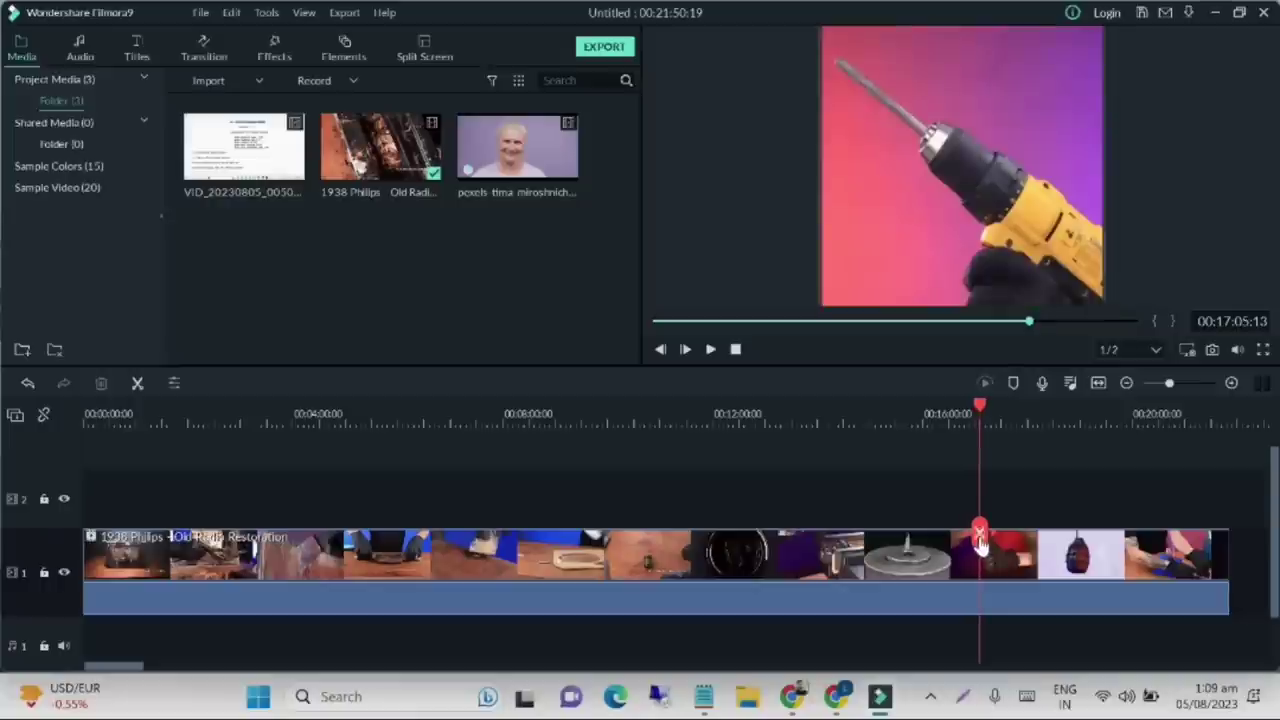
pyautogui.click(981, 533)
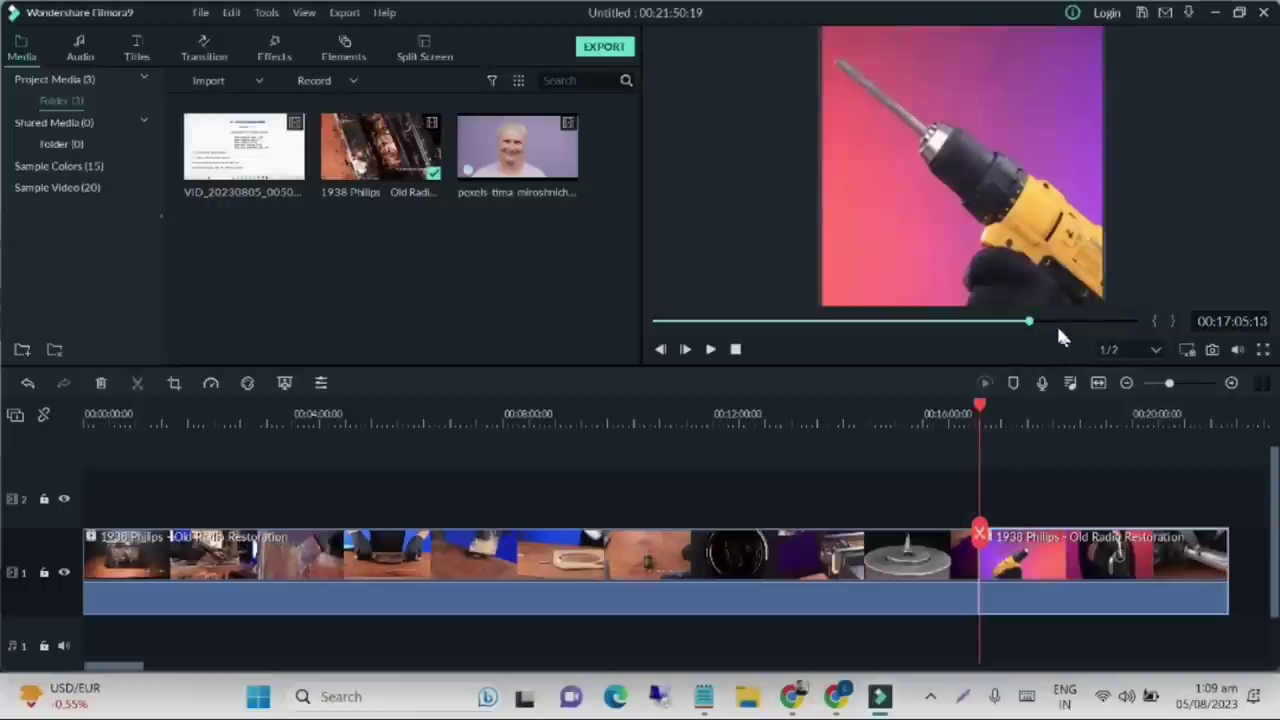
pyautogui.moveTo(1171, 386); pyautogui.dragTo(1180, 385)
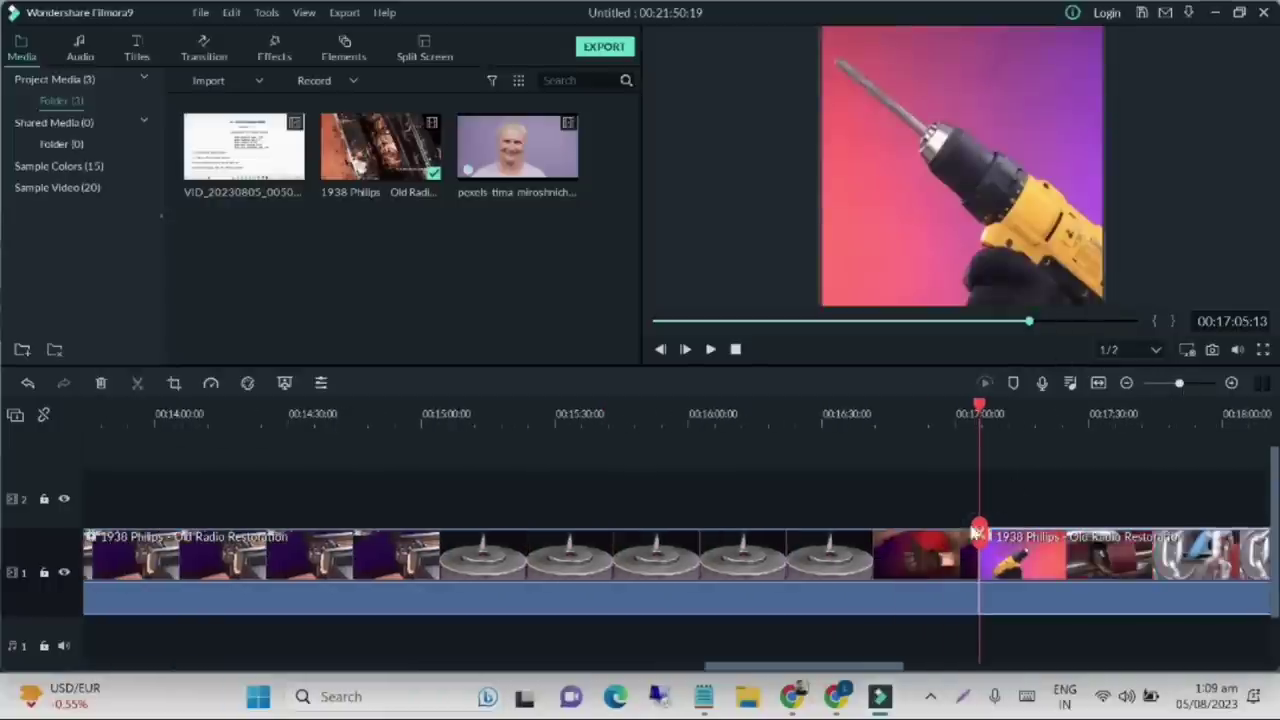
pyautogui.moveTo(980, 531); pyautogui.dragTo(1009, 523)
pyautogui.click(1009, 518)
pyautogui.click(997, 566)
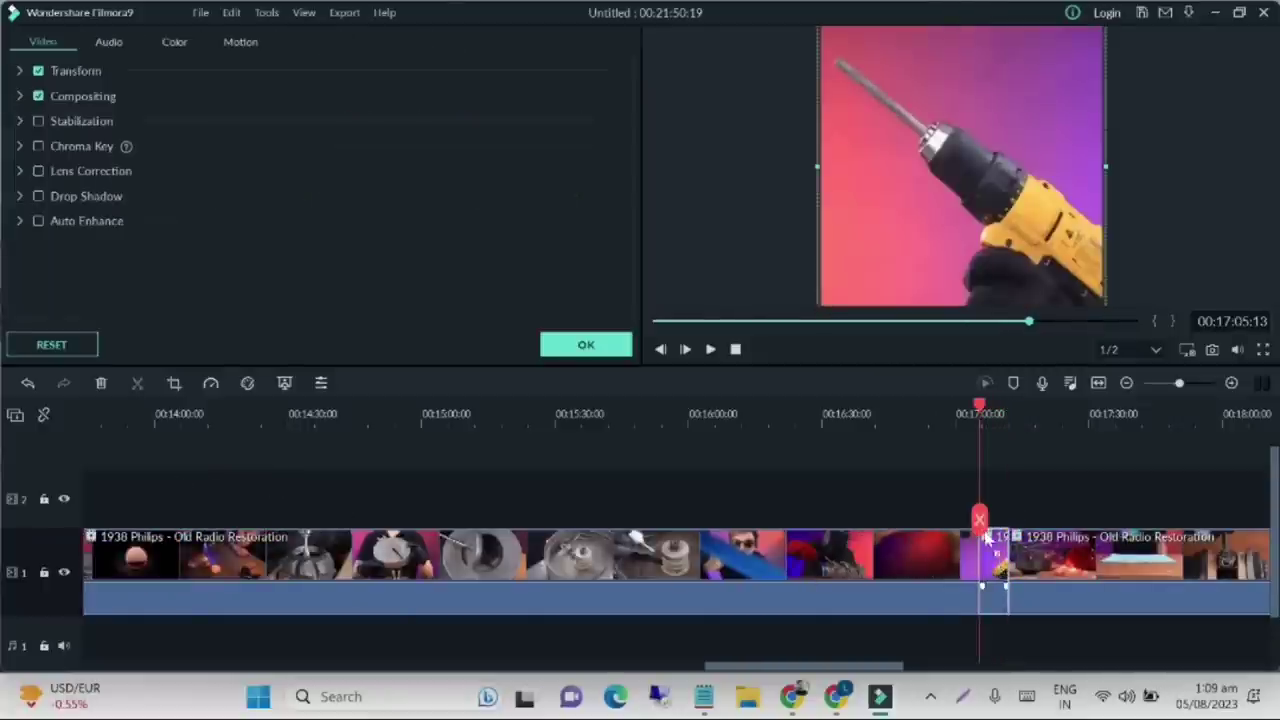
# - Cut a short section starting at 00:17:39:08 and place it on the second track directly after the drill section
pyautogui.moveTo(986, 538); pyautogui.dragTo(1132, 530)
pyautogui.scroll(1, 1068, 540)
pyautogui.click(1131, 530)
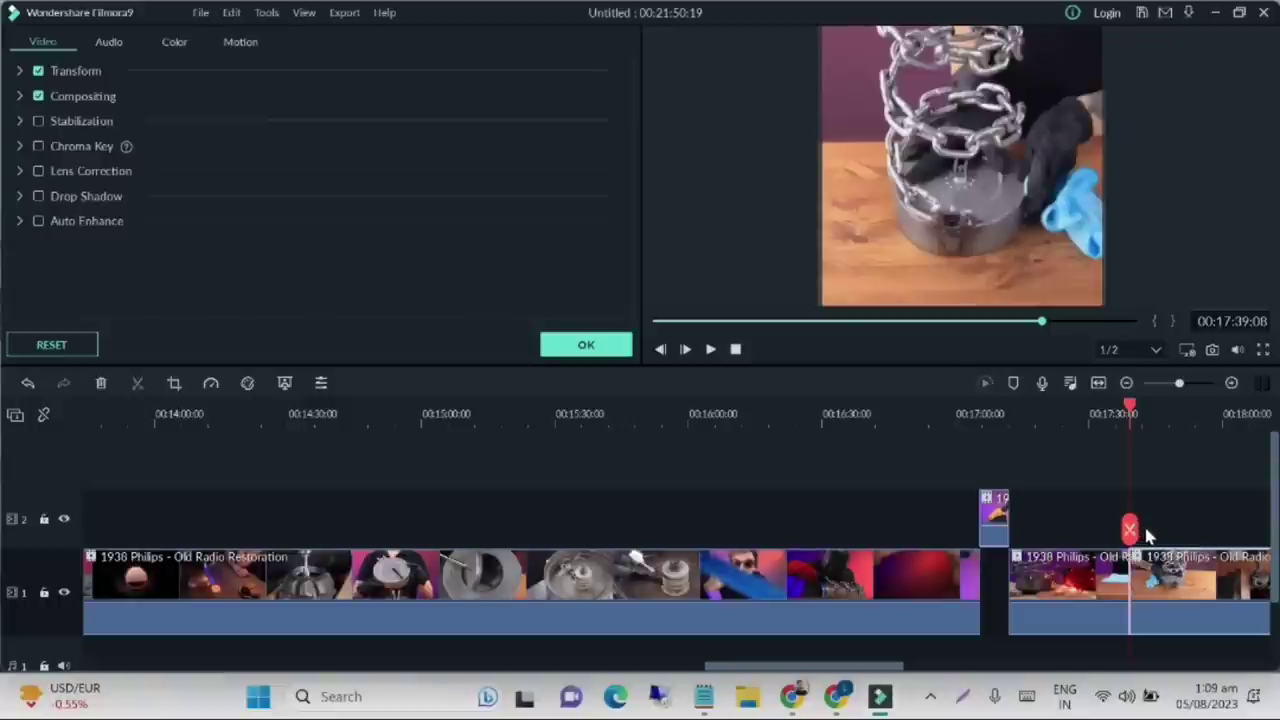
pyautogui.moveTo(1131, 530); pyautogui.dragTo(1018, 512)
# - Close the clip properties and cut a short section around 00:16:20, moving it slightly earlier on the second video track
pyautogui.moveTo(1144, 530); pyautogui.dragTo(766, 520)
pyautogui.click(580, 348)
pyautogui.click(779, 533)
pyautogui.click(805, 538)
# - Split a short section out of the restoration clip from 00:15:24:18 to 00:15:28:11 and move it up to the second video track
pyautogui.moveTo(605, 535); pyautogui.dragTo(532, 533)
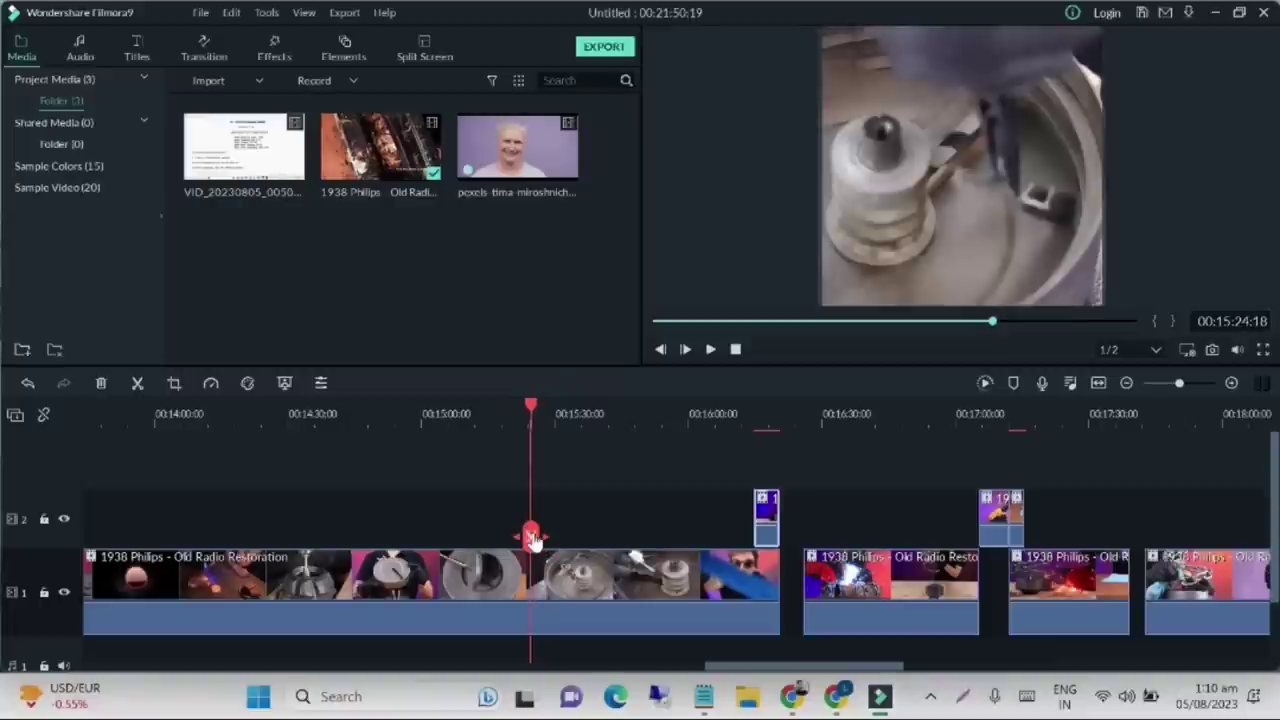
pyautogui.click(531, 537)
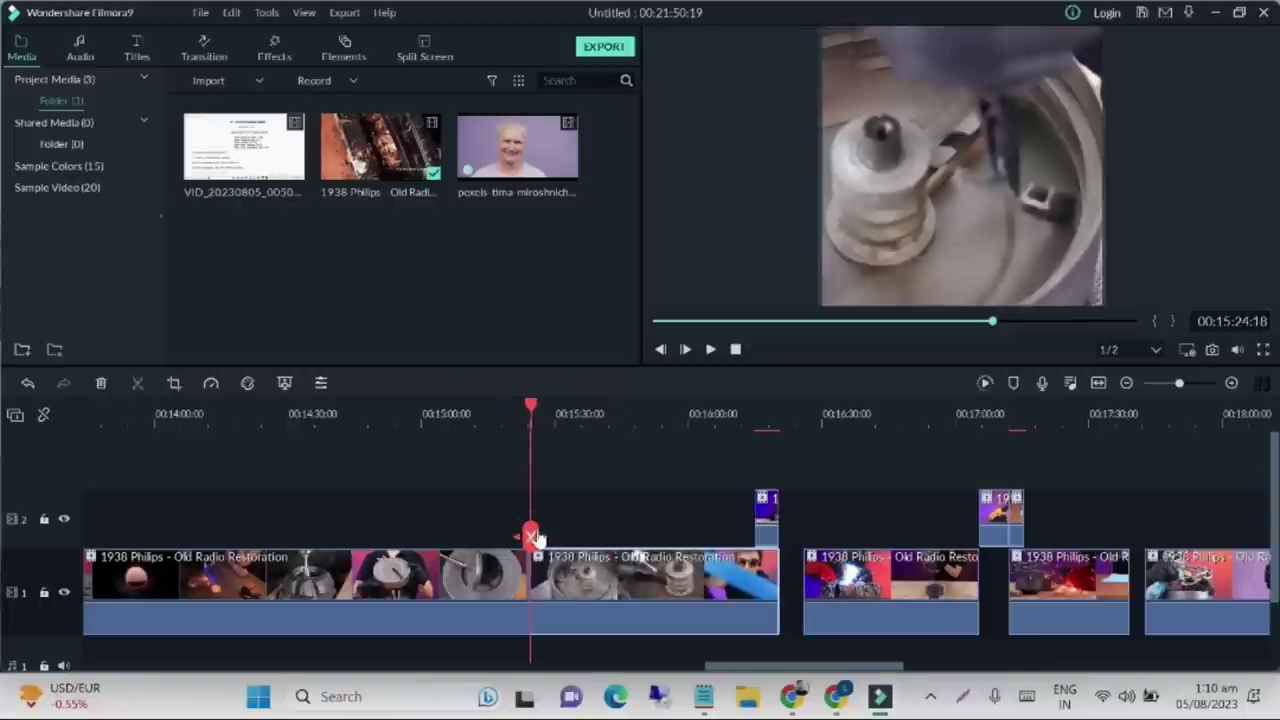
pyautogui.click(545, 530)
pyautogui.click(548, 535)
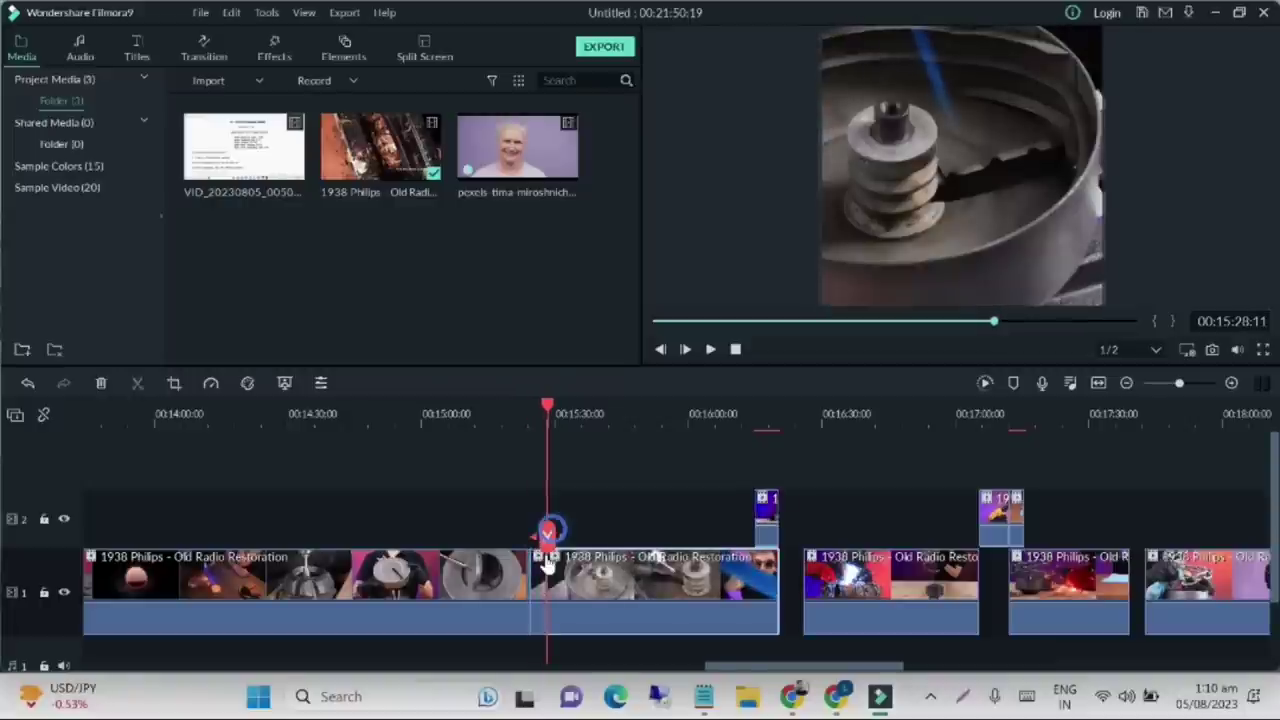
pyautogui.moveTo(540, 585); pyautogui.dragTo(489, 525)
# - Close the gaps on the first video track by moving each remaining restoration piece against the one before it
pyautogui.moveTo(645, 587); pyautogui.dragTo(640, 585)
pyautogui.moveTo(872, 586); pyautogui.dragTo(835, 585)
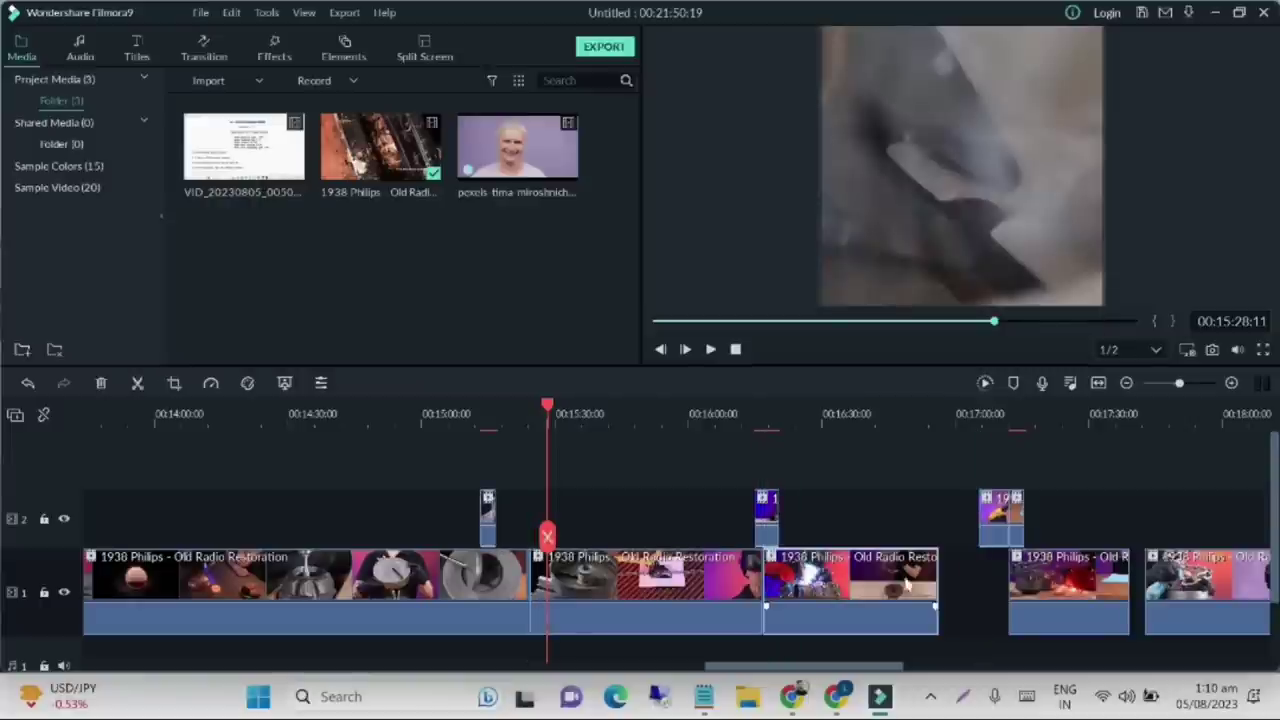
pyautogui.moveTo(1113, 587); pyautogui.dragTo(1045, 588)
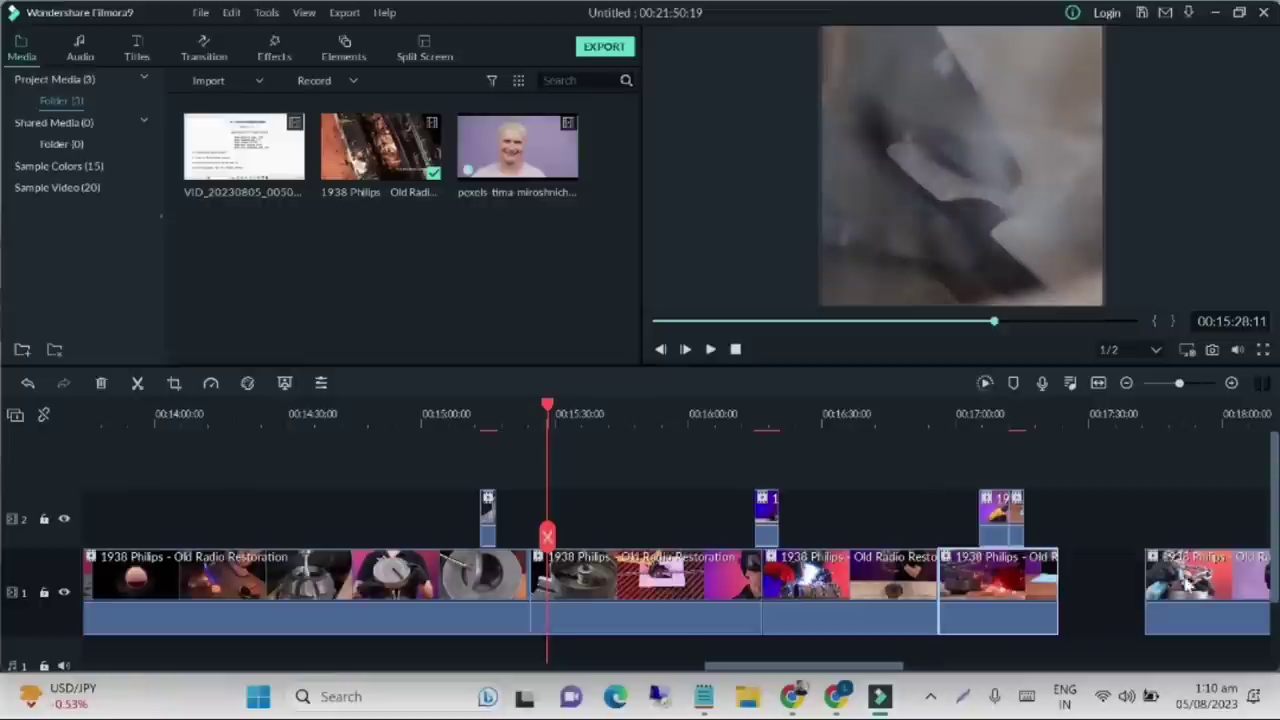
pyautogui.moveTo(1175, 588); pyautogui.dragTo(1123, 587)
# - Move the short cut sections on the second video track to the start of the timeline, placed back to back
pyautogui.moveTo(1100, 521); pyautogui.dragTo(400, 518)
pyautogui.moveTo(1000, 530); pyautogui.dragTo(308, 537)
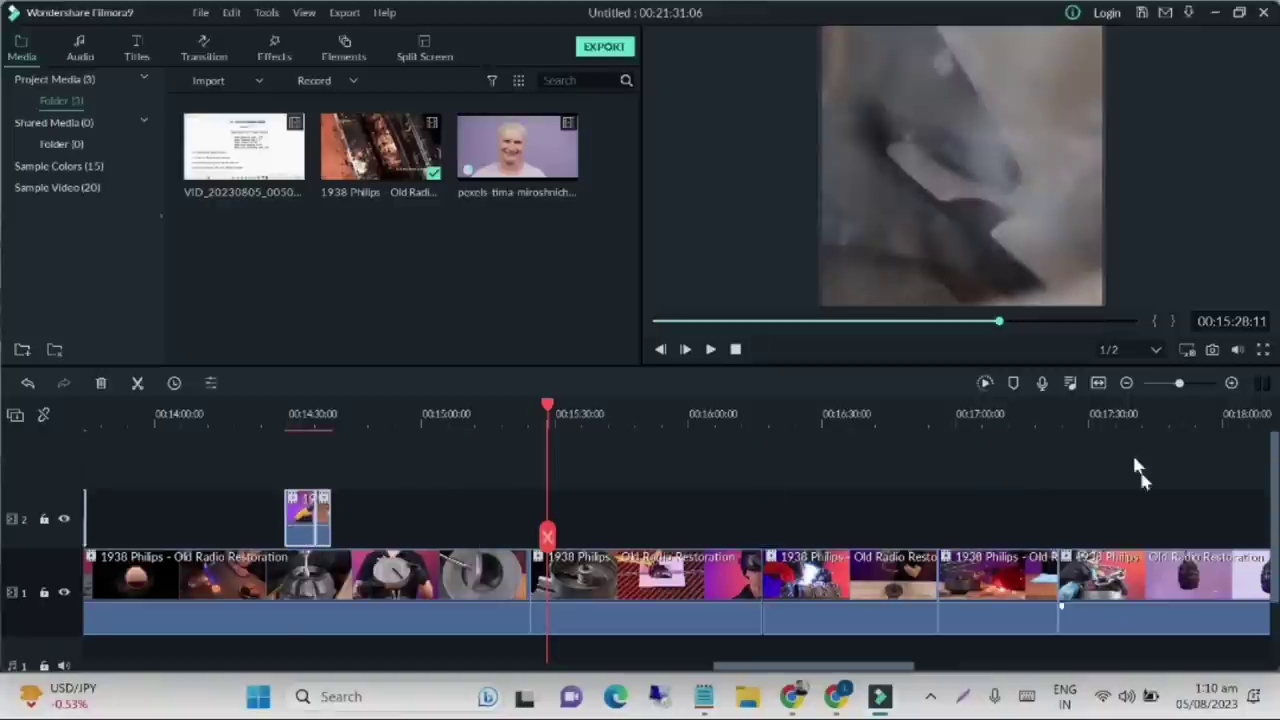
pyautogui.moveTo(462, 515); pyautogui.dragTo(122, 517)
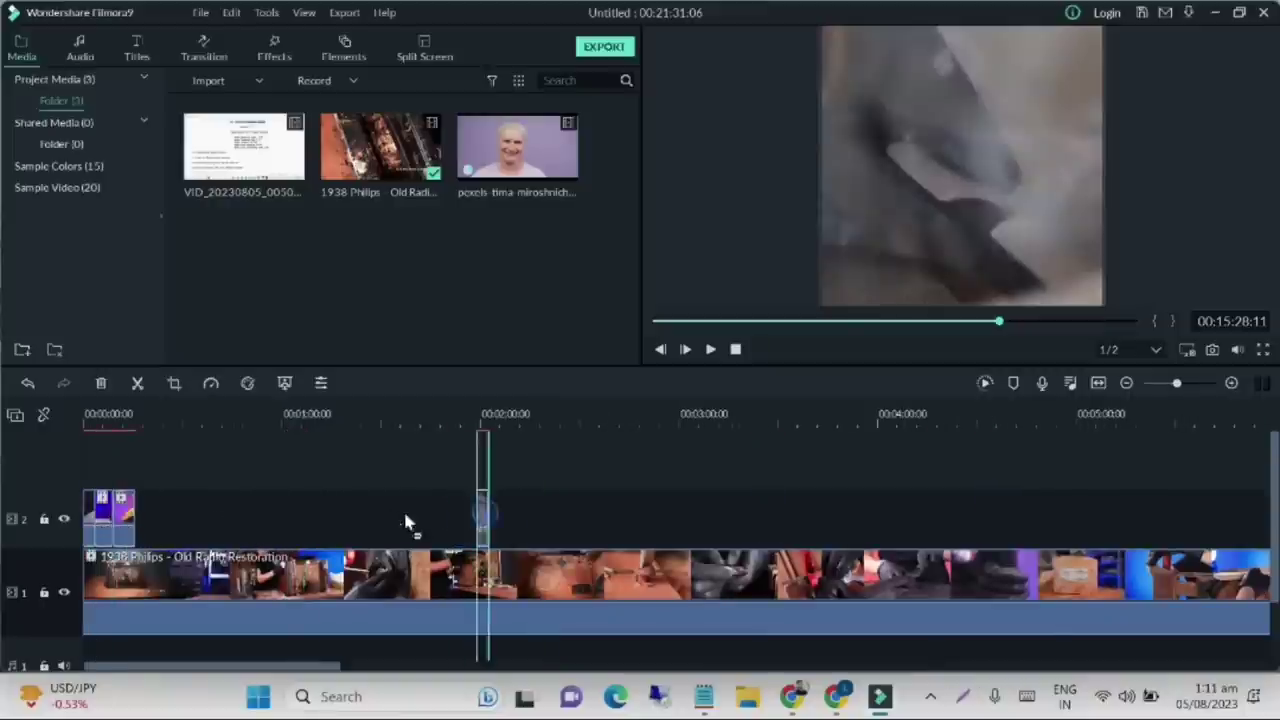
# - Move the remaining restoration pieces from the first video track to the second, directly after the short opening sections
pyautogui.moveTo(190, 572)
pyautogui.mouseDown()
pyautogui.moveTo(257, 558)
pyautogui.moveTo(252, 535)
pyautogui.mouseUp()
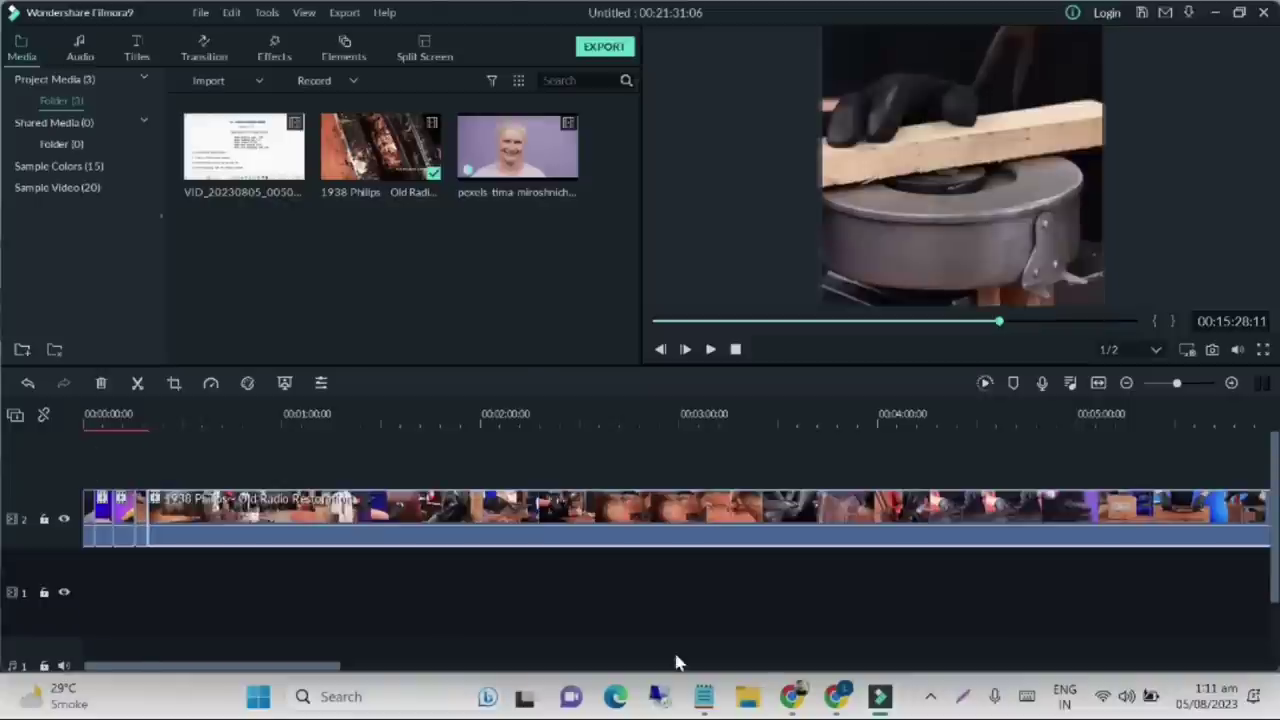
pyautogui.click(1099, 384)
pyautogui.moveTo(937, 588); pyautogui.dragTo(1025, 540)
pyautogui.moveTo(906, 540); pyautogui.dragTo(11, 540)
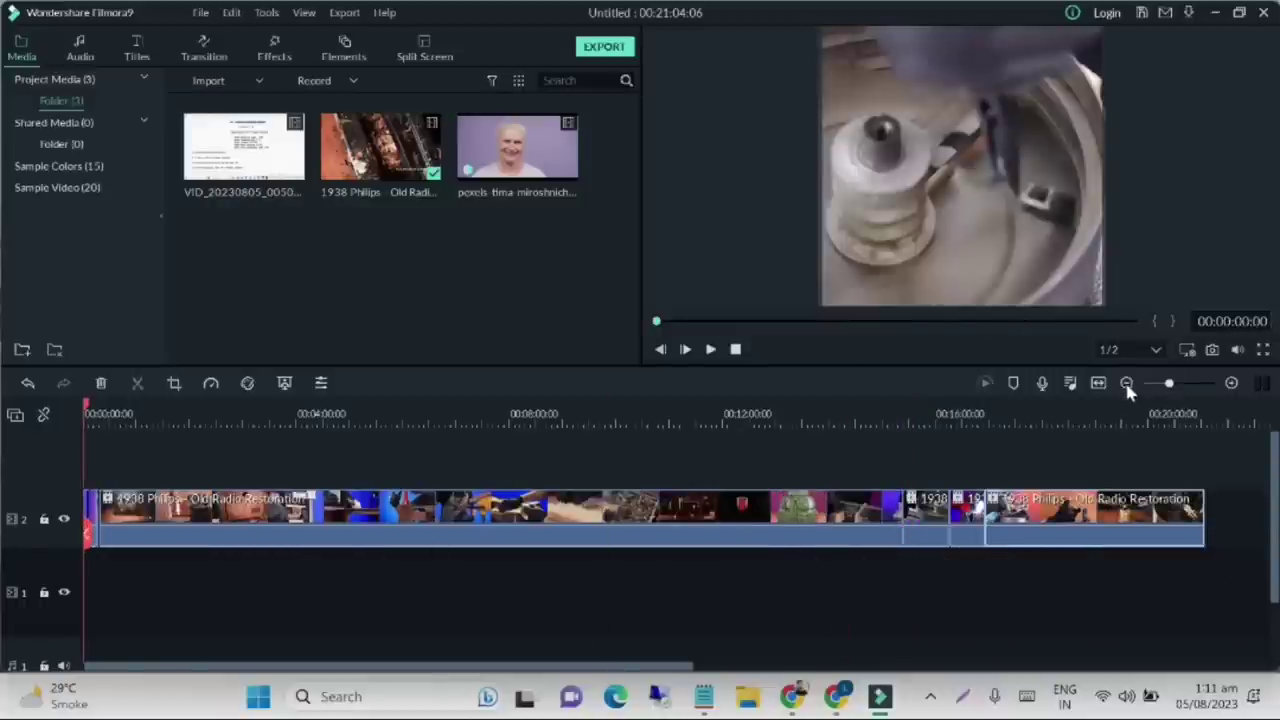
pyautogui.moveTo(1165, 386); pyautogui.dragTo(1194, 386)
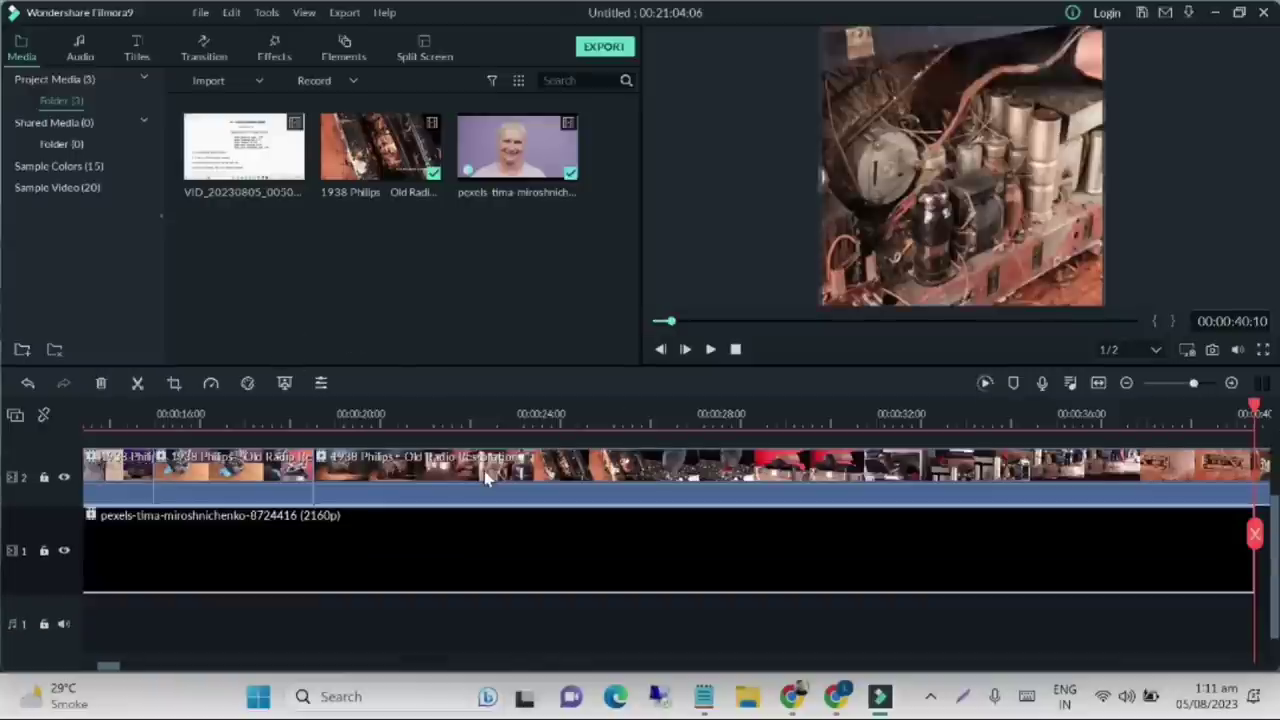
pyautogui.scroll(-1, 486, 466)
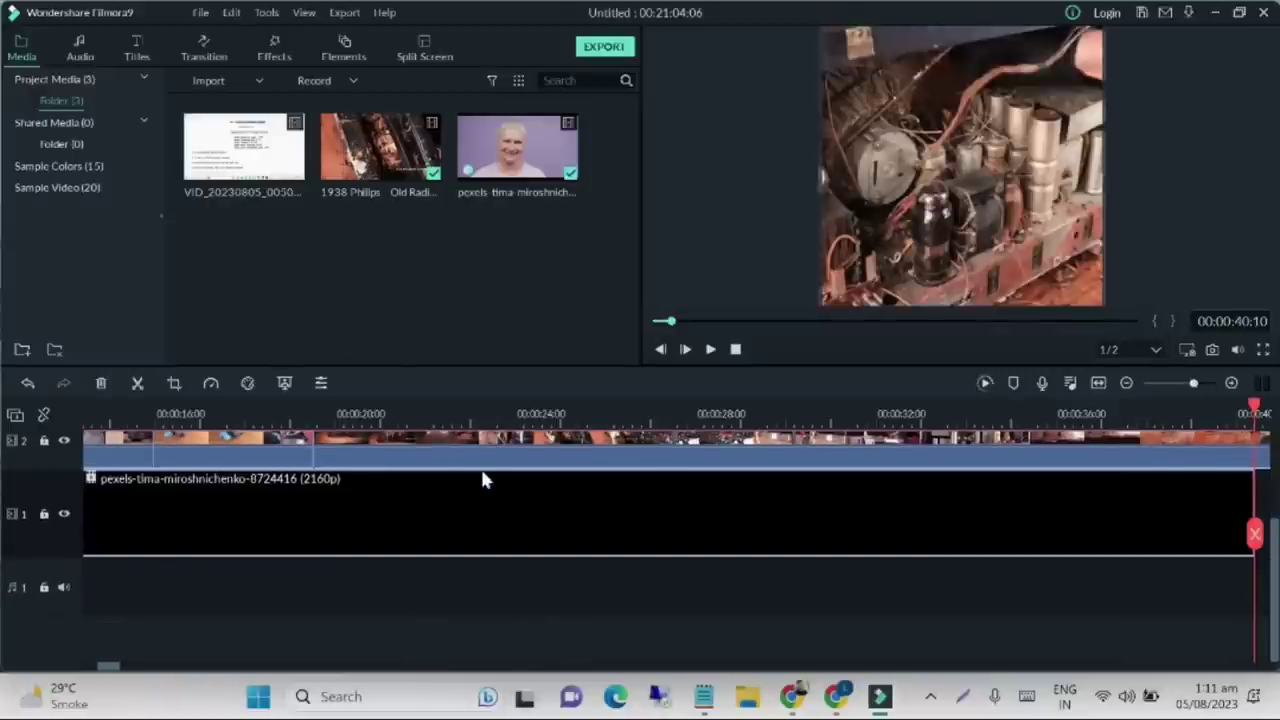
pyautogui.scroll(1, 486, 477)
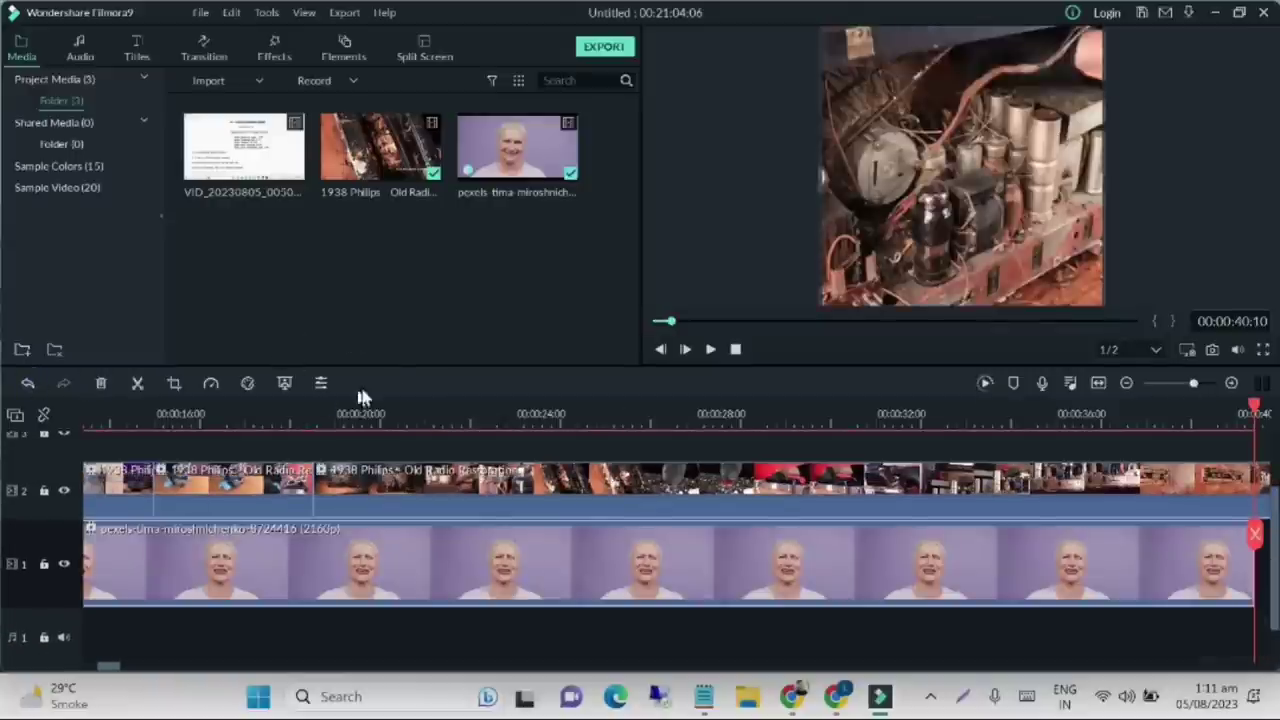
pyautogui.hotkey('ctrl', 'z')
# - Add the Pexels reaction clip to a third video track above the restoration footage and align it with the timeline start
pyautogui.scroll(1, 417, 474)
pyautogui.moveTo(520, 150); pyautogui.dragTo(90, 520)
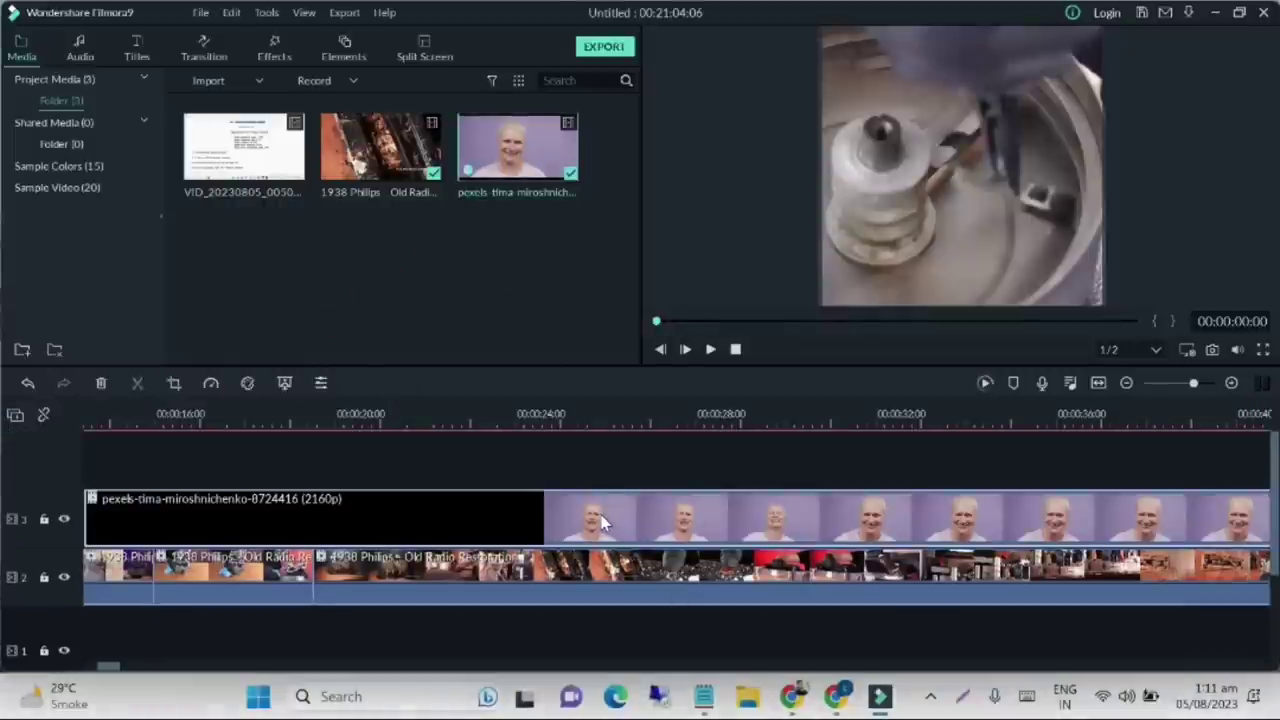
pyautogui.click(580, 648)
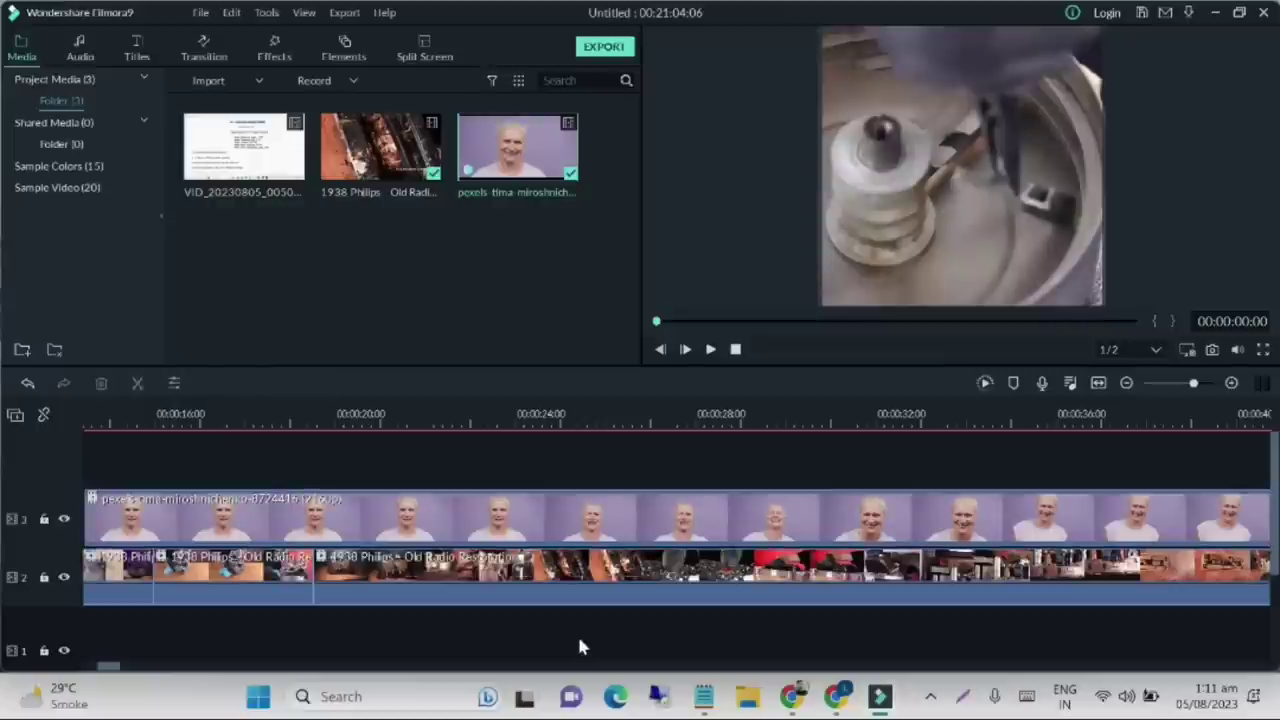
pyautogui.click(925, 515)
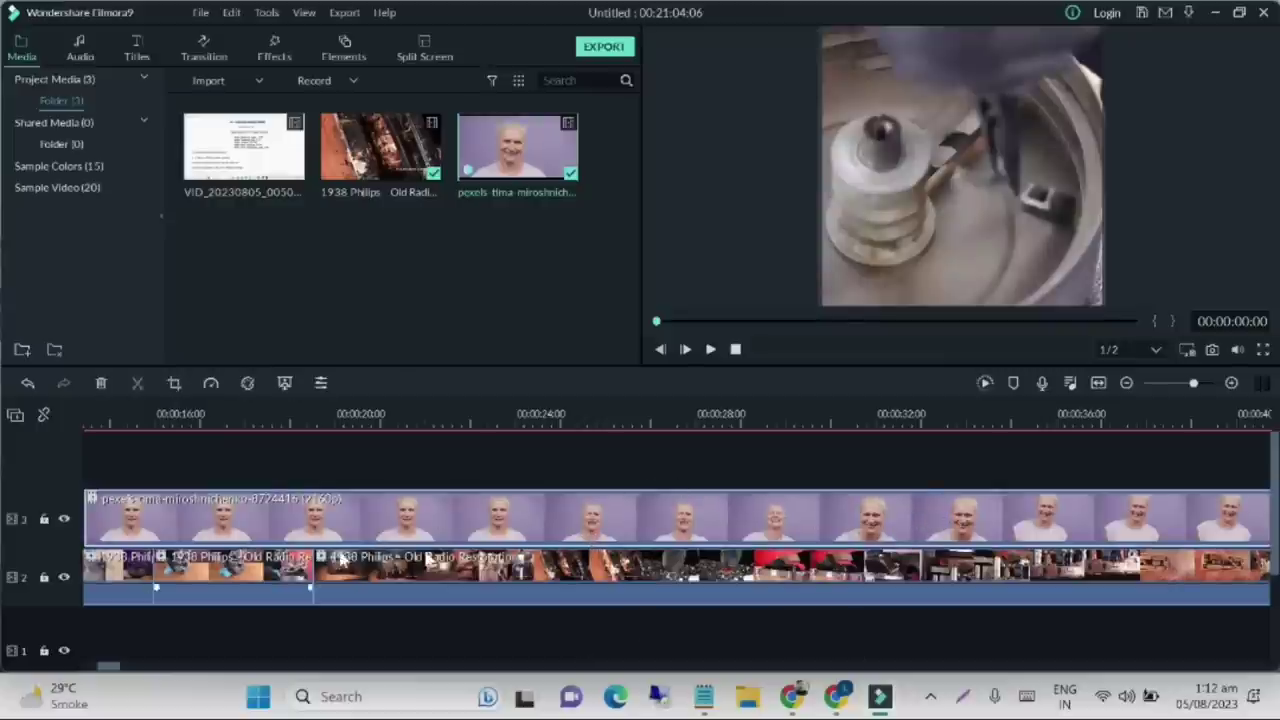
pyautogui.click(659, 321)
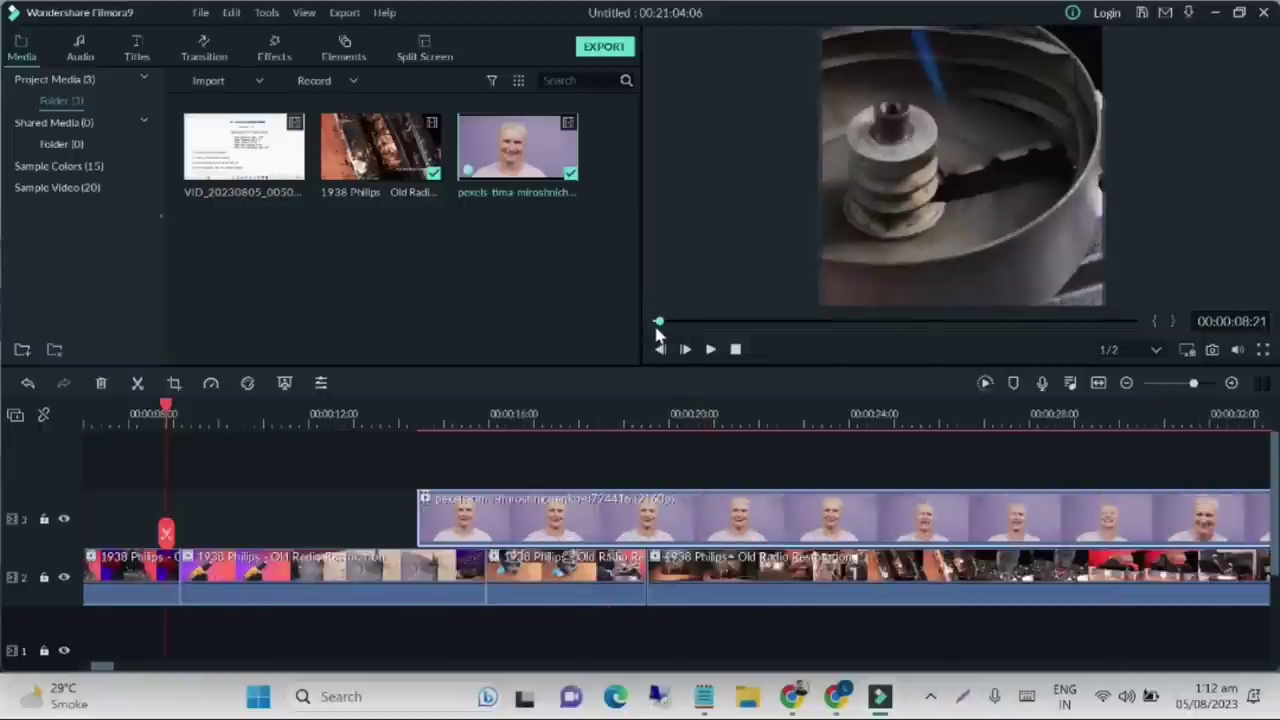
pyautogui.click(658, 333)
pyautogui.moveTo(790, 520); pyautogui.dragTo(70, 500)
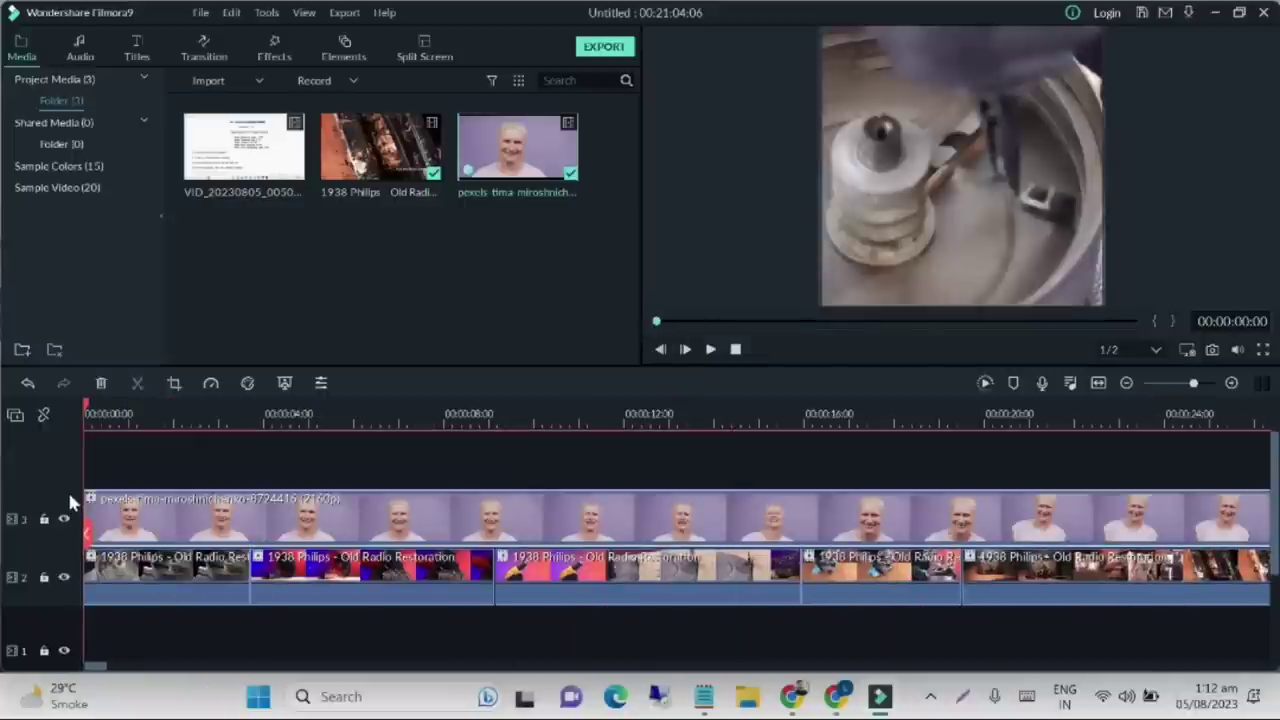
# - Crop the Pexels reaction clip around the woman with a Custom ratio, full height, to 2517 x 2160
pyautogui.click(978, 188)
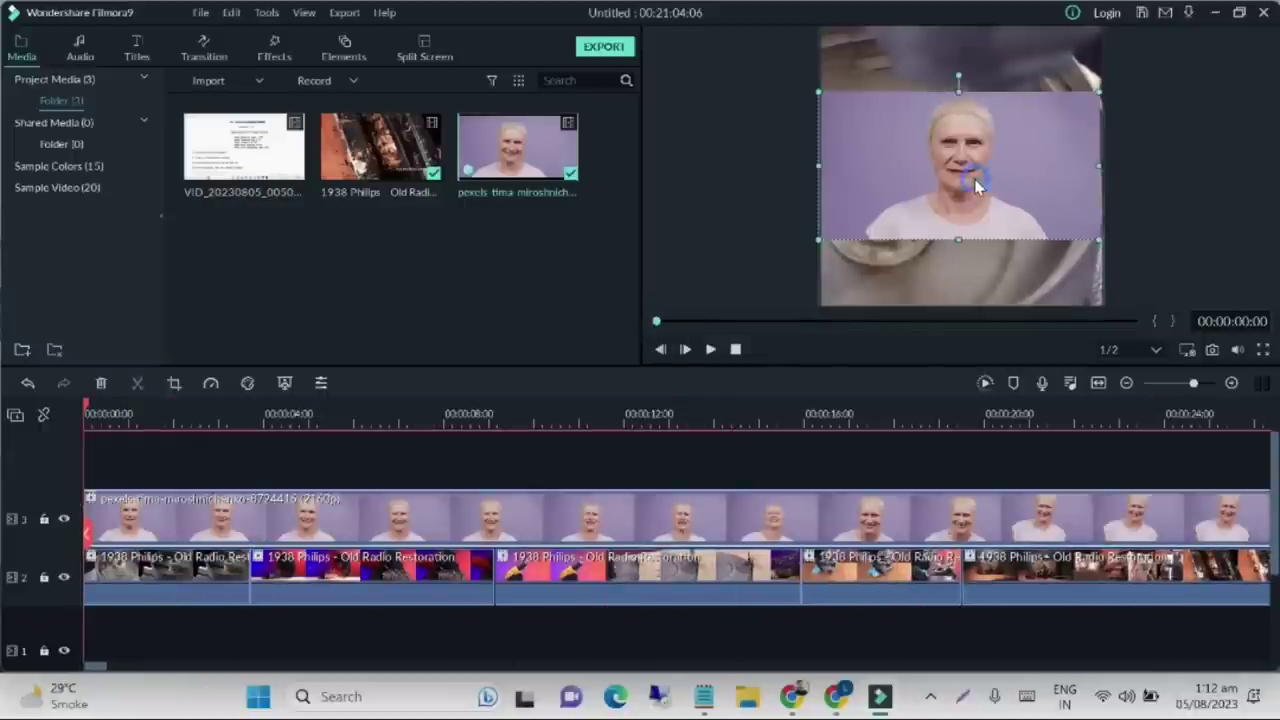
pyautogui.rightClick(568, 519)
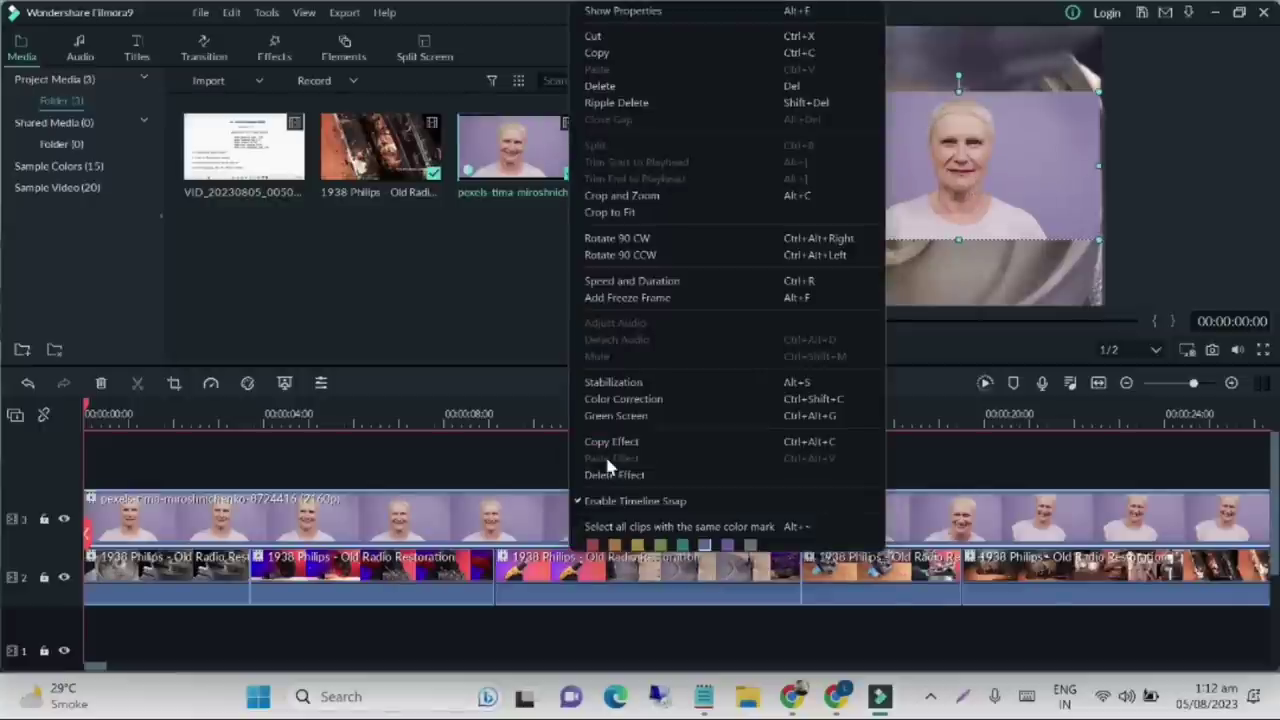
pyautogui.click(626, 198)
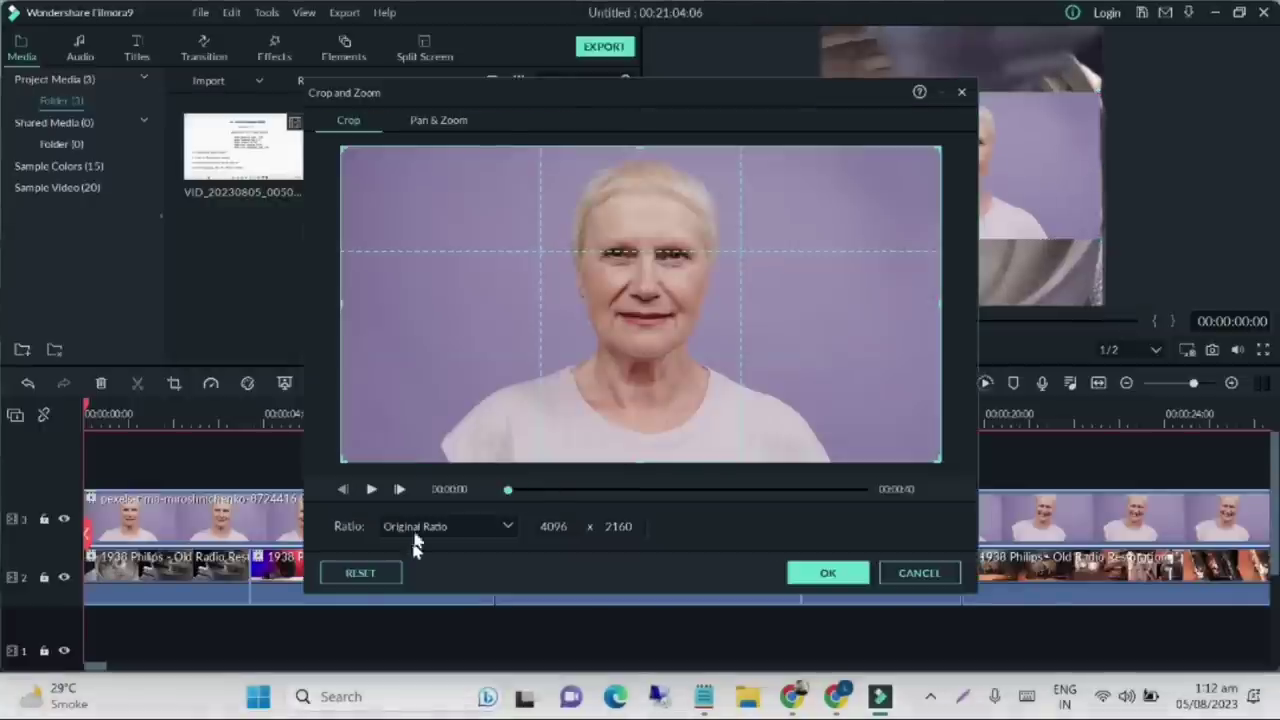
pyautogui.moveTo(357, 306); pyautogui.dragTo(408, 324)
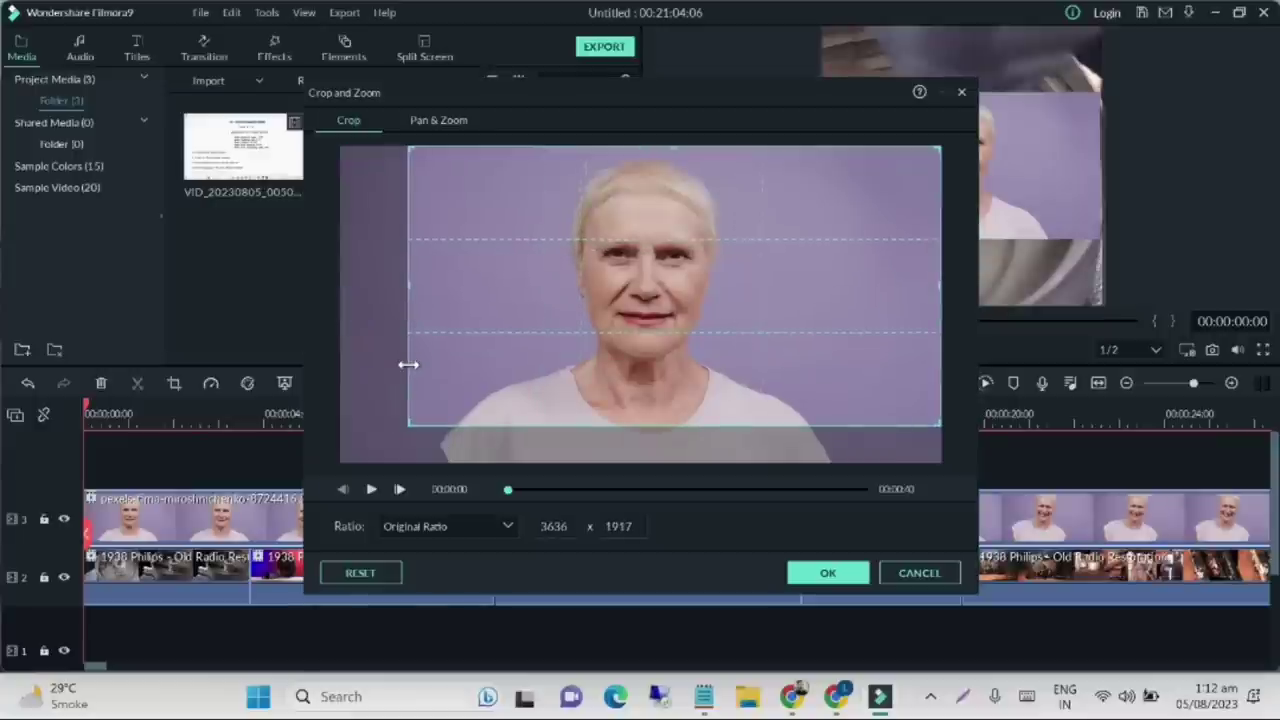
pyautogui.click(474, 525)
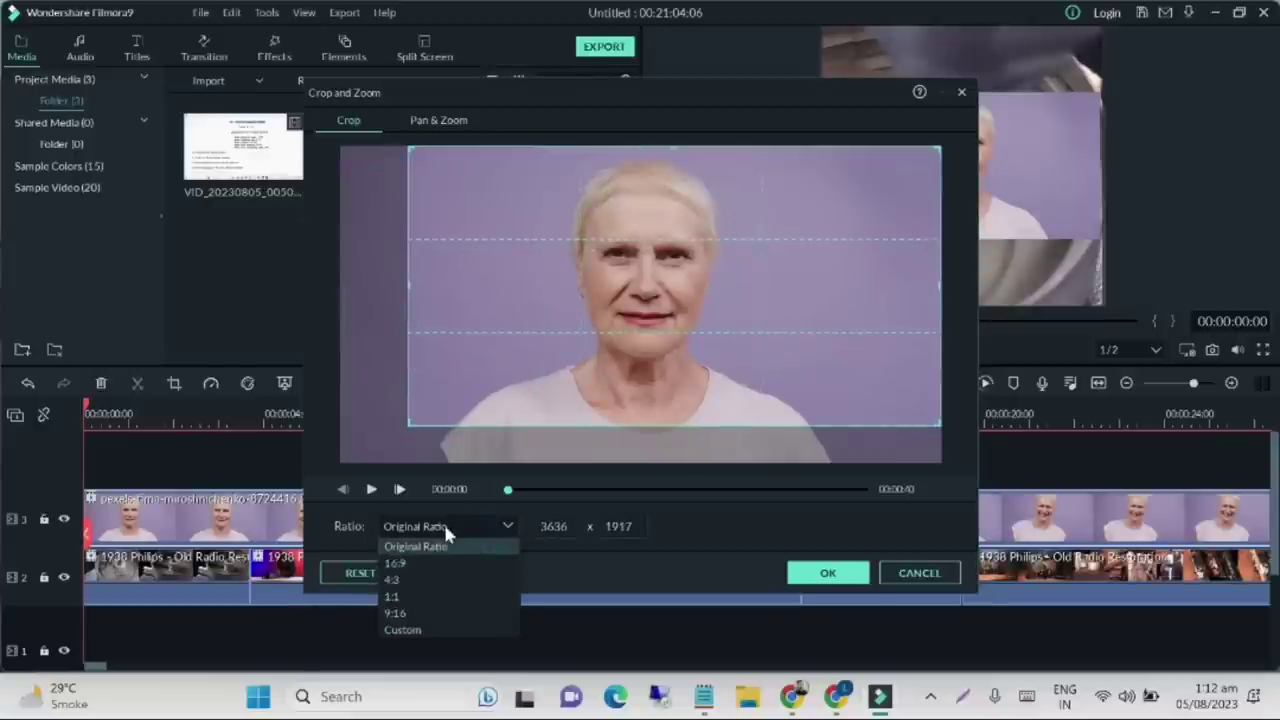
pyautogui.click(400, 630)
pyautogui.moveTo(652, 326); pyautogui.dragTo(616, 362)
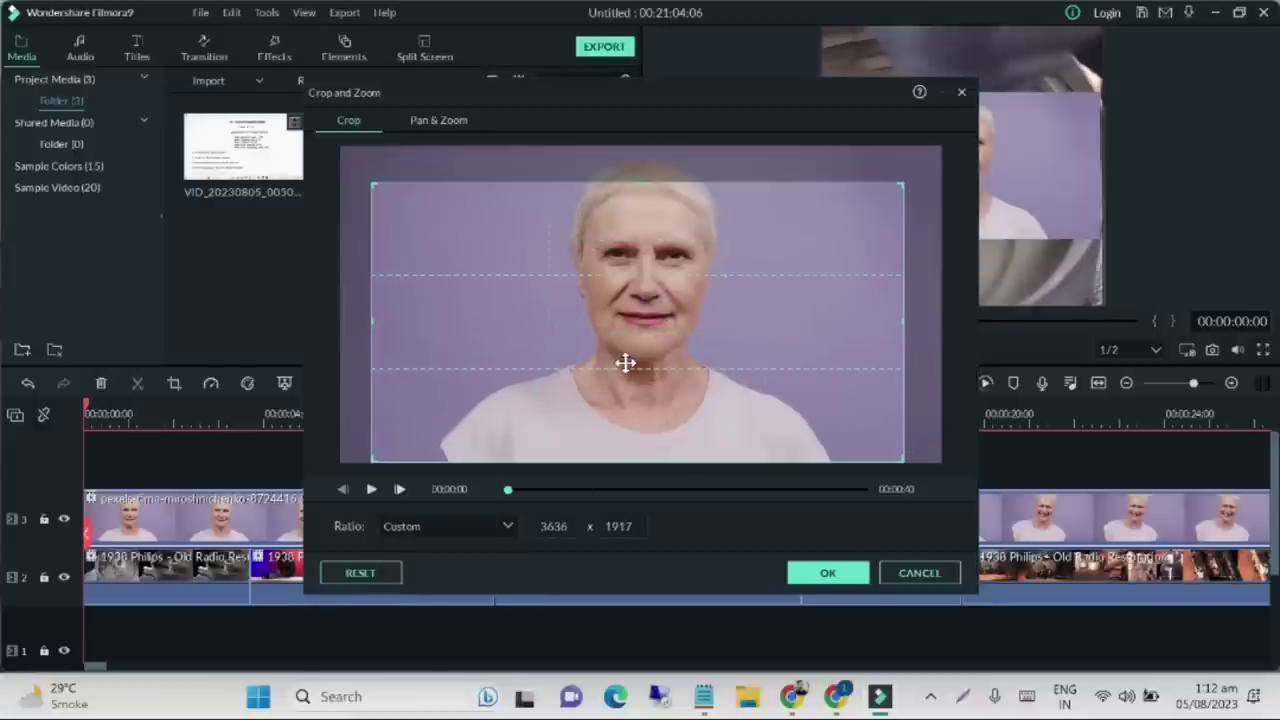
pyautogui.moveTo(634, 185); pyautogui.dragTo(645, 140)
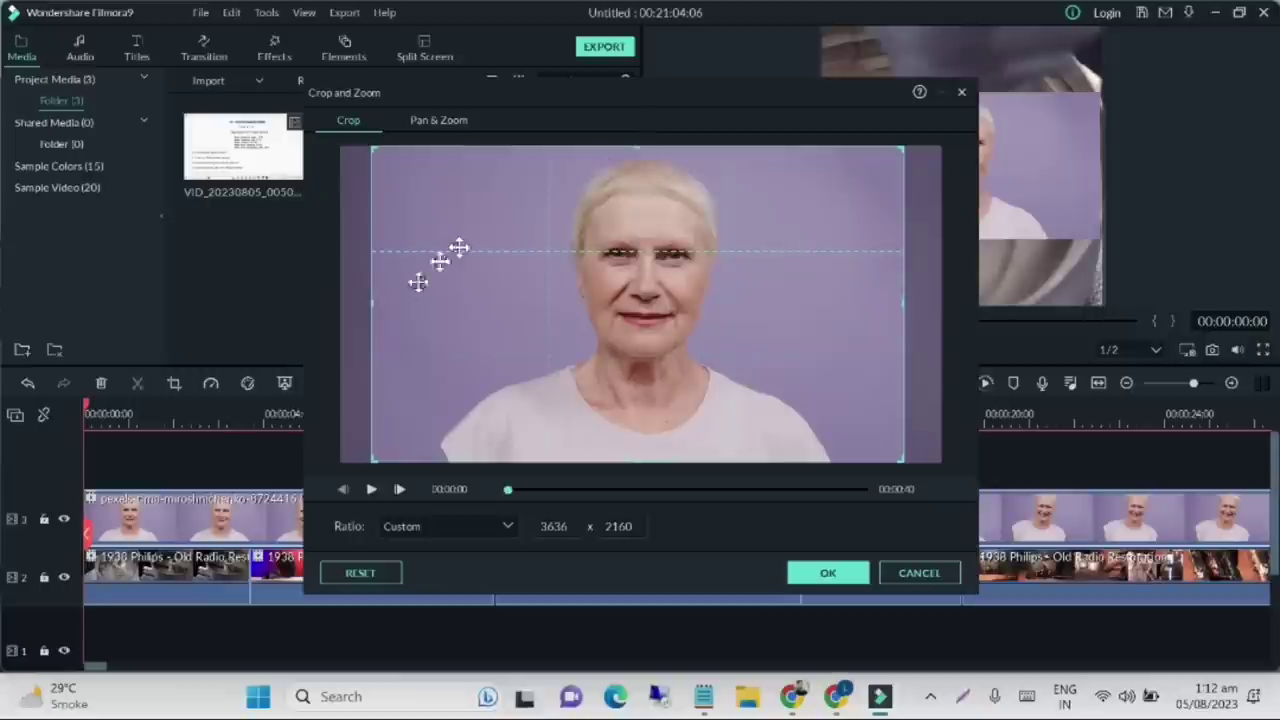
pyautogui.moveTo(393, 302); pyautogui.dragTo(443, 309)
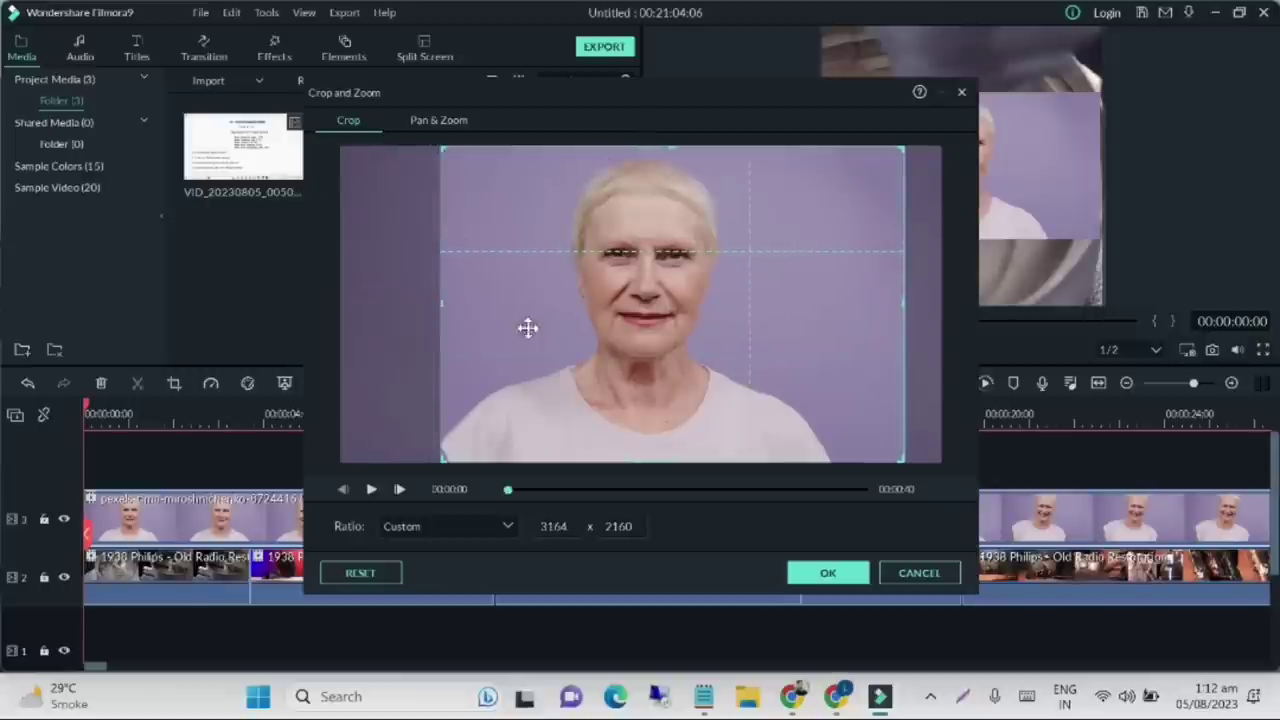
pyautogui.moveTo(906, 312); pyautogui.dragTo(808, 305)
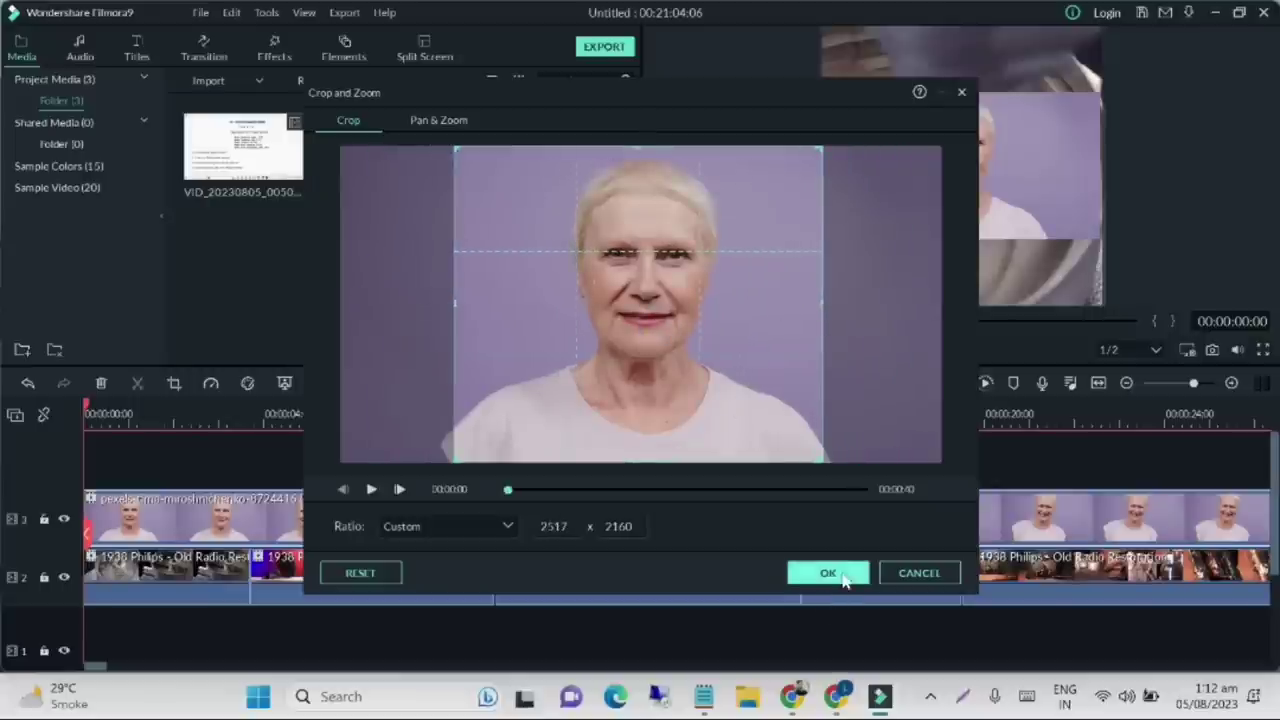
pyautogui.click(830, 570)
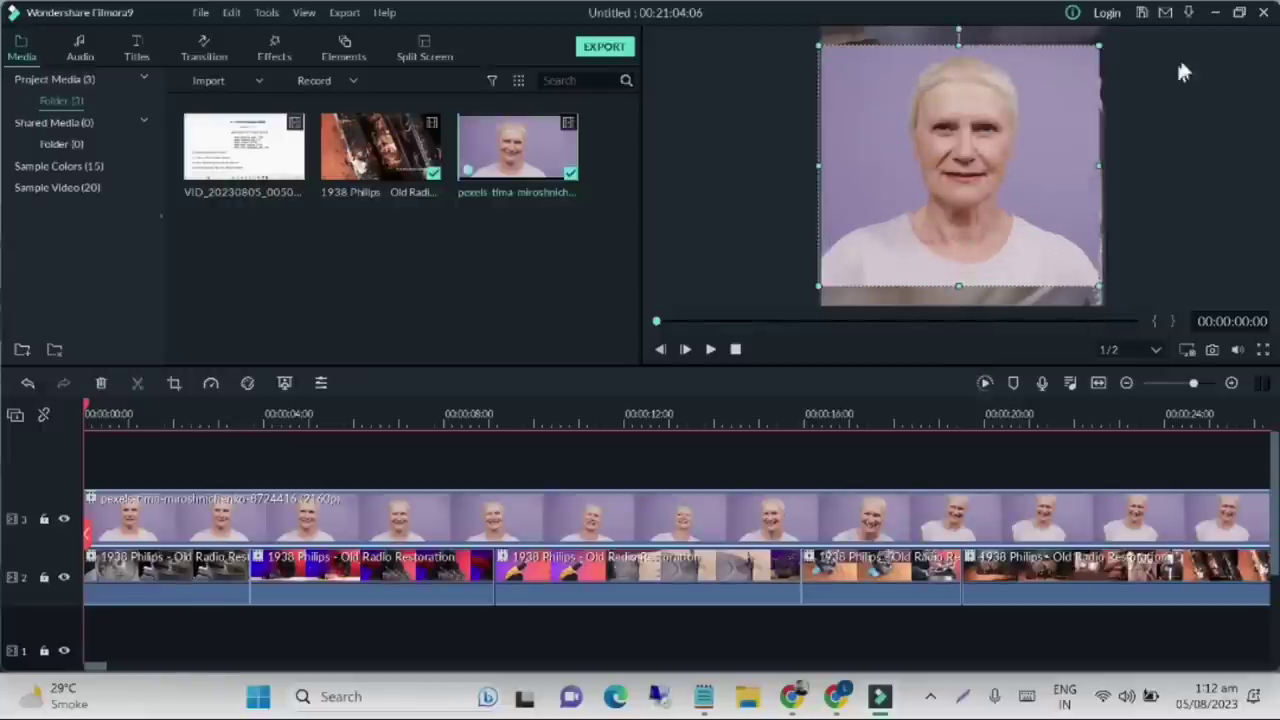
# - Shrink the reaction clip into the lower-left corner of the video frame and play back the opening to check it
pyautogui.moveTo(1104, 42); pyautogui.dragTo(876, 242)
pyautogui.click(756, 238)
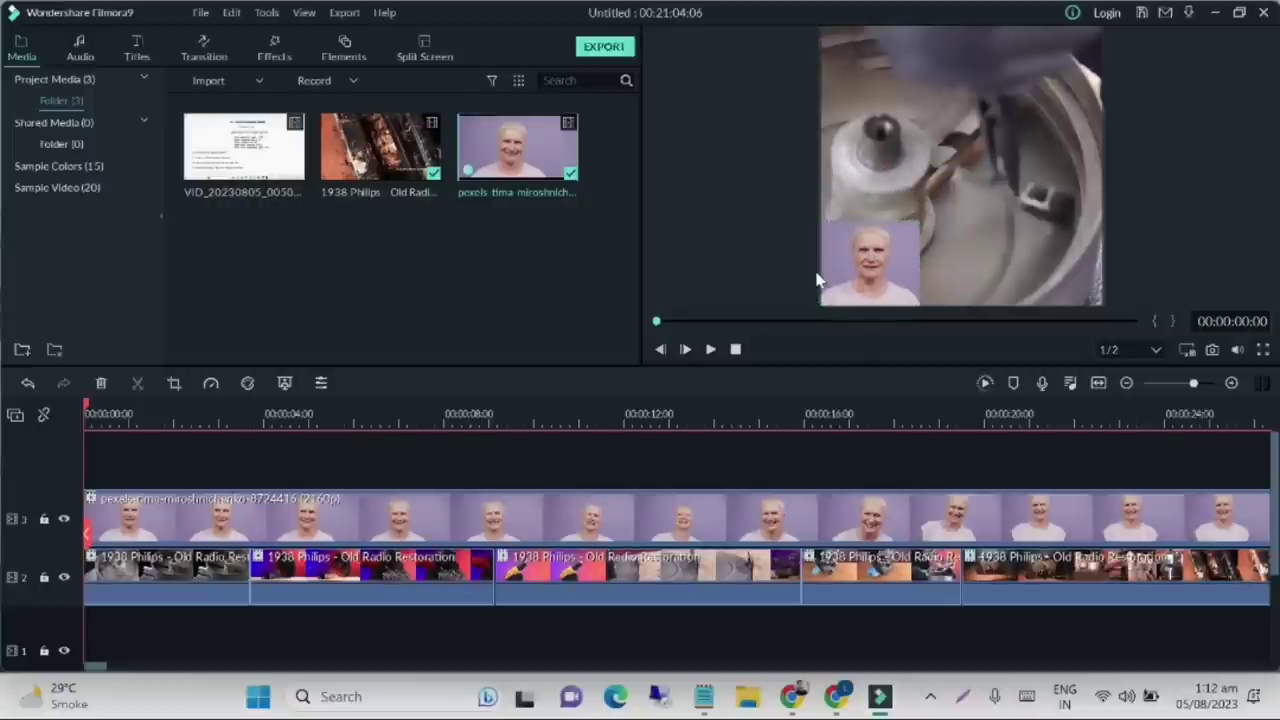
pyautogui.click(708, 350)
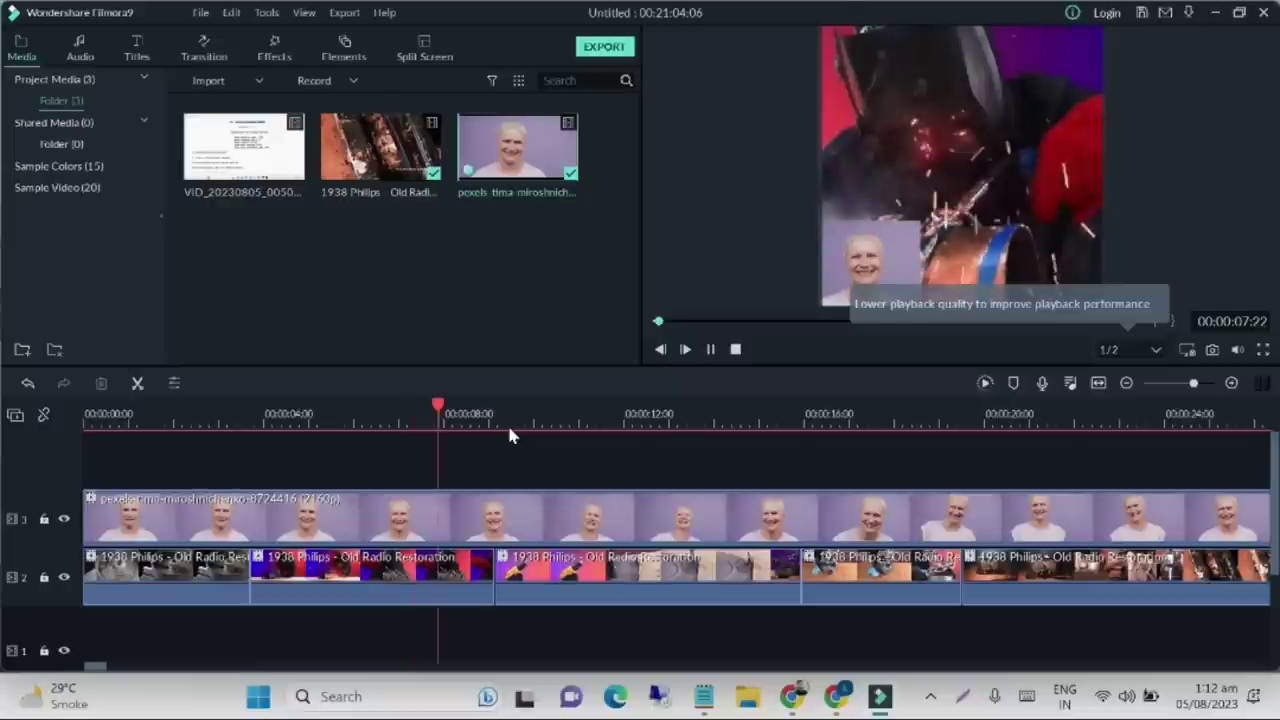
pyautogui.click(710, 349)
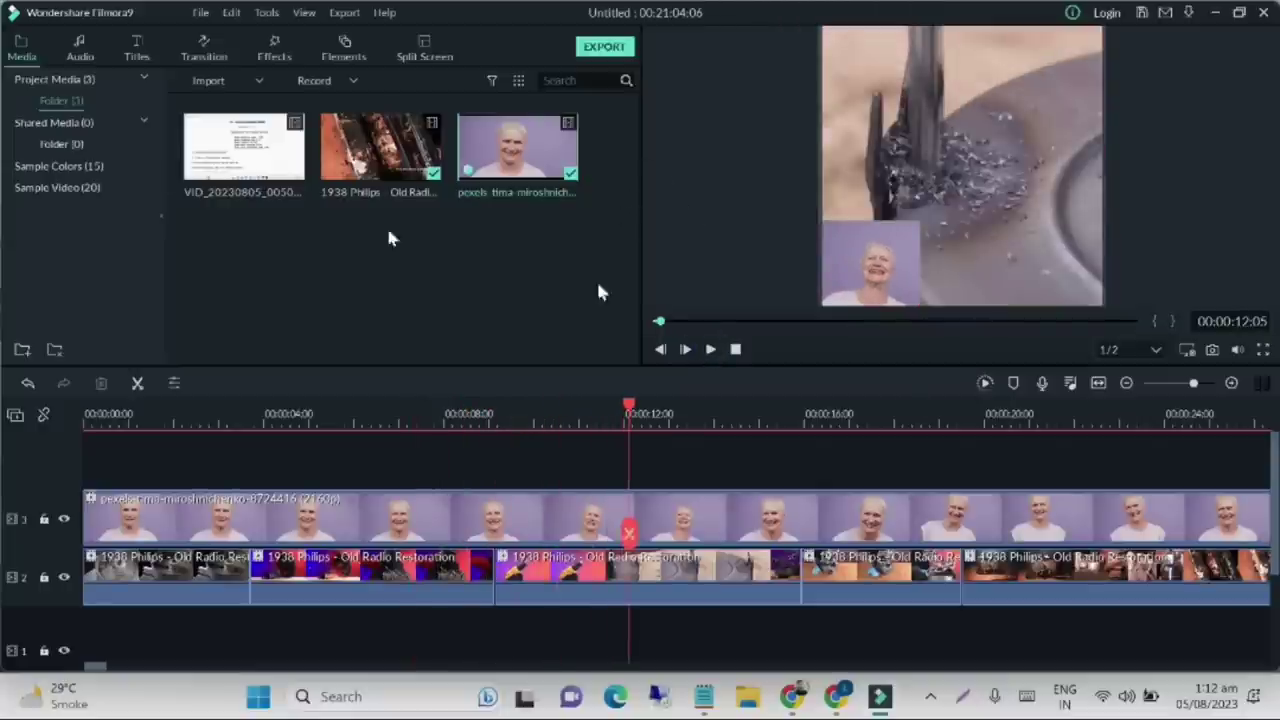
# - Set the speed of the first short restoration section to 2, keeping Ripple Edit enabled
pyautogui.rightClick(120, 558)
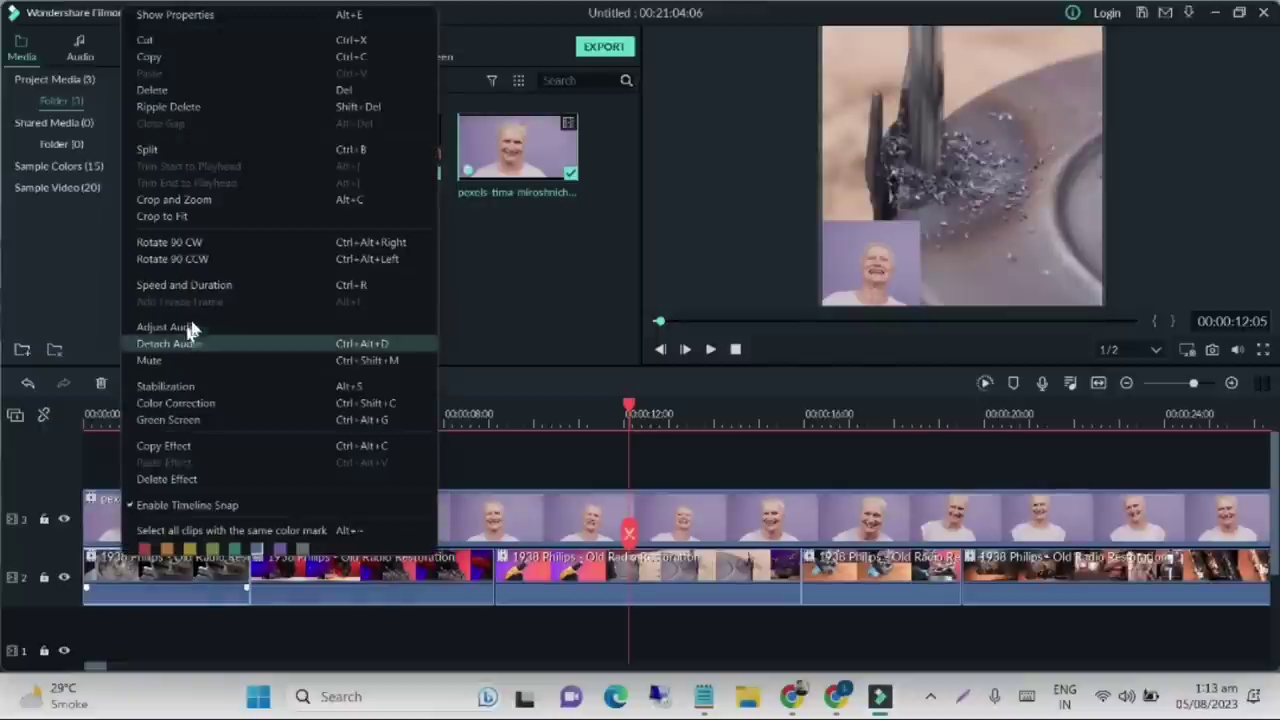
pyautogui.click(204, 285)
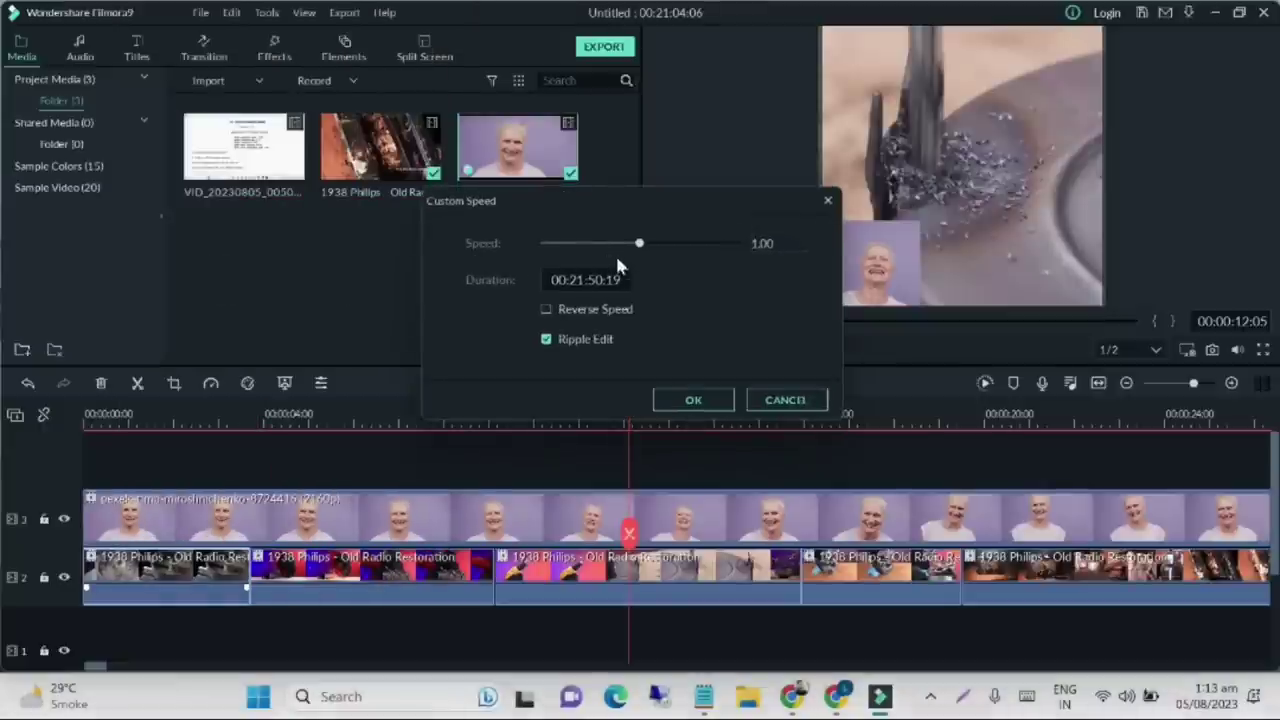
pyautogui.click(762, 243)
pyautogui.write('2')
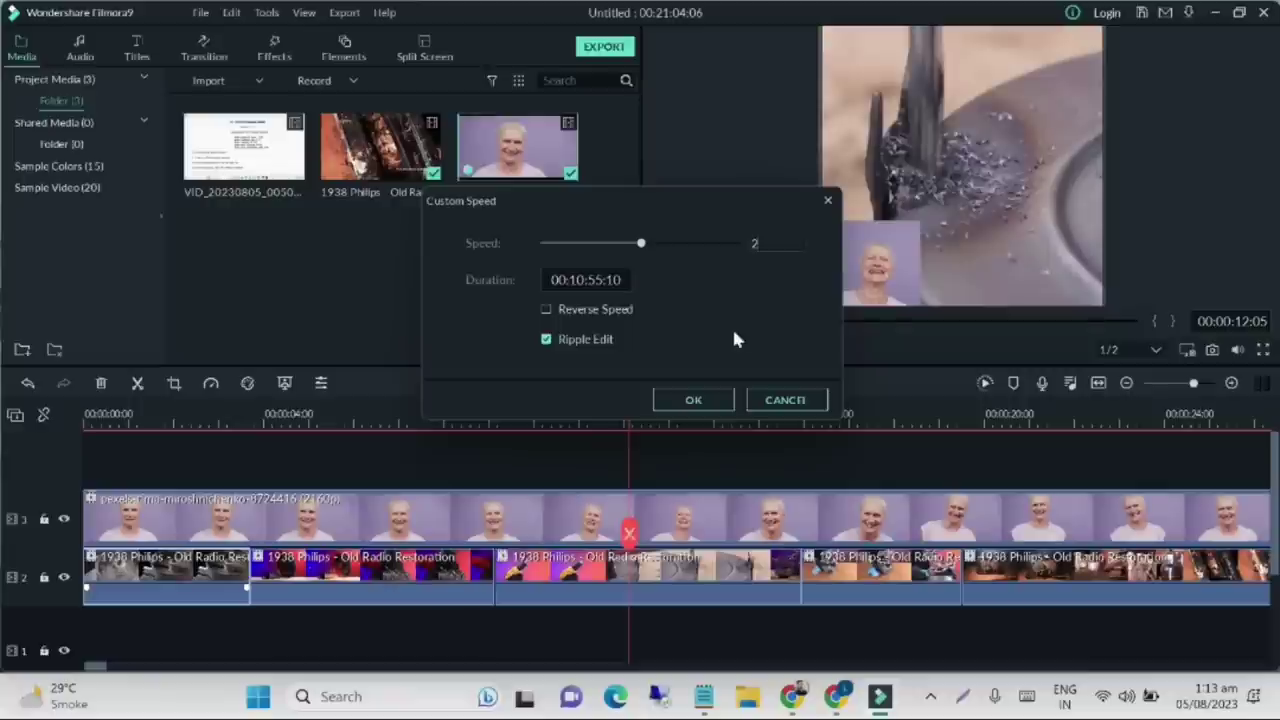
pyautogui.click(714, 400)
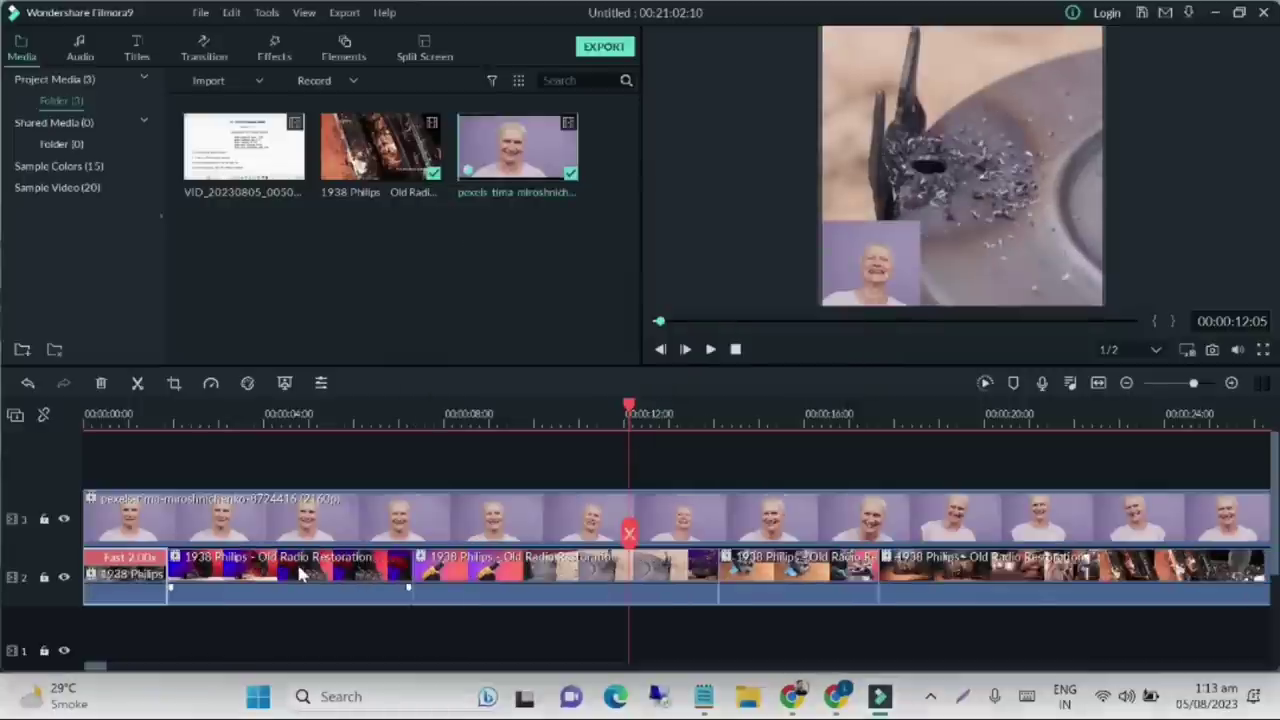
# - Set the speed of the second restoration section to 2, keeping Ripple Edit enabled
pyautogui.rightClick(296, 561)
pyautogui.click(378, 293)
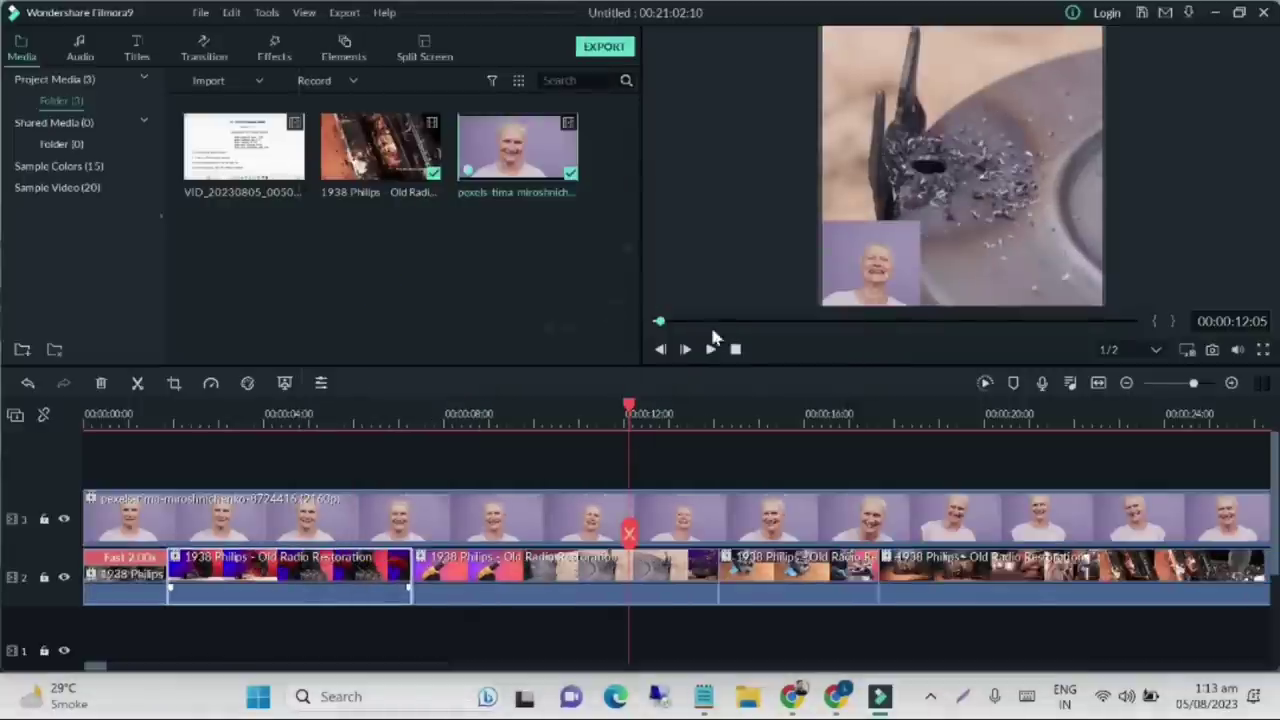
pyautogui.write('2')
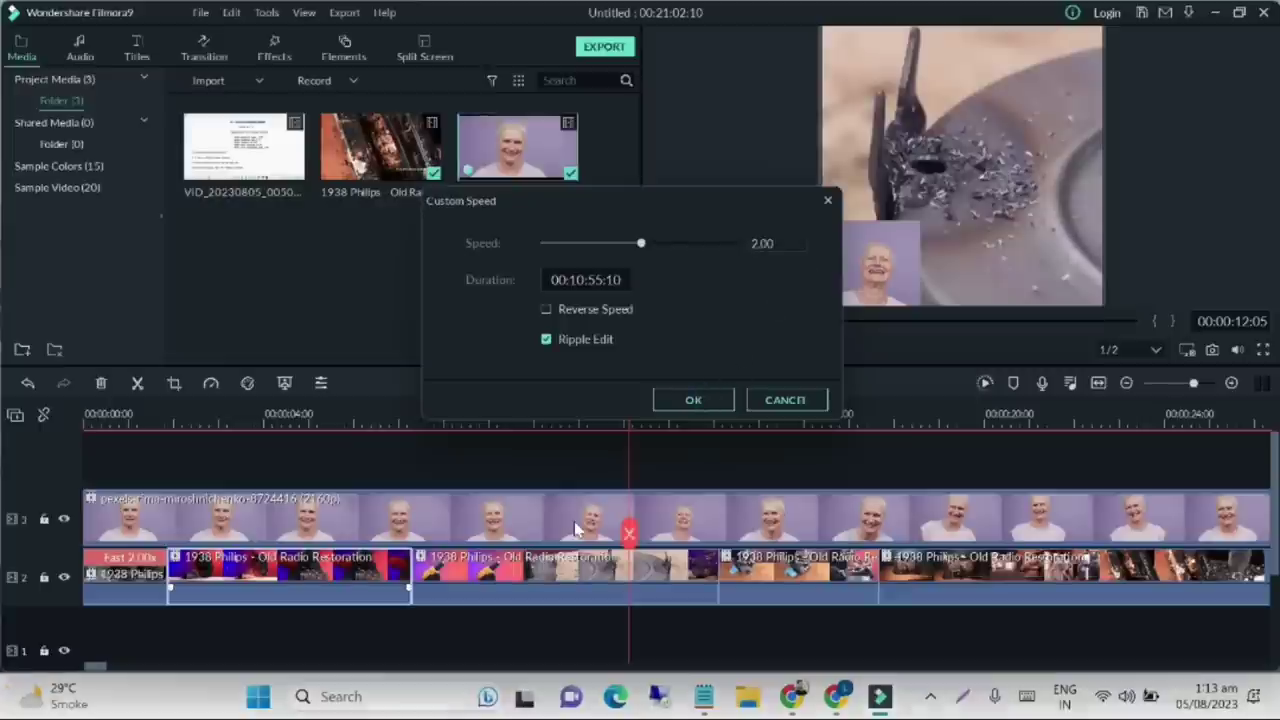
pyautogui.click(693, 399)
# - Set the speed of the third restoration section to 2 with Ripple Edit enabled
pyautogui.rightClick(452, 565)
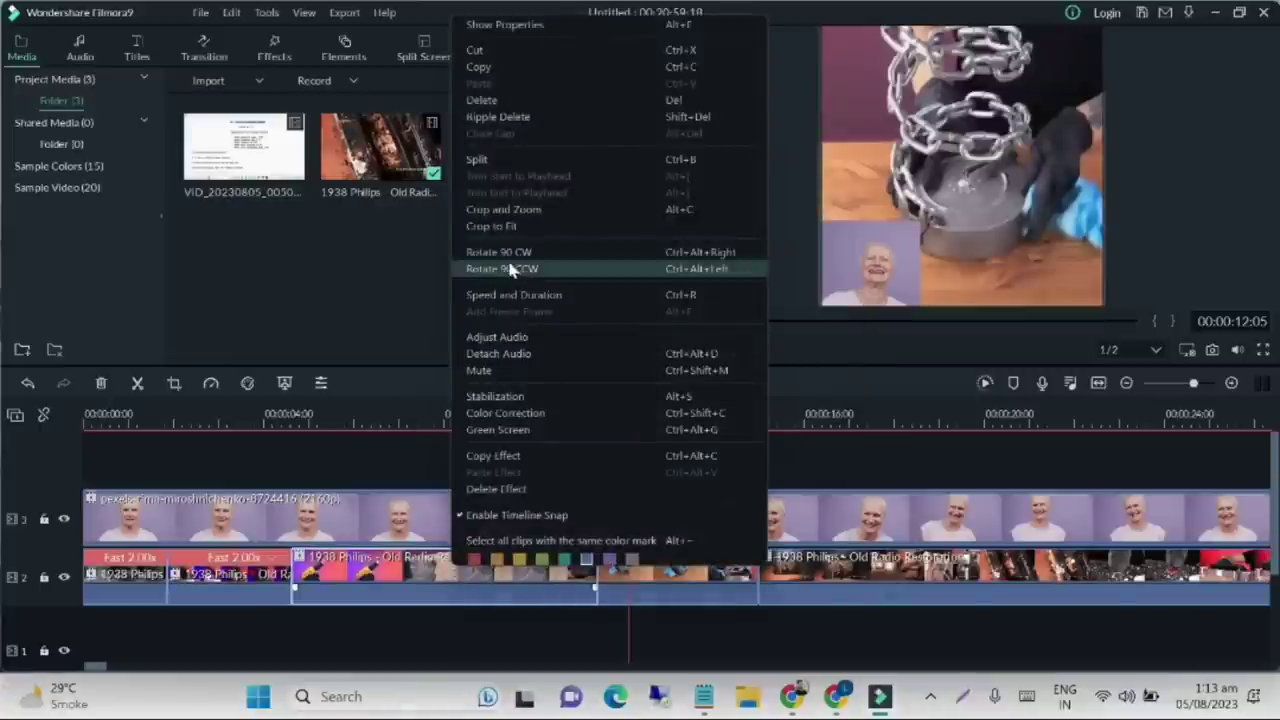
pyautogui.click(514, 294)
pyautogui.moveTo(790, 243); pyautogui.dragTo(785, 242)
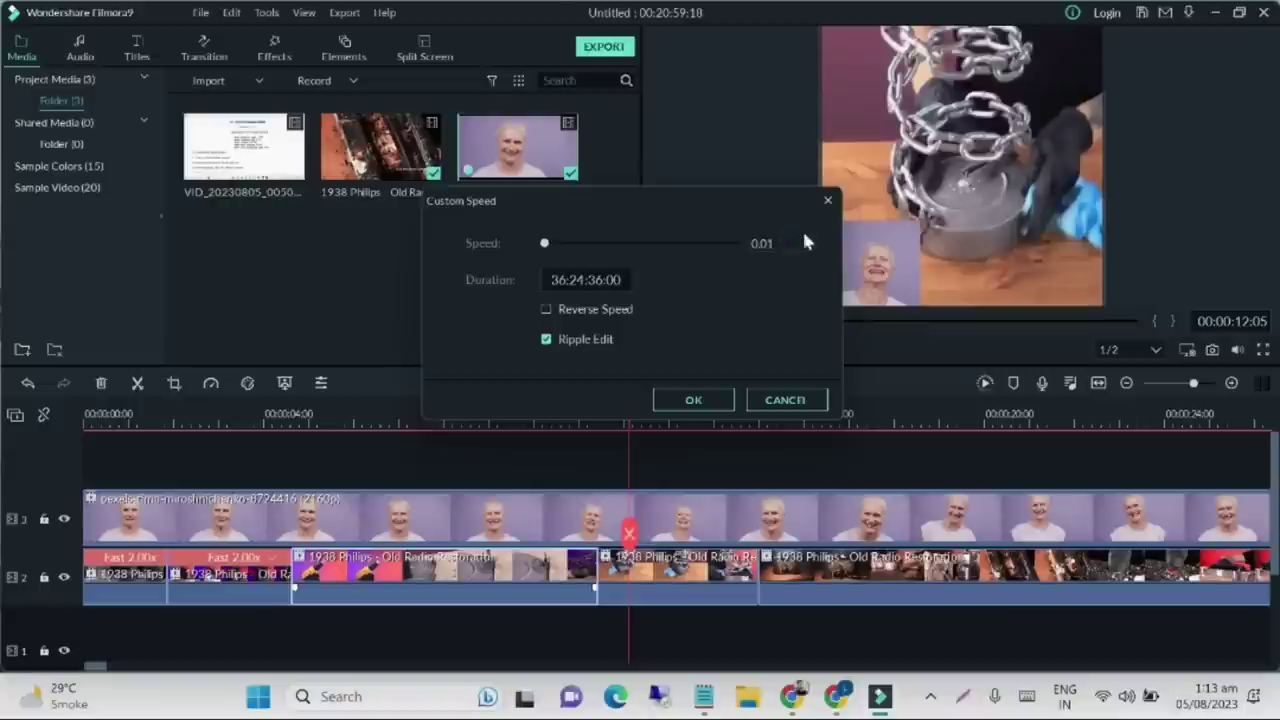
pyautogui.write('2')
pyautogui.click(700, 400)
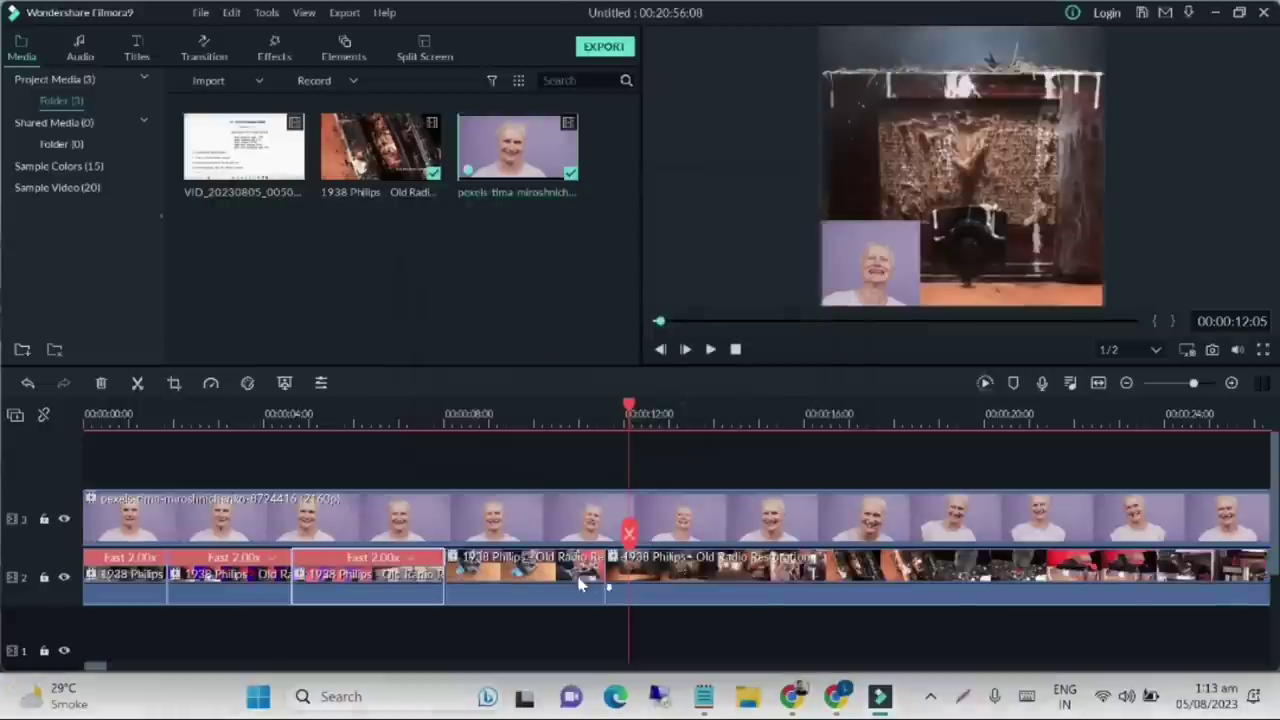
# - Set the speed of the fourth restoration section, just before the long one, to 2 with Ripple Edit enabled
pyautogui.rightClick(589, 584)
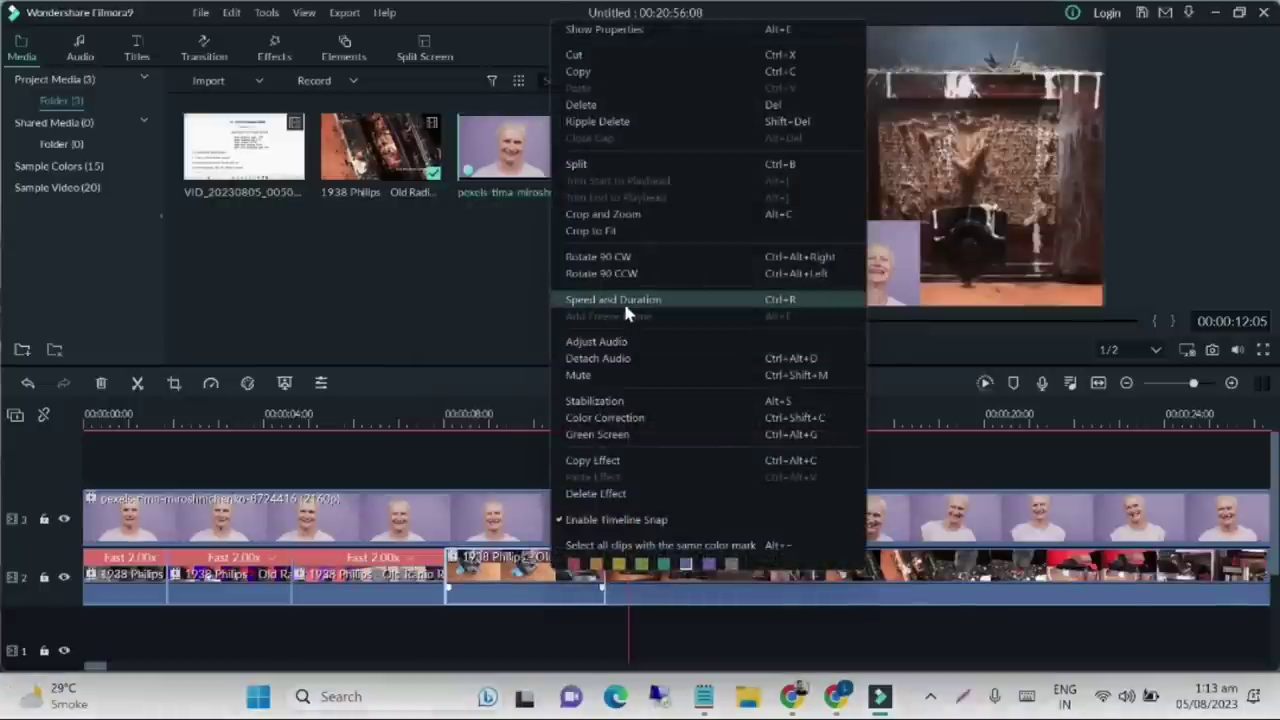
pyautogui.click(625, 302)
pyautogui.click(780, 243)
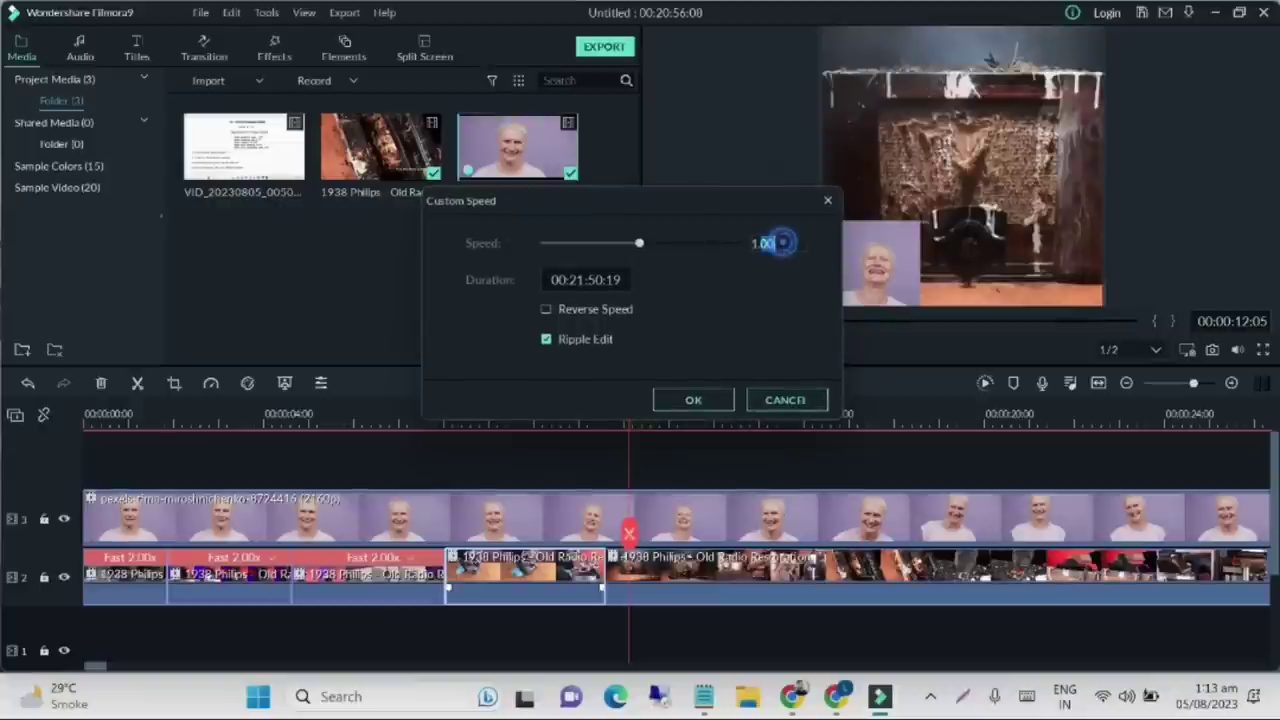
pyautogui.write('2')
pyautogui.click(694, 402)
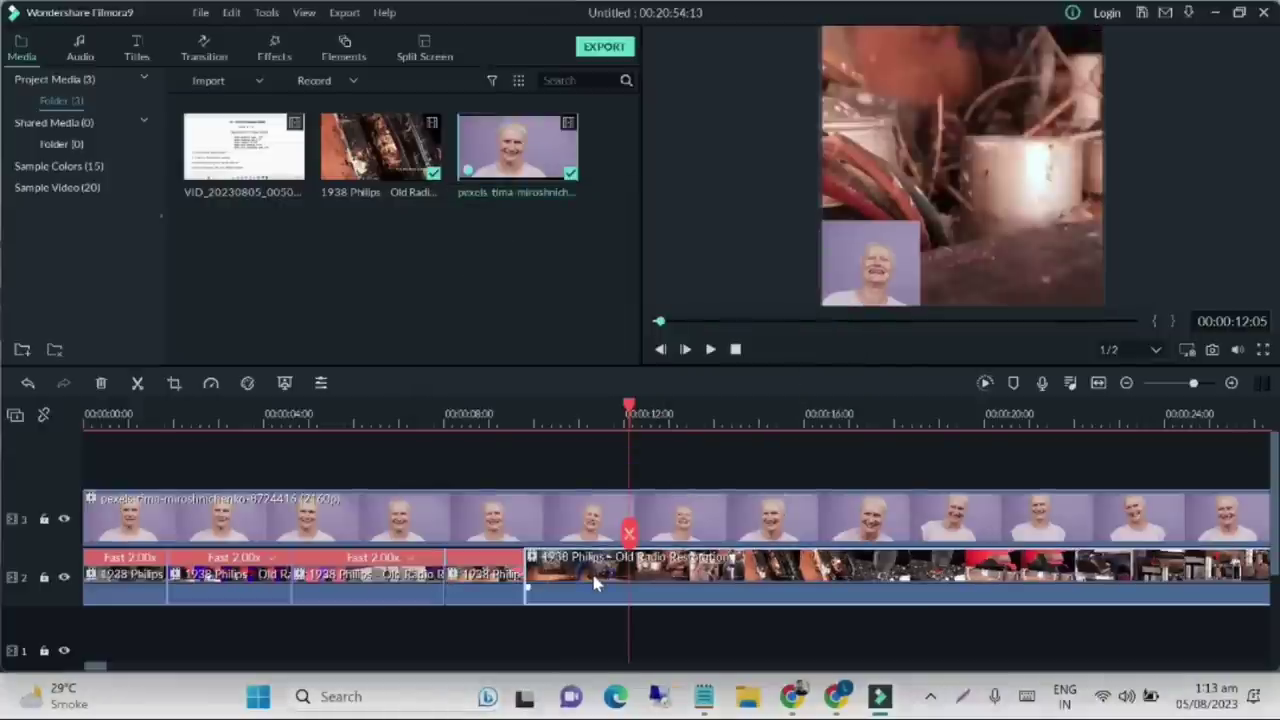
# - Set the speed of the long fifth restoration section to 1.4, keeping Ripple Edit enabled
pyautogui.rightClick(591, 570)
pyautogui.click(670, 306)
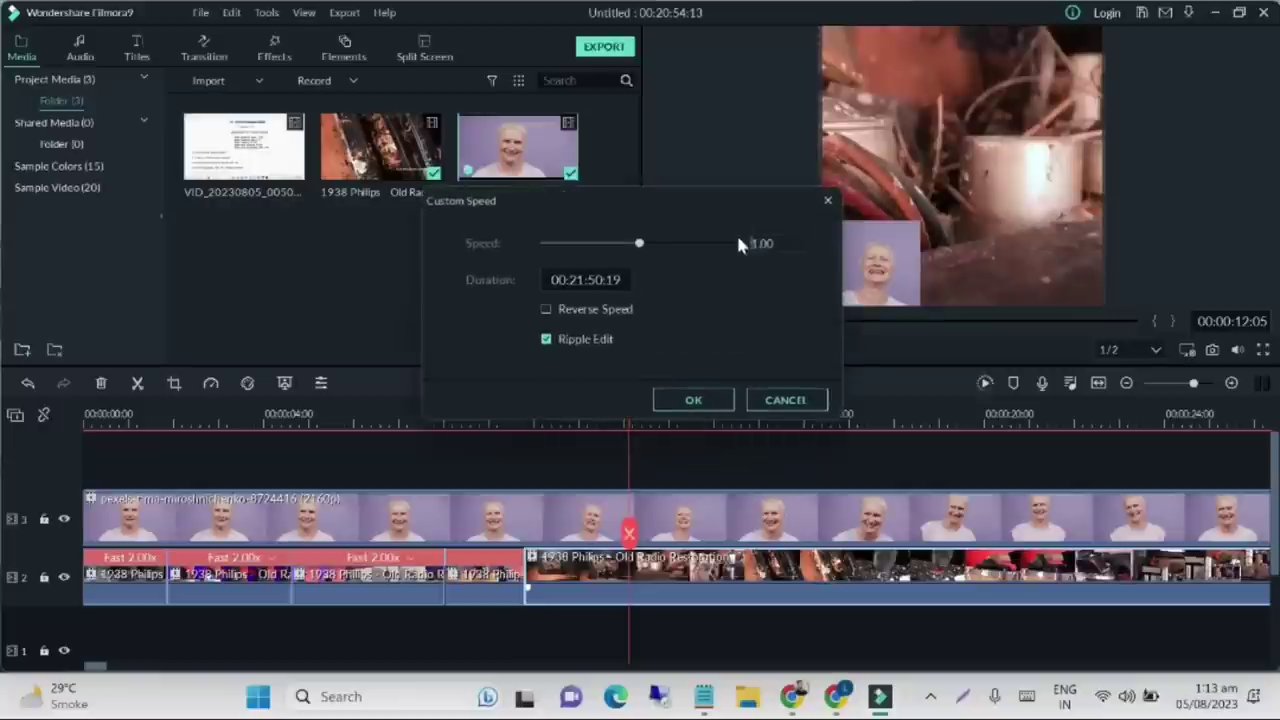
pyautogui.click(790, 242)
pyautogui.write('1.3')
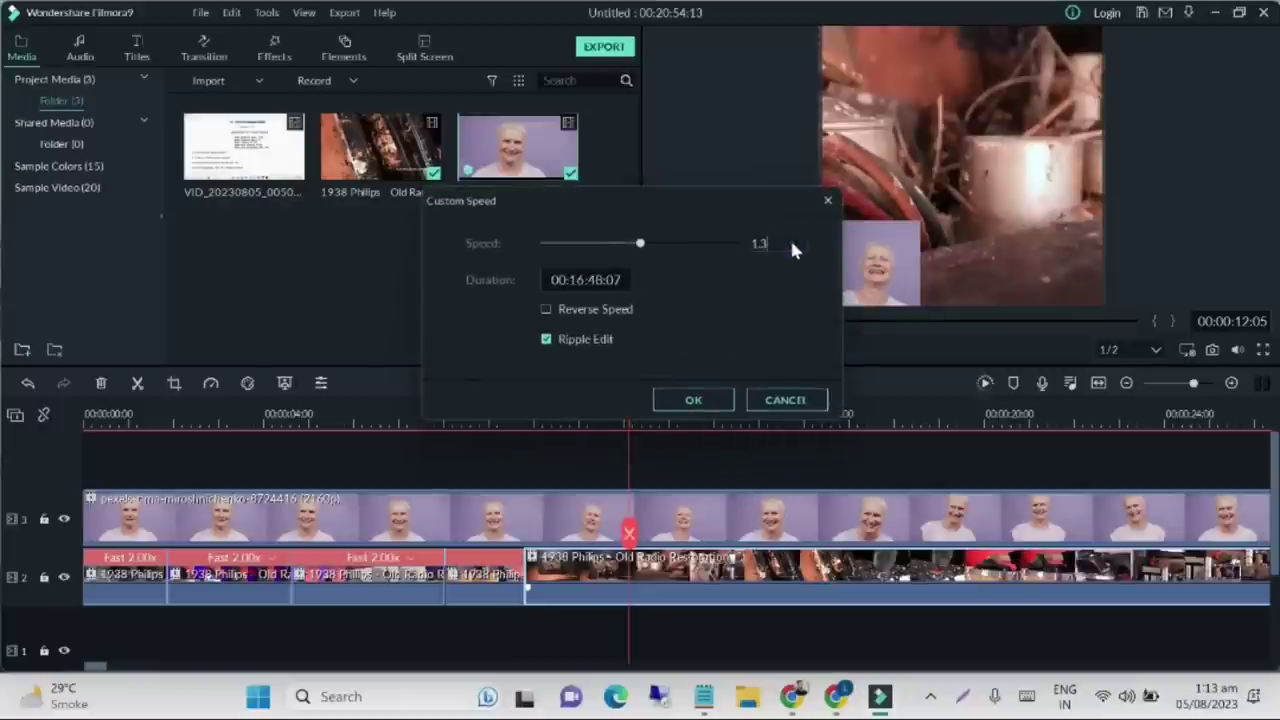
pyautogui.write('4')
pyautogui.press('BackSpace')
pyautogui.press('BackSpace')
pyautogui.write('4')
pyautogui.click(693, 402)
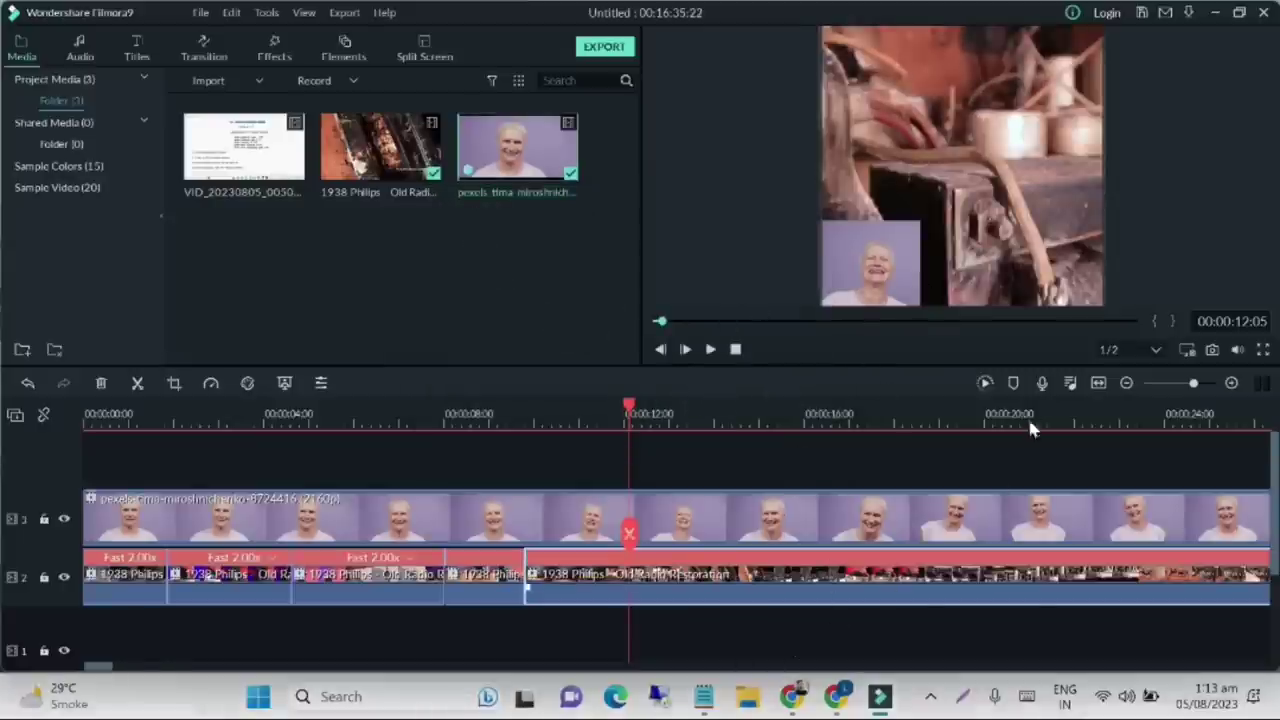
# - Fit the whole project in the timeline and lock video track 2 holding the restoration footage
pyautogui.moveTo(1197, 388); pyautogui.dragTo(1166, 387)
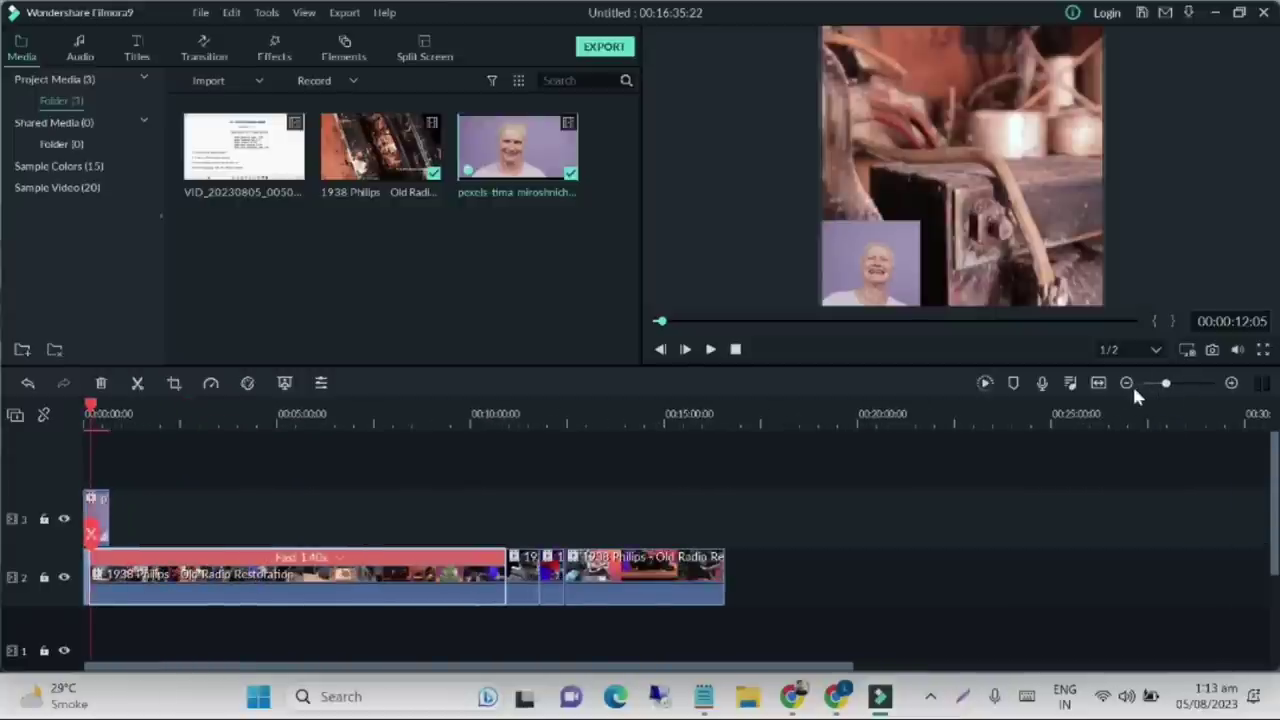
pyautogui.click(1100, 389)
pyautogui.click(815, 500)
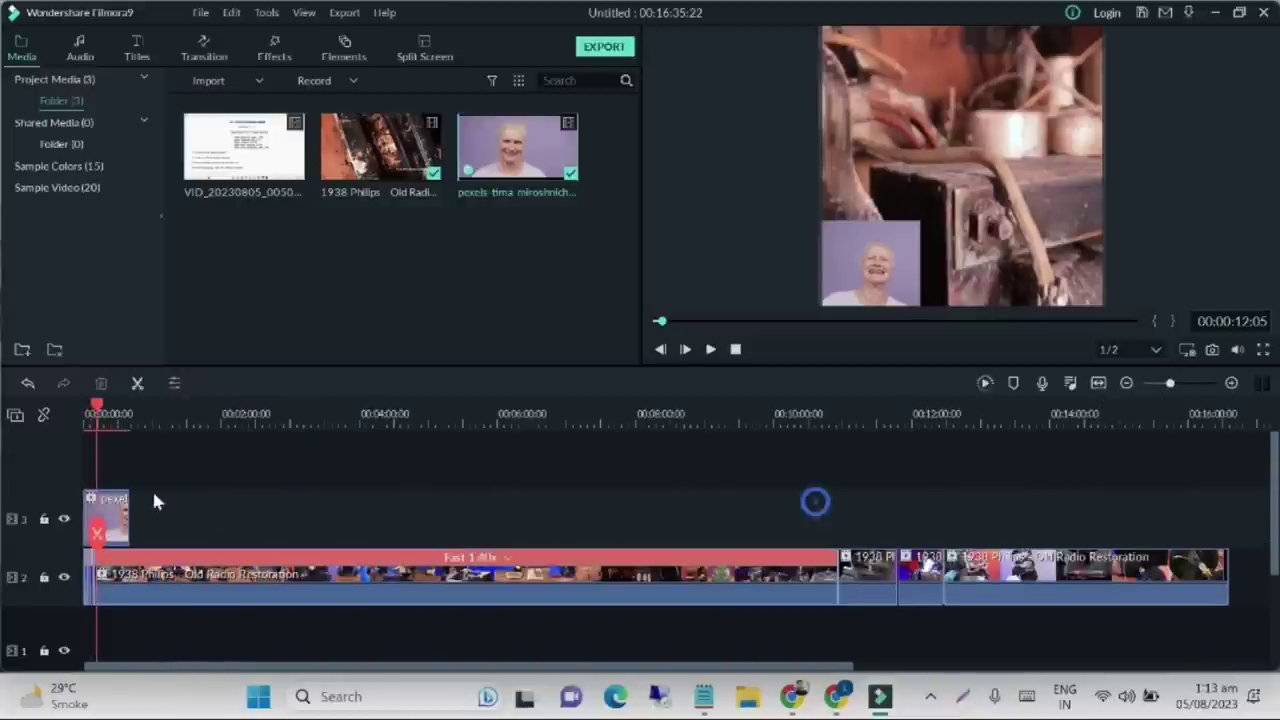
pyautogui.click(115, 516)
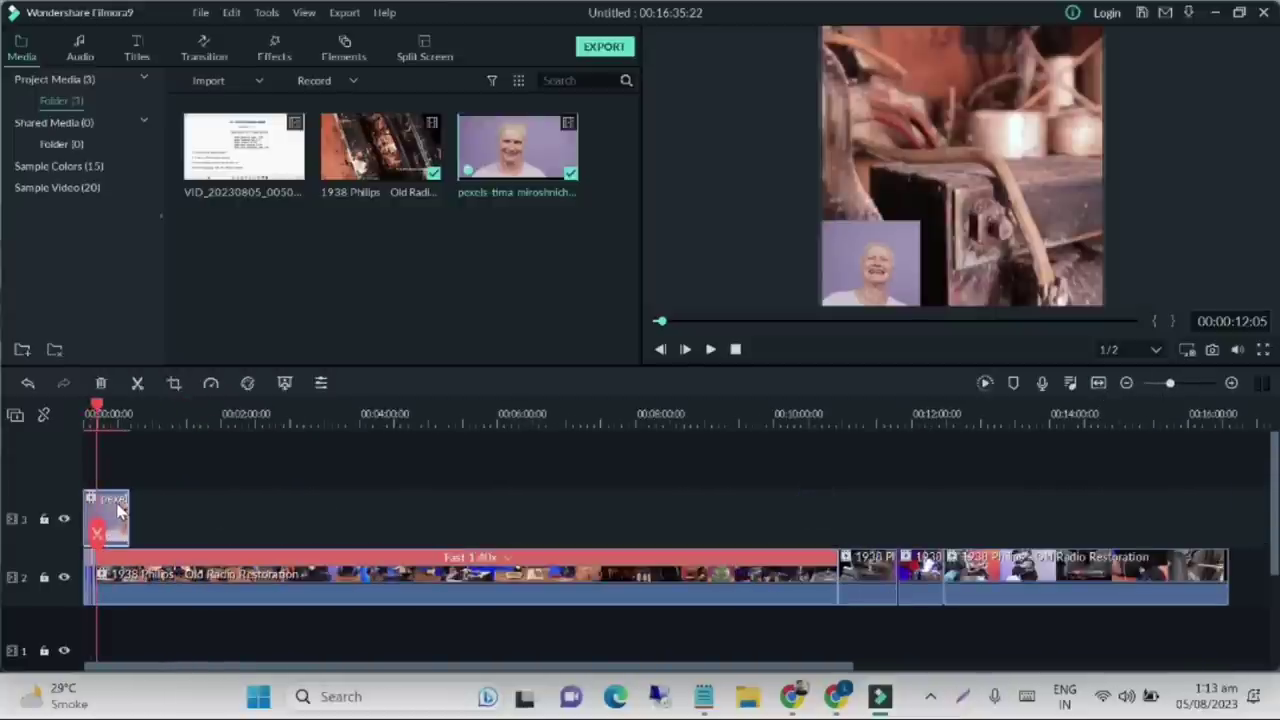
pyautogui.click(88, 560)
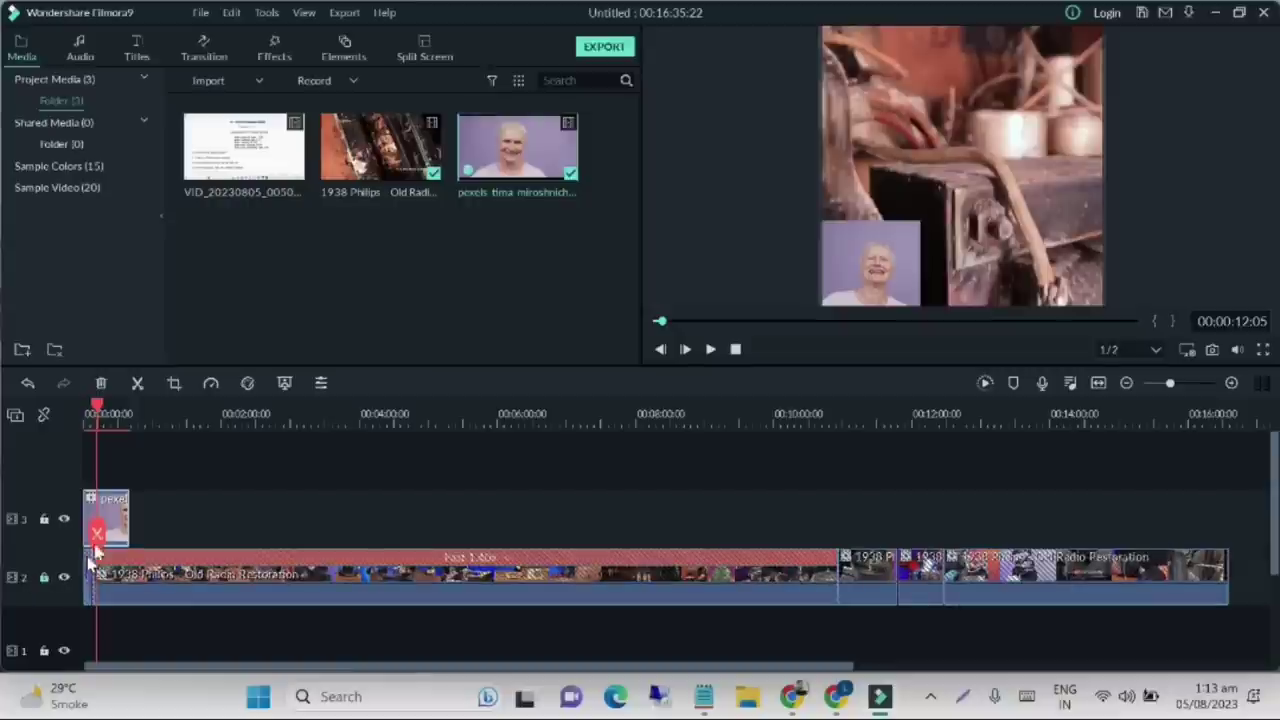
# - Duplicate the Pexels reaction clip repeatedly along video track 3 until the copies cover the full length of the restoration footage
pyautogui.moveTo(112, 516); pyautogui.dragTo(221, 533)
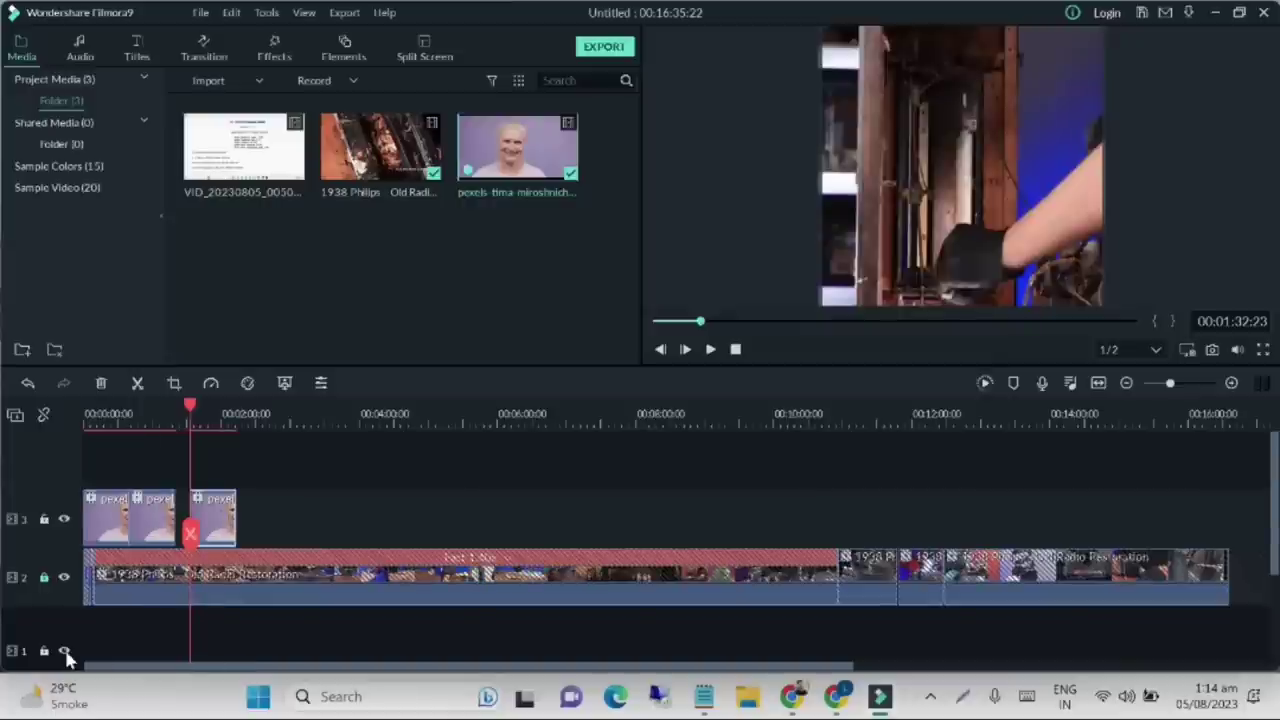
pyautogui.moveTo(210, 527); pyautogui.dragTo(197, 520)
pyautogui.hotkey('ctrl', 'v')
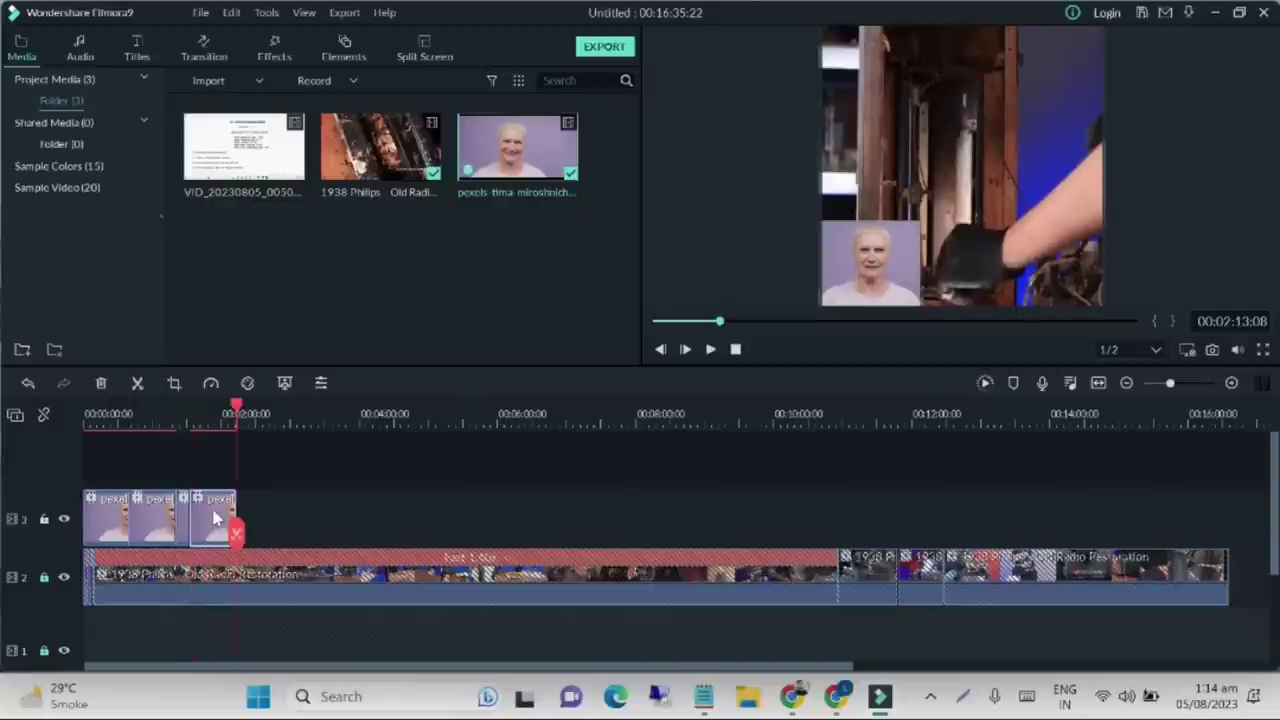
pyautogui.hotkey('ctrl', 'v')
pyautogui.hotkey('ctrl', 'v')
pyautogui.hotkey('ctrl', 'v')
pyautogui.hotkey('ctrl', 'v')
pyautogui.hotkey('ctrl', 'v')
pyautogui.hotkey('ctrl', 'v')
pyautogui.hotkey('ctrl', 'v')
pyautogui.hotkey('ctrl', 'v')
pyautogui.hotkey('ctrl', 'v')
pyautogui.hotkey('ctrl', 'v')
pyautogui.hotkey('ctrl', 'v')
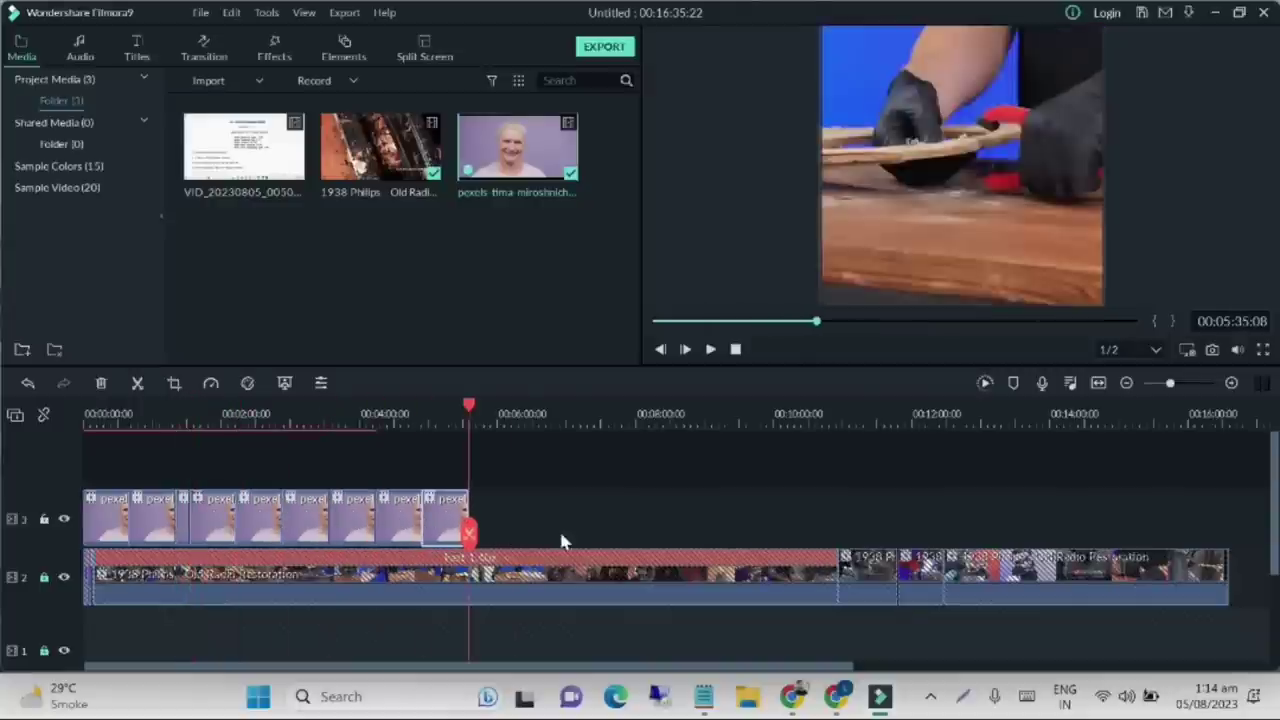
pyautogui.hotkey('ctrl', 'v')
pyautogui.hotkey('ctrl', 'v')
pyautogui.hotkey('ctrl', 'v')
pyautogui.hotkey('ctrl', 'v')
pyautogui.hotkey('ctrl', 'v')
pyautogui.hotkey('ctrl', 'v')
pyautogui.hotkey('ctrl', 'v')
pyautogui.hotkey('ctrl', 'v')
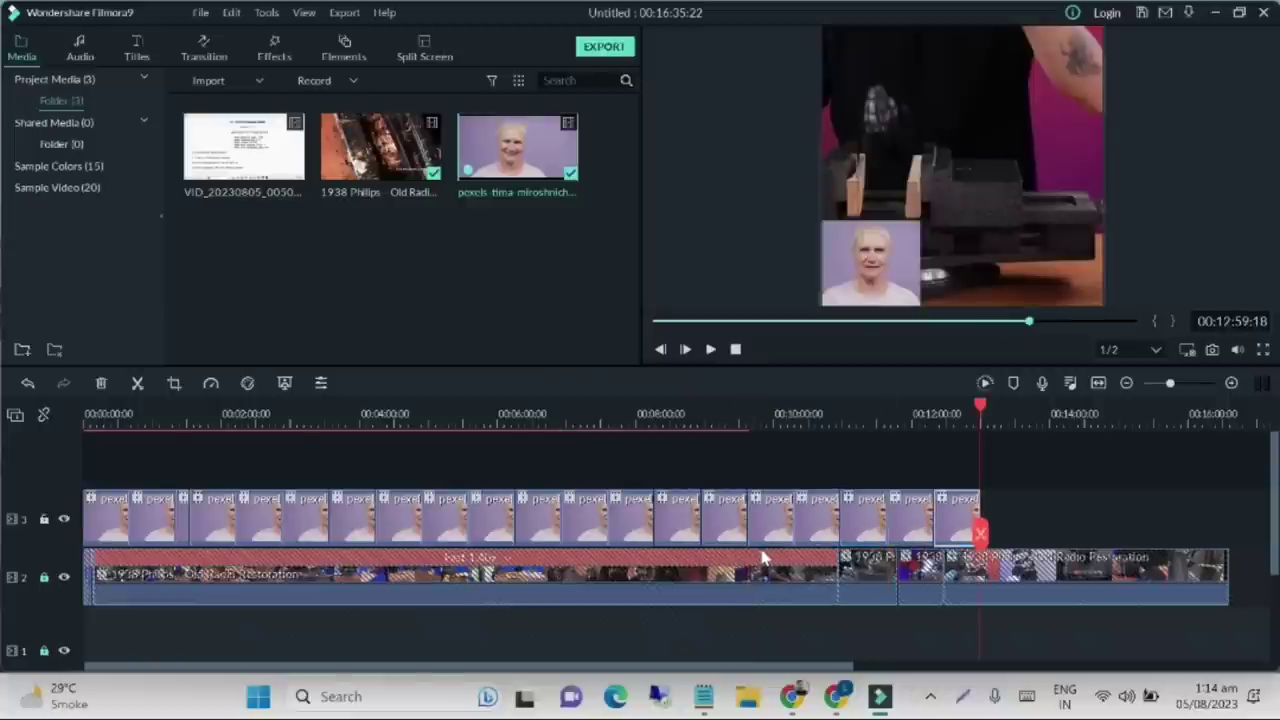
pyautogui.hotkey('ctrl', 'v')
pyautogui.hotkey('ctrl', 'v')
pyautogui.hotkey('ctrl', 'v')
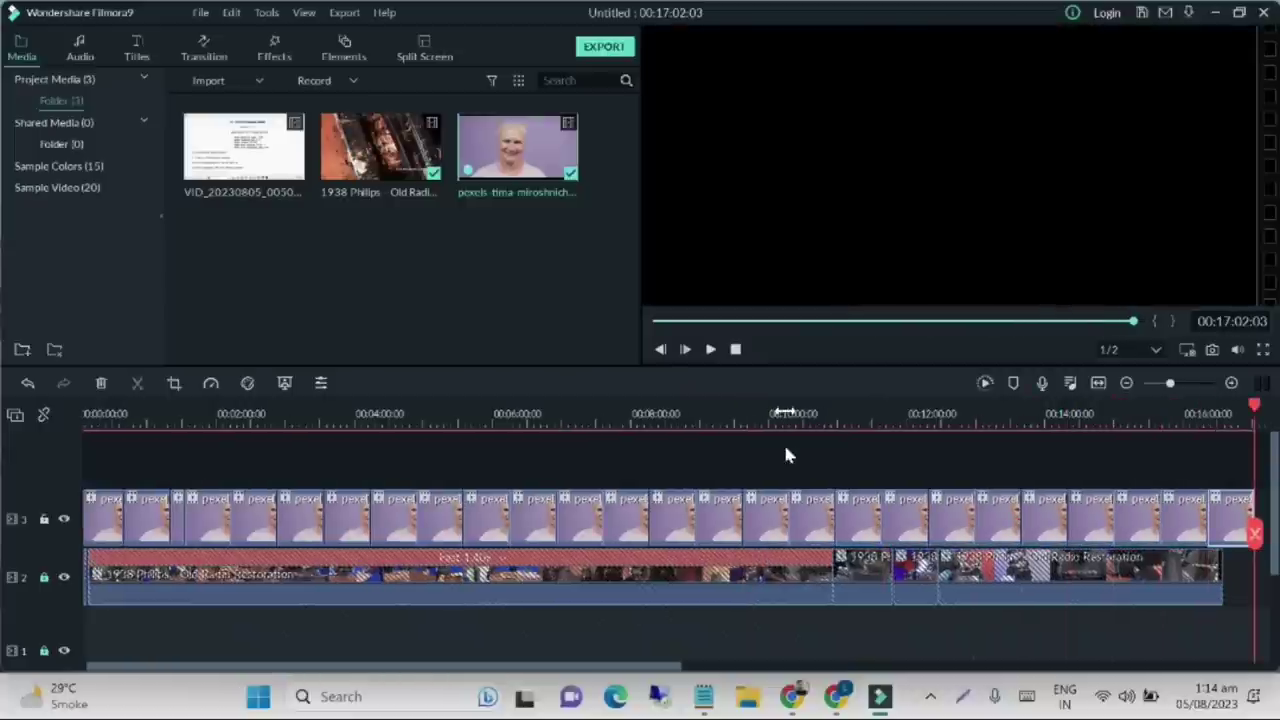
# - Split the last reaction clip at the end of the restoration footage and delete the excess part
pyautogui.click(1230, 542)
pyautogui.moveTo(1228, 543); pyautogui.dragTo(1230, 555)
pyautogui.rightClick(1240, 535)
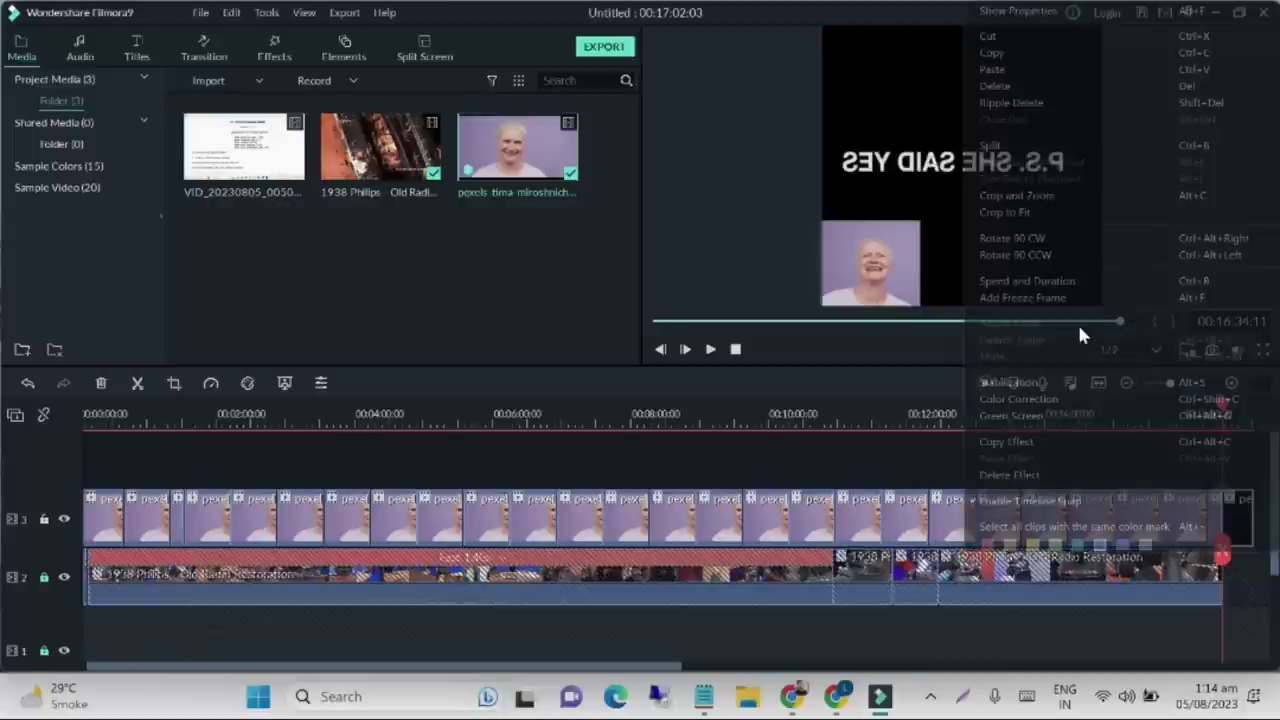
pyautogui.click(1017, 82)
# - Unlock the restoration footage track and scrub through the video from the start to check the reaction overlay
pyautogui.moveTo(1228, 565); pyautogui.dragTo(3, 545)
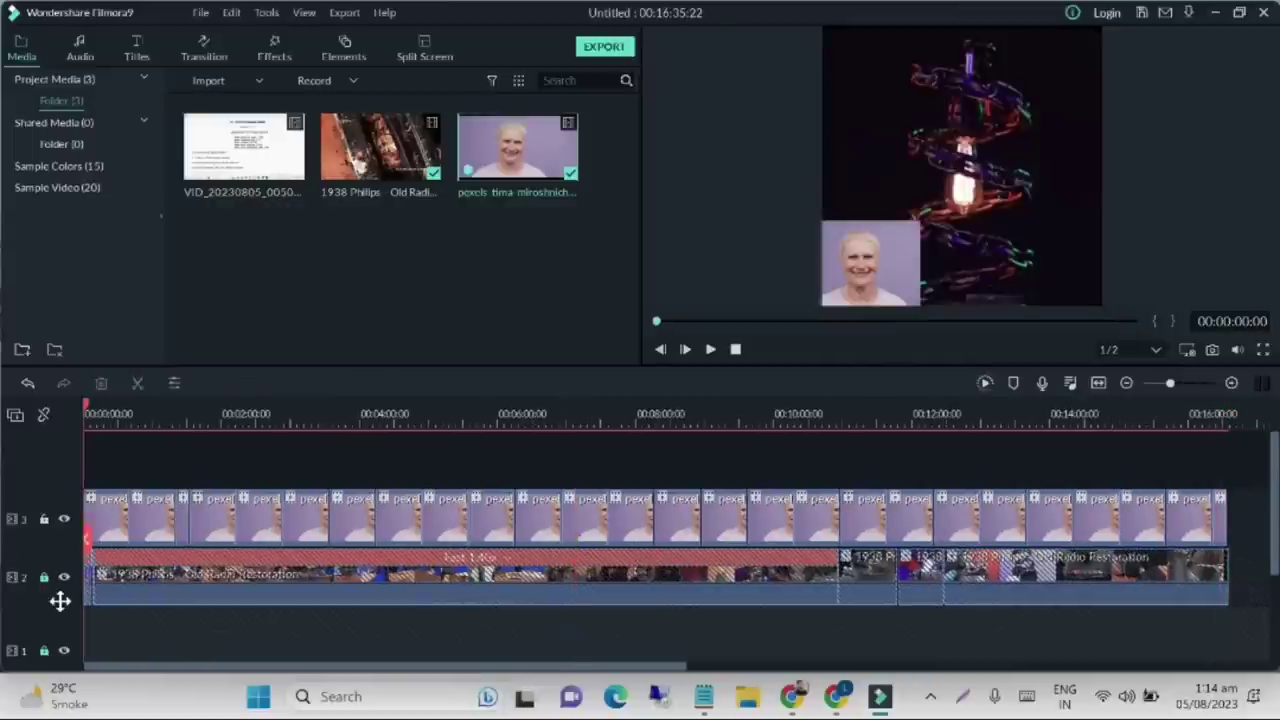
pyautogui.click(42, 577)
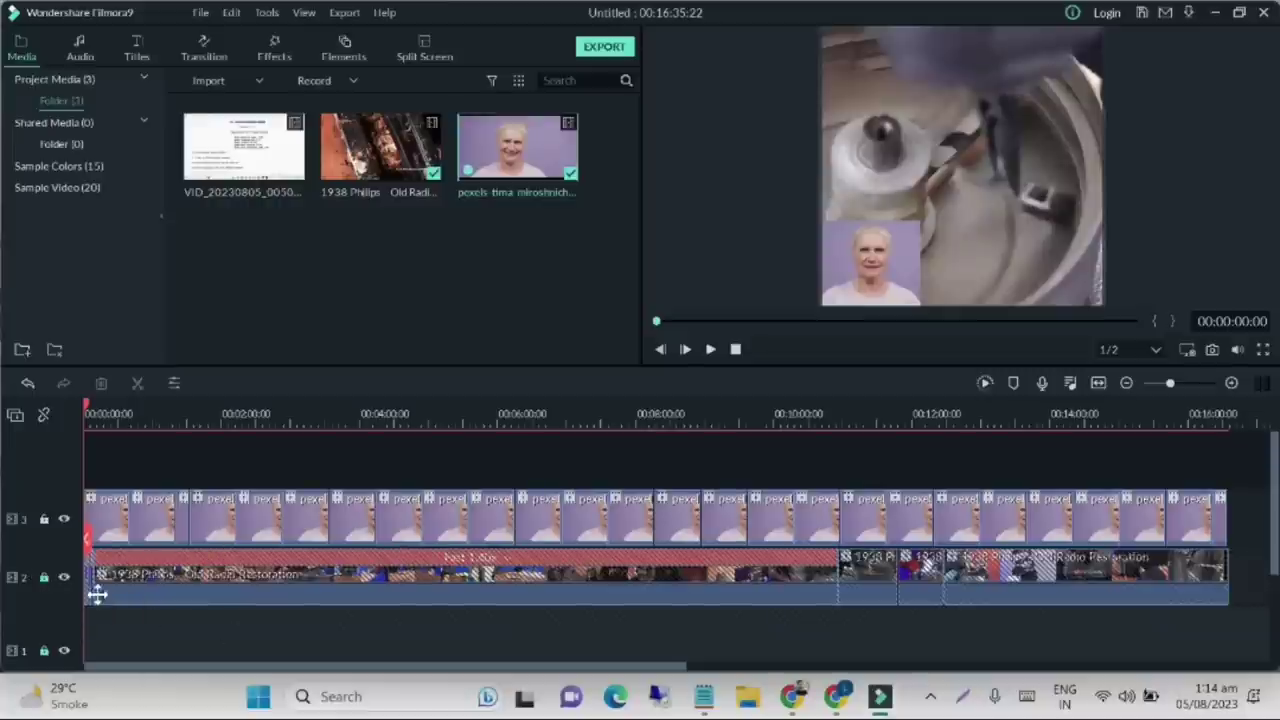
pyautogui.click(45, 580)
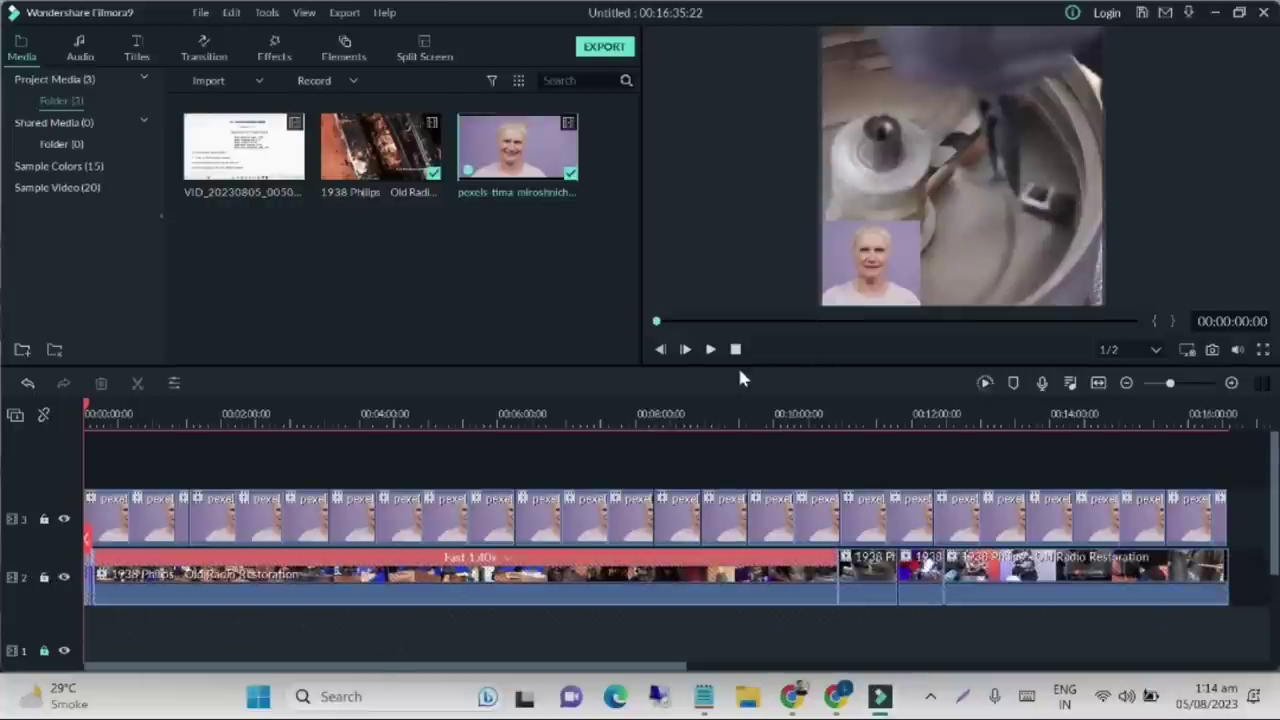
pyautogui.click(729, 322)
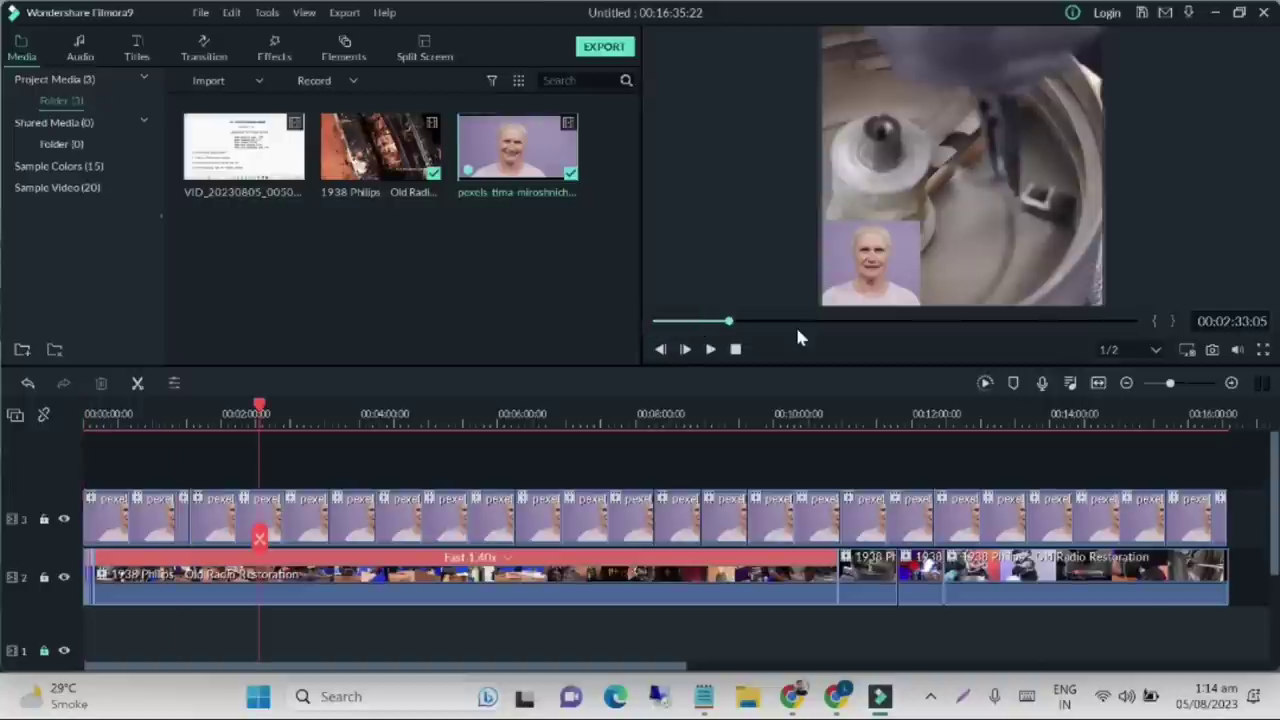
pyautogui.click(849, 322)
pyautogui.moveTo(916, 324); pyautogui.dragTo(864, 322)
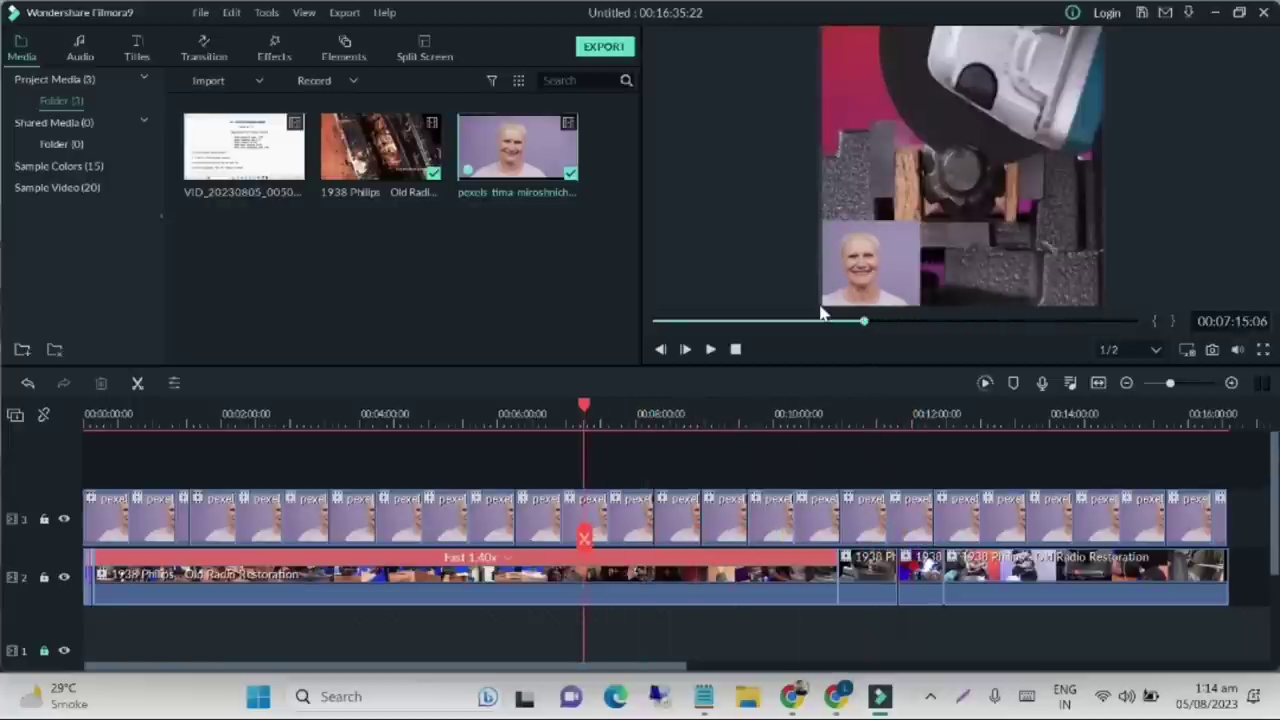
# - Import the Royalty music file from the FB MUSIC folder on Local Disk (D:) into the project media
pyautogui.doubleClick(421, 282)
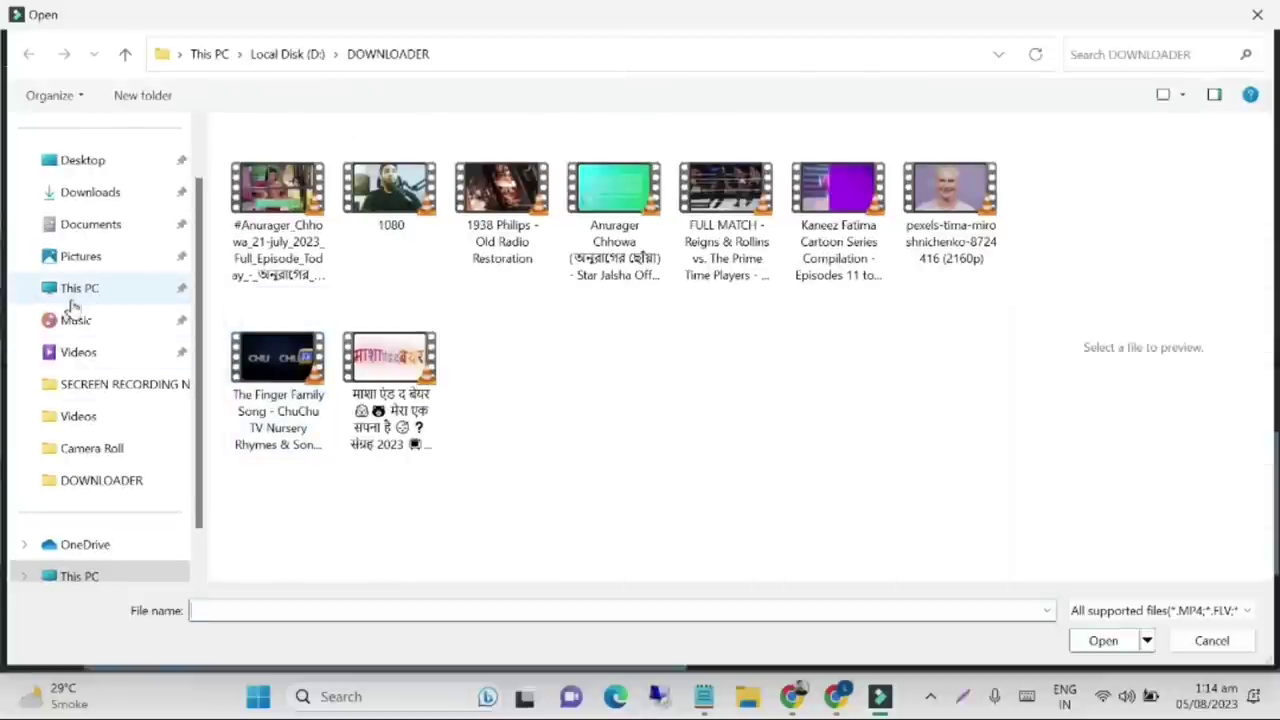
pyautogui.scroll(-1, 106, 448)
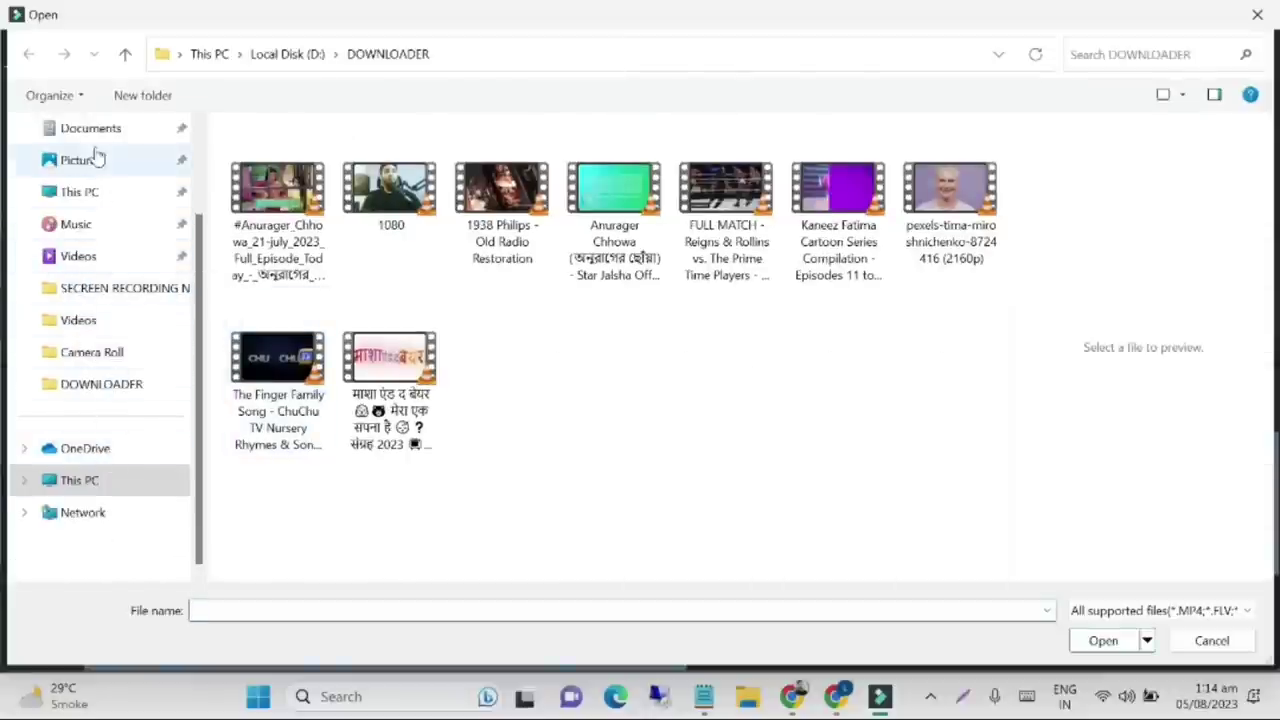
pyautogui.click(81, 192)
pyautogui.click(554, 195)
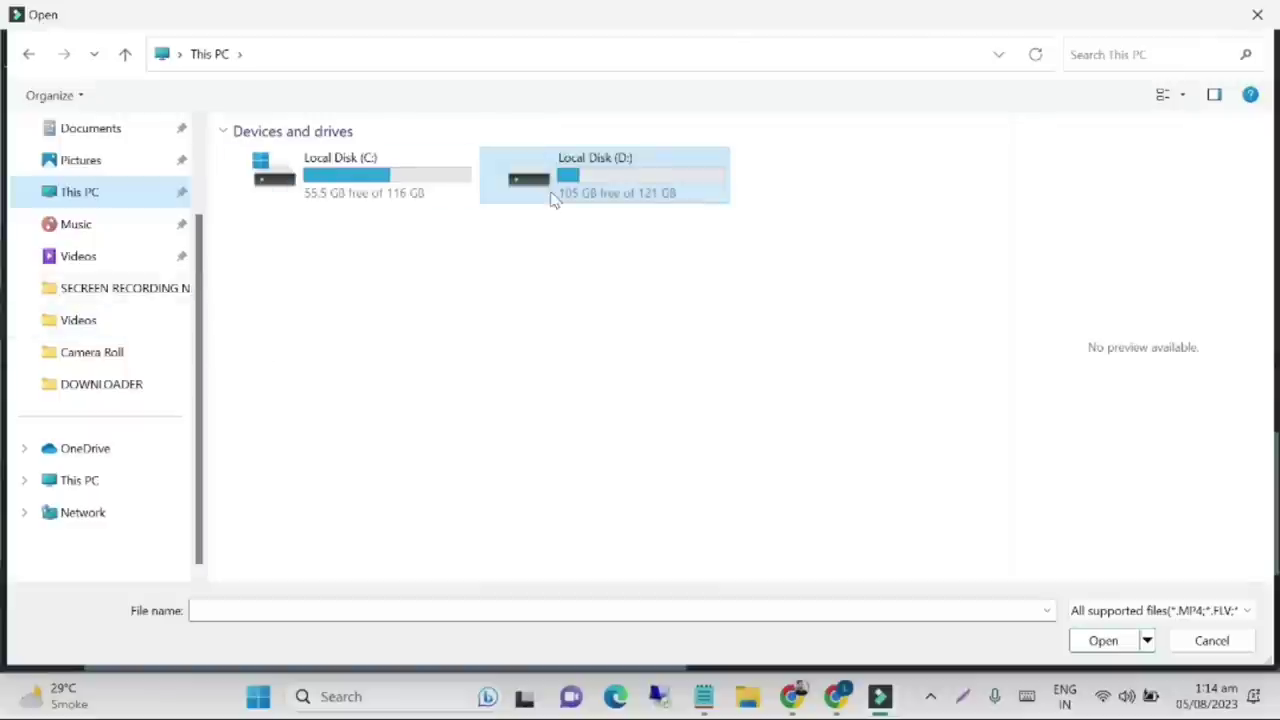
pyautogui.click(306, 288)
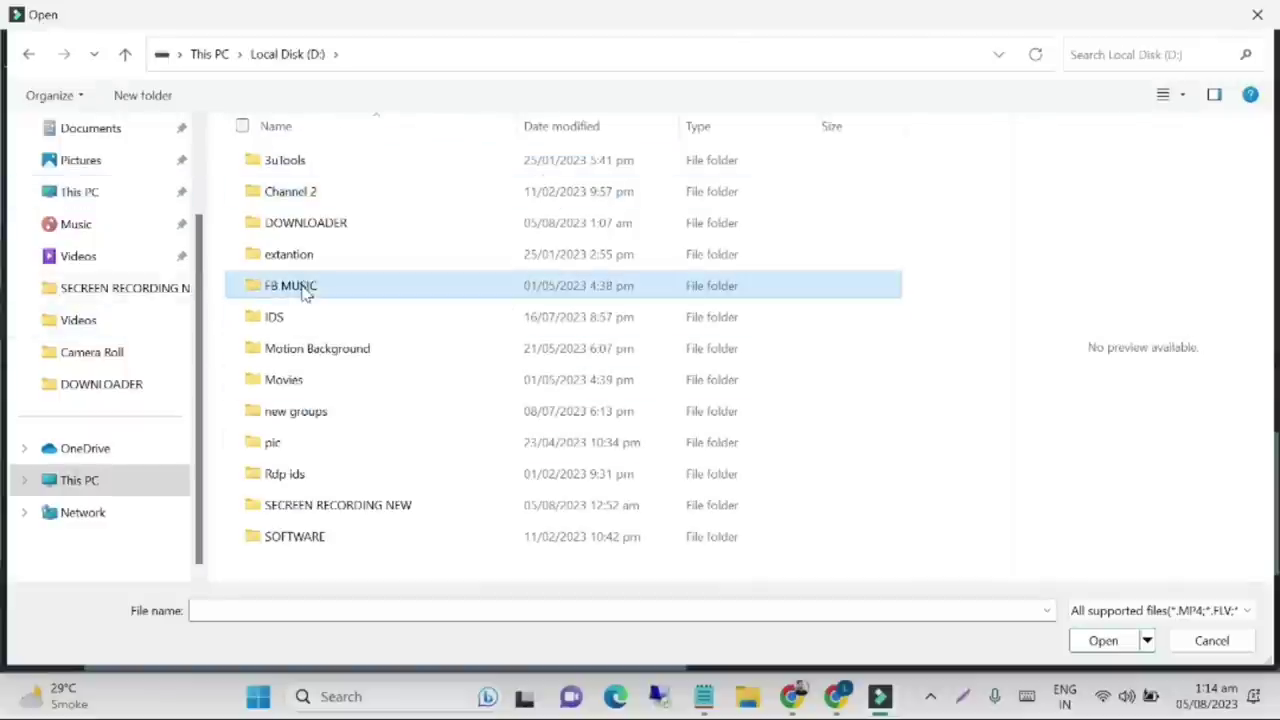
pyautogui.doubleClick(333, 297)
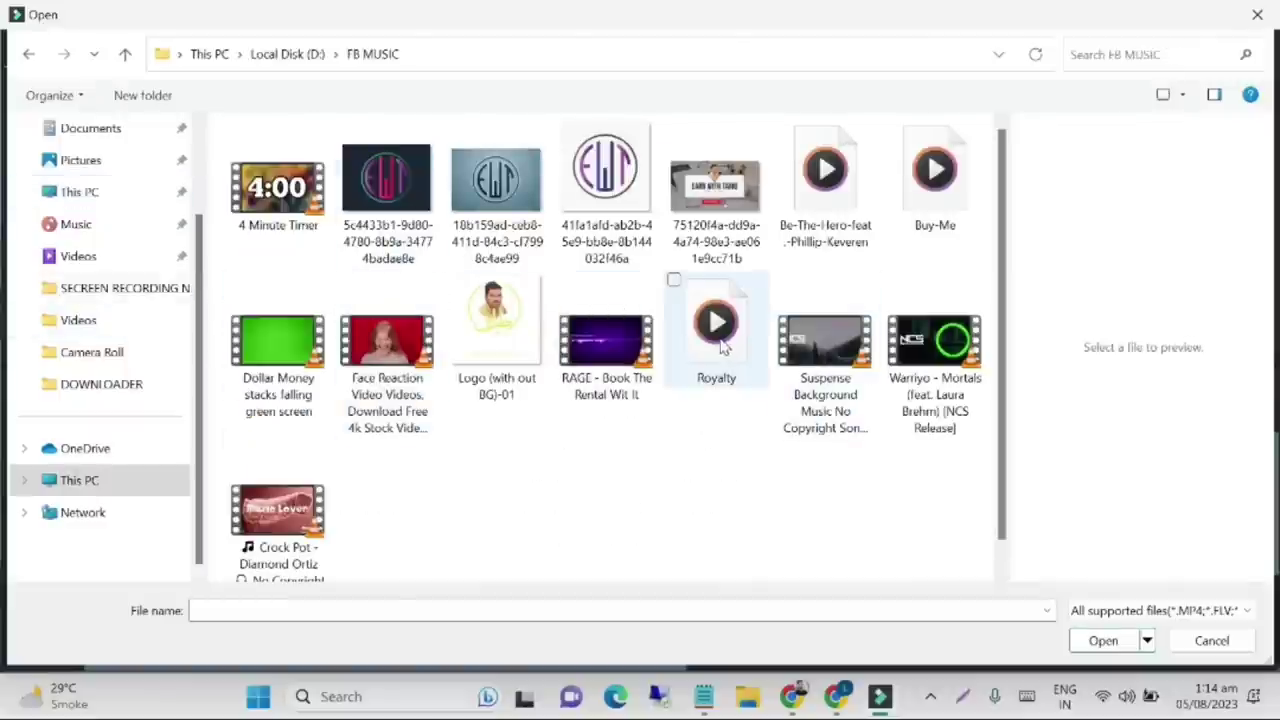
pyautogui.doubleClick(718, 330)
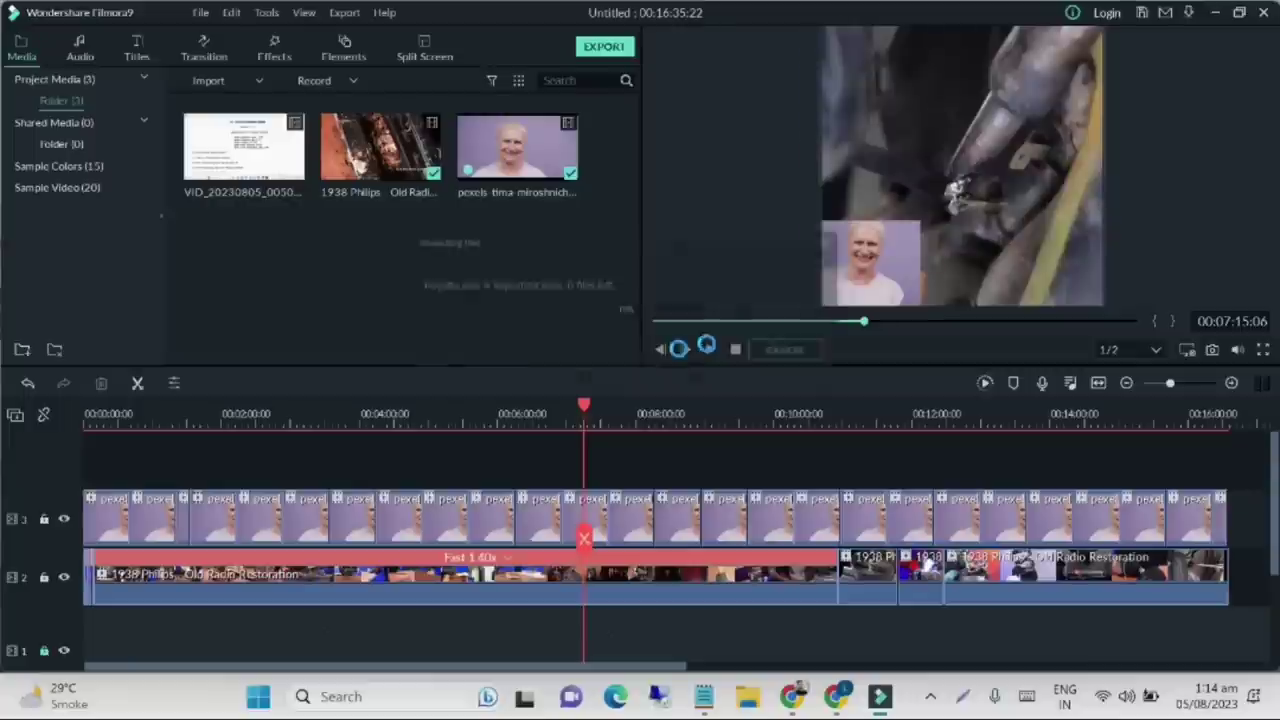
pyautogui.moveTo(265, 259); pyautogui.dragTo(120, 488)
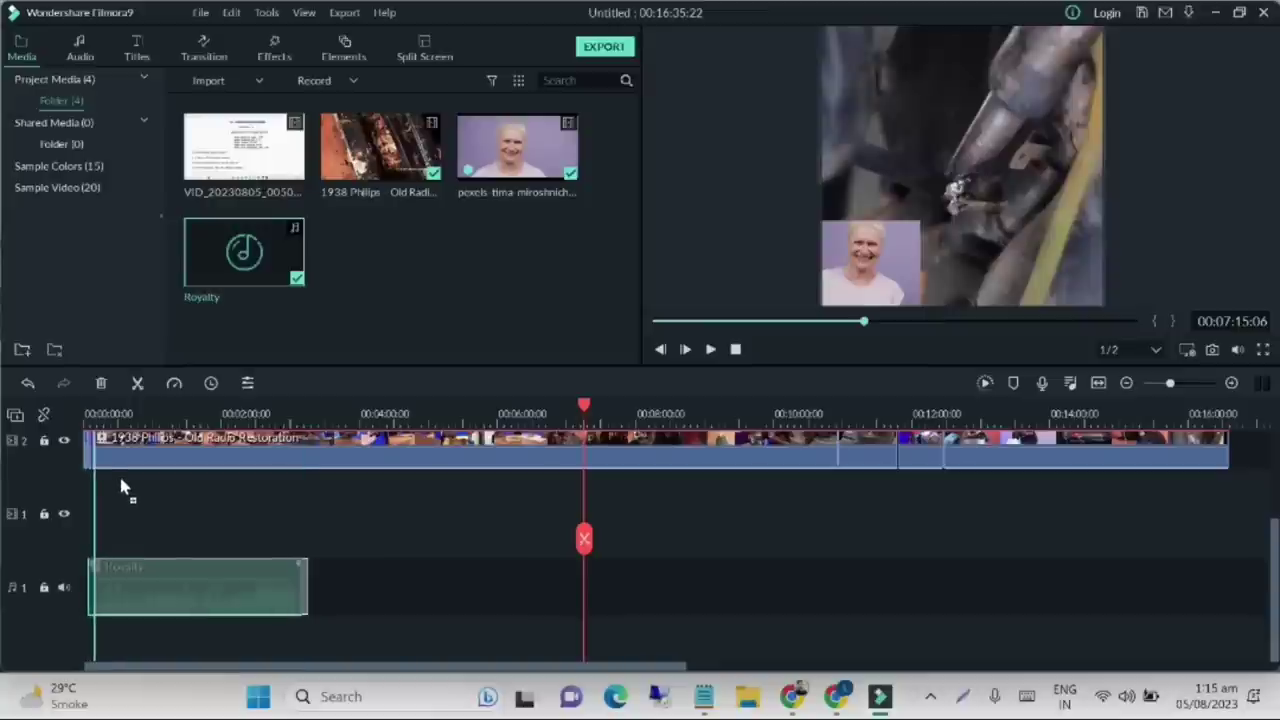
pyautogui.moveTo(145, 552); pyautogui.dragTo(167, 537)
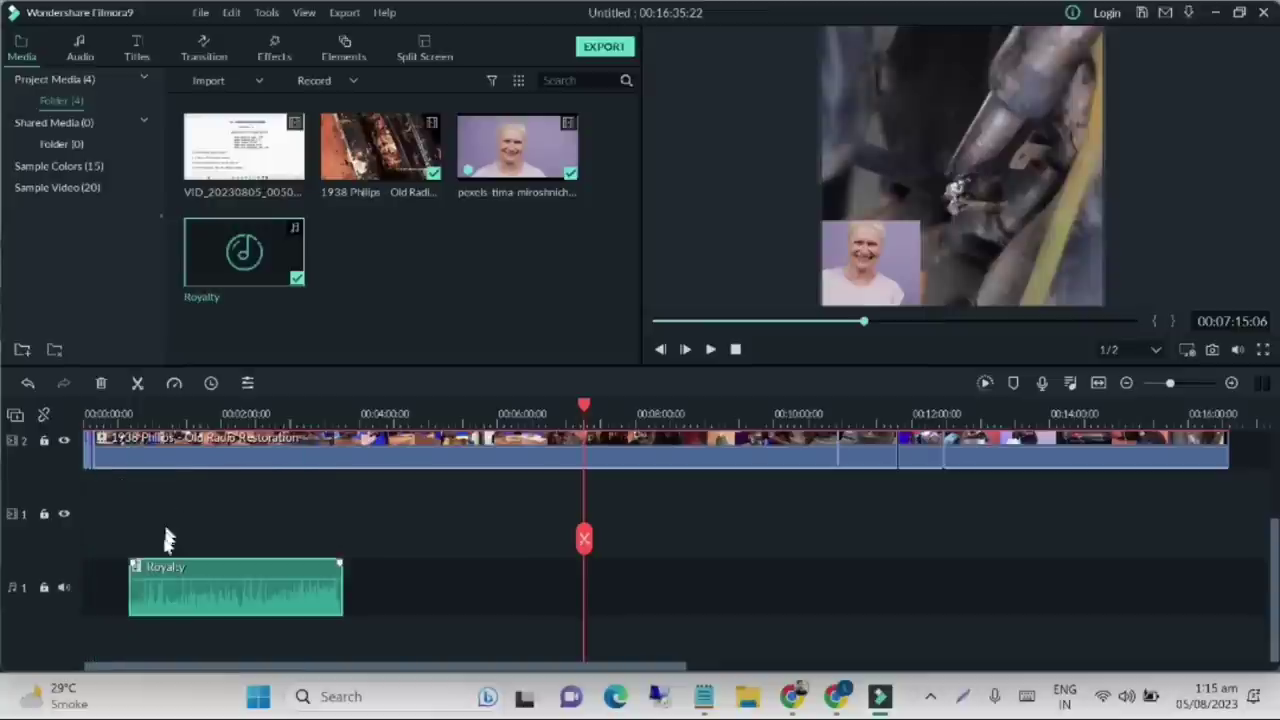
pyautogui.rightClick(222, 598)
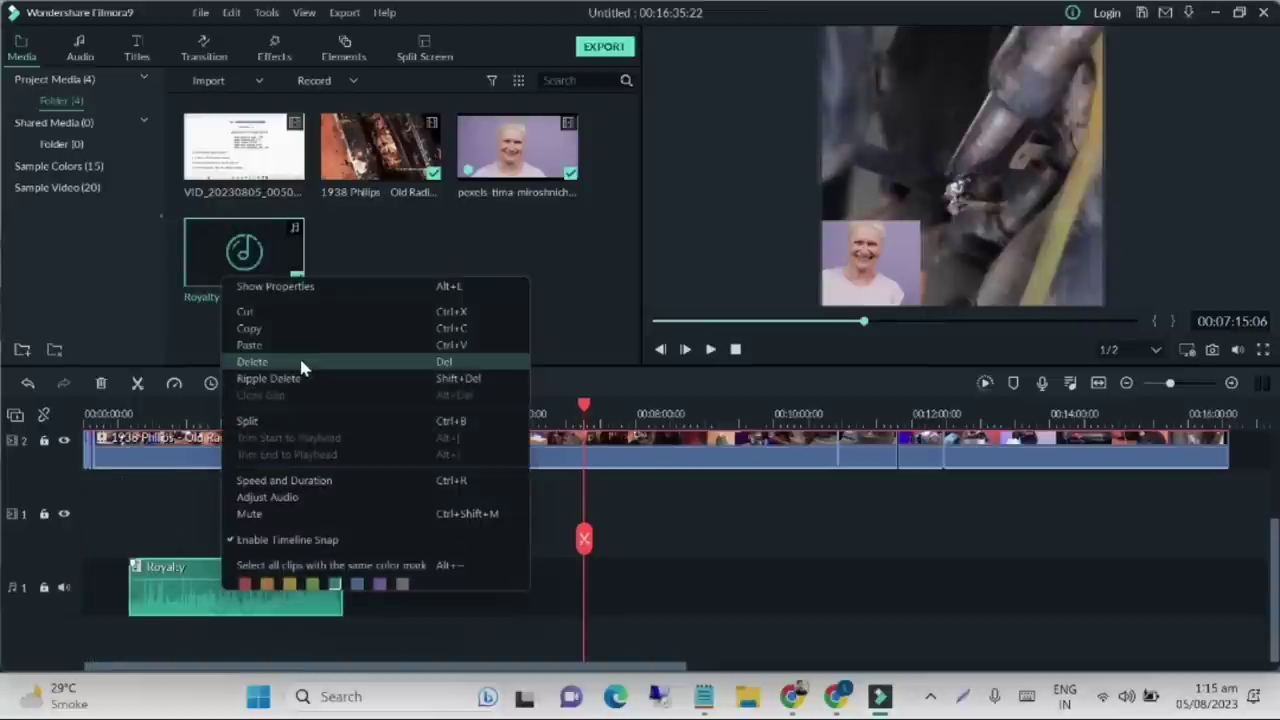
pyautogui.click(298, 354)
# - Place the Royalty music at the very start of audio track 1 and lower its volume to -19.71 dB
pyautogui.moveTo(254, 266); pyautogui.dragTo(328, 587)
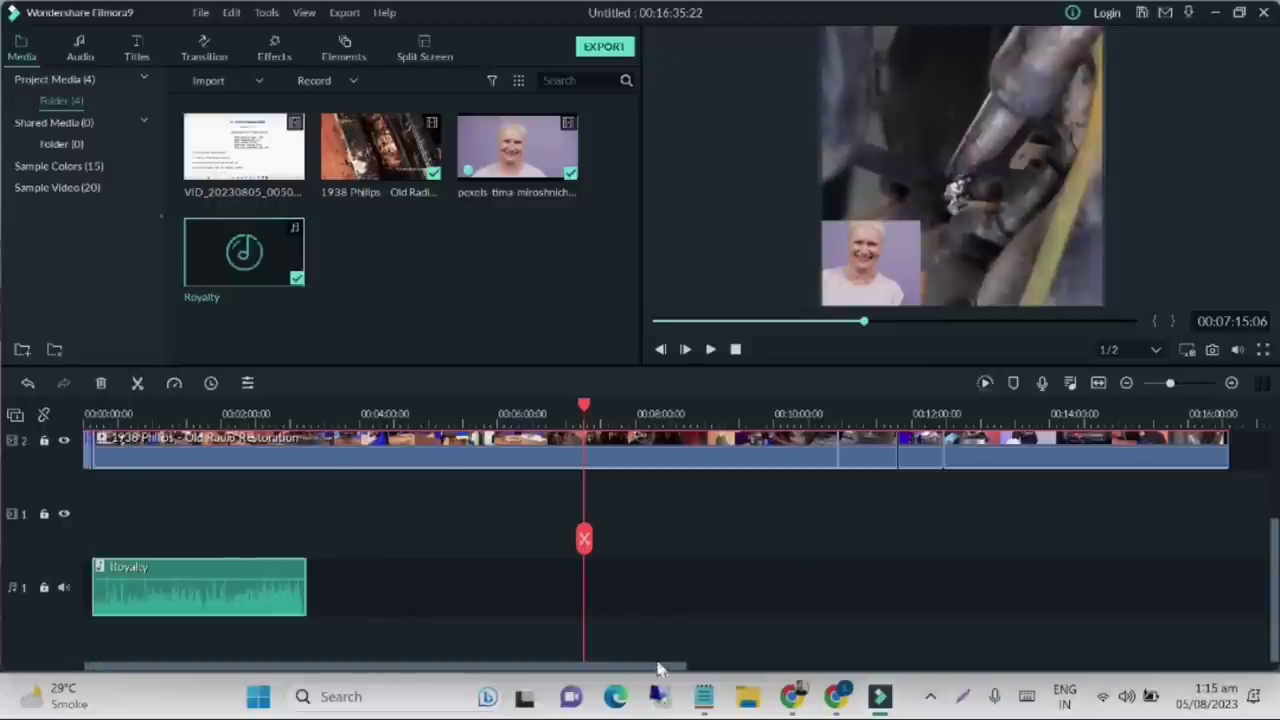
pyautogui.moveTo(229, 583); pyautogui.dragTo(221, 599)
pyautogui.click(406, 583)
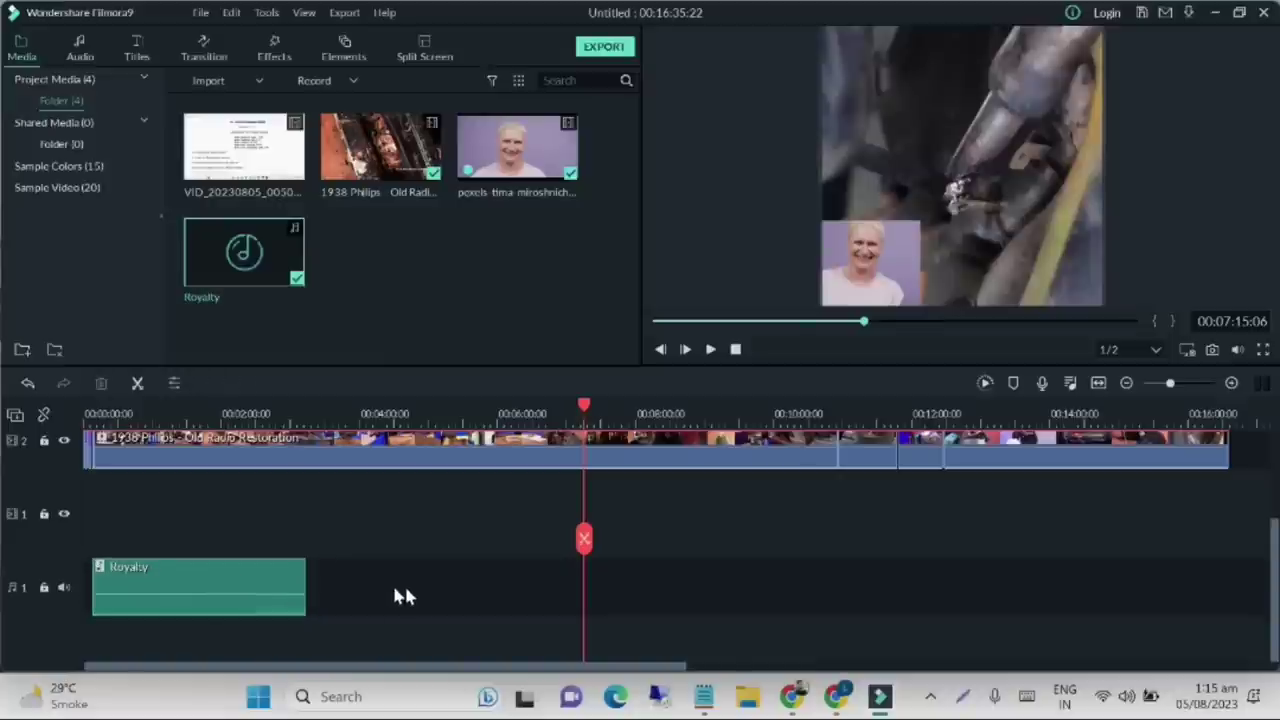
pyautogui.click(277, 595)
pyautogui.moveTo(276, 595); pyautogui.dragTo(268, 595)
pyautogui.moveTo(274, 589)
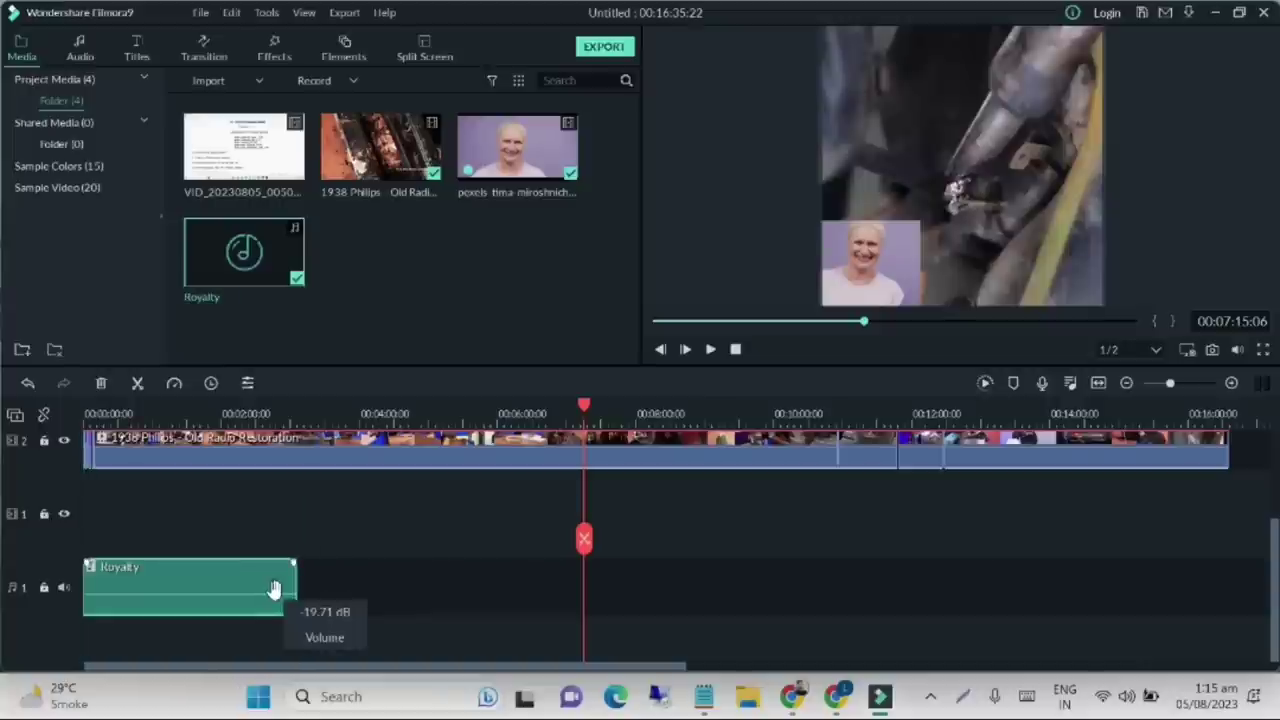
# - Paste four copies of the Royalty clip on audio track 1 and move them end to end behind the first one
pyautogui.hotkey('ctrl', 'v')
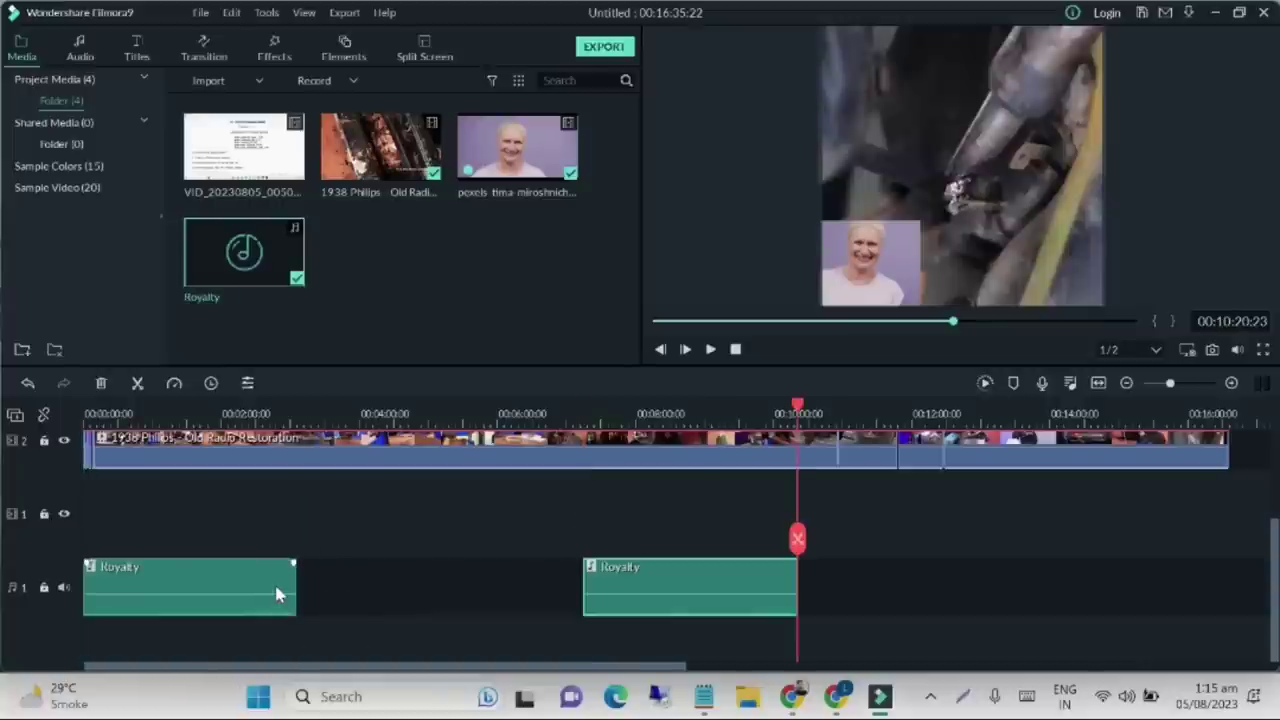
pyautogui.hotkey('ctrl', 'v')
pyautogui.hotkey('ctrl', 'v')
pyautogui.hotkey('ctrl', 'v')
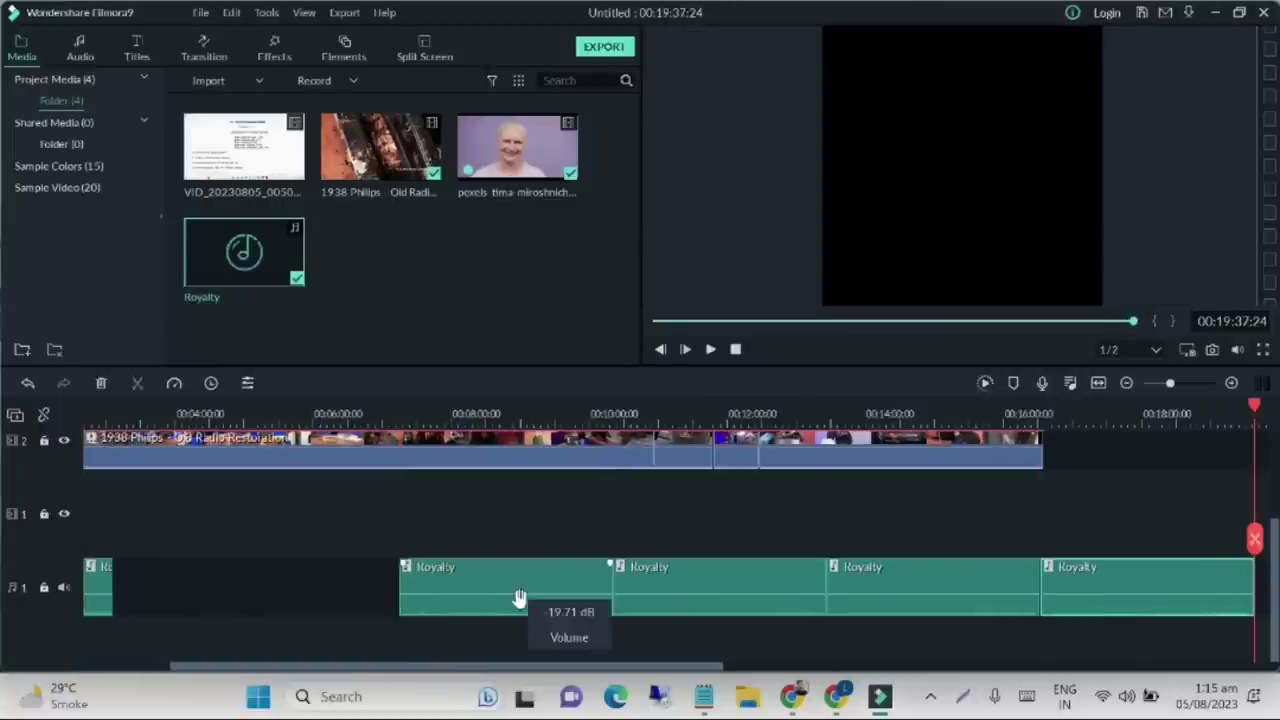
pyautogui.moveTo(477, 591); pyautogui.dragTo(226, 600)
pyautogui.moveTo(664, 588); pyautogui.dragTo(381, 601)
pyautogui.moveTo(885, 591); pyautogui.dragTo(597, 589)
pyautogui.moveTo(1052, 590); pyautogui.dragTo(762, 586)
pyautogui.click(1034, 575)
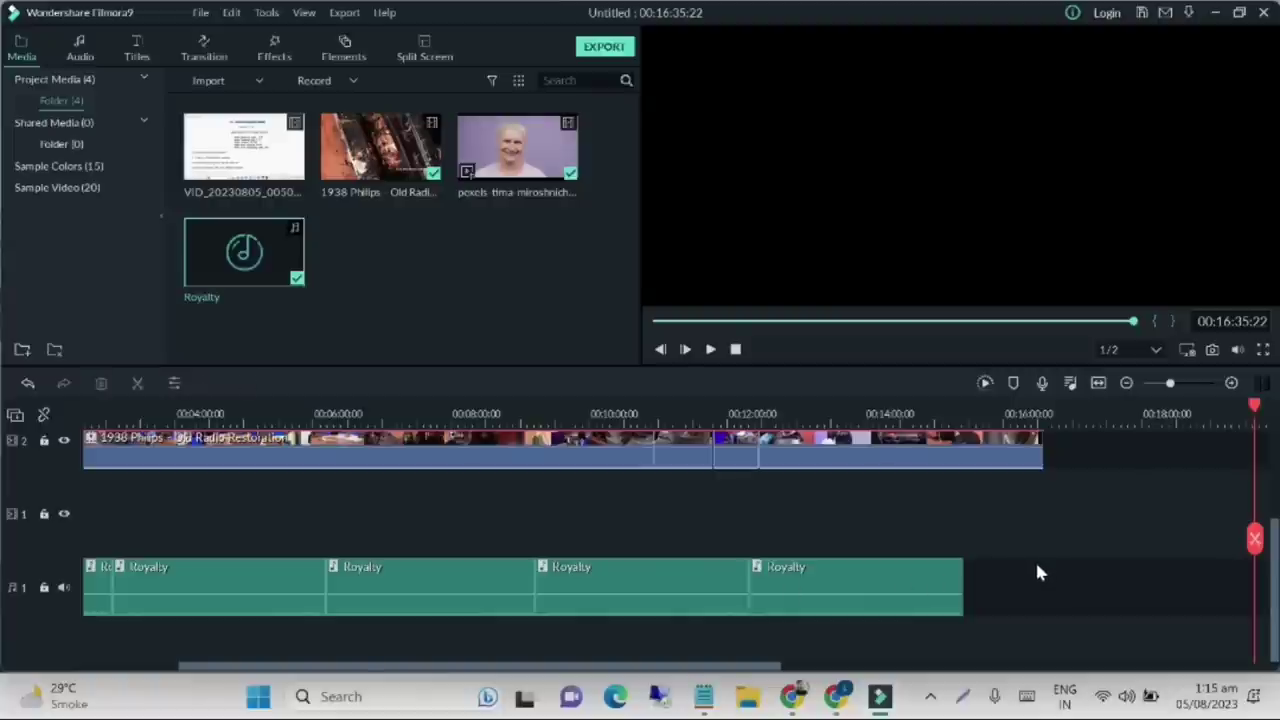
# - Play the project from the start to check the music together with the restoration footage and reaction overlay
pyautogui.moveTo(1127, 326); pyautogui.dragTo(514, 332)
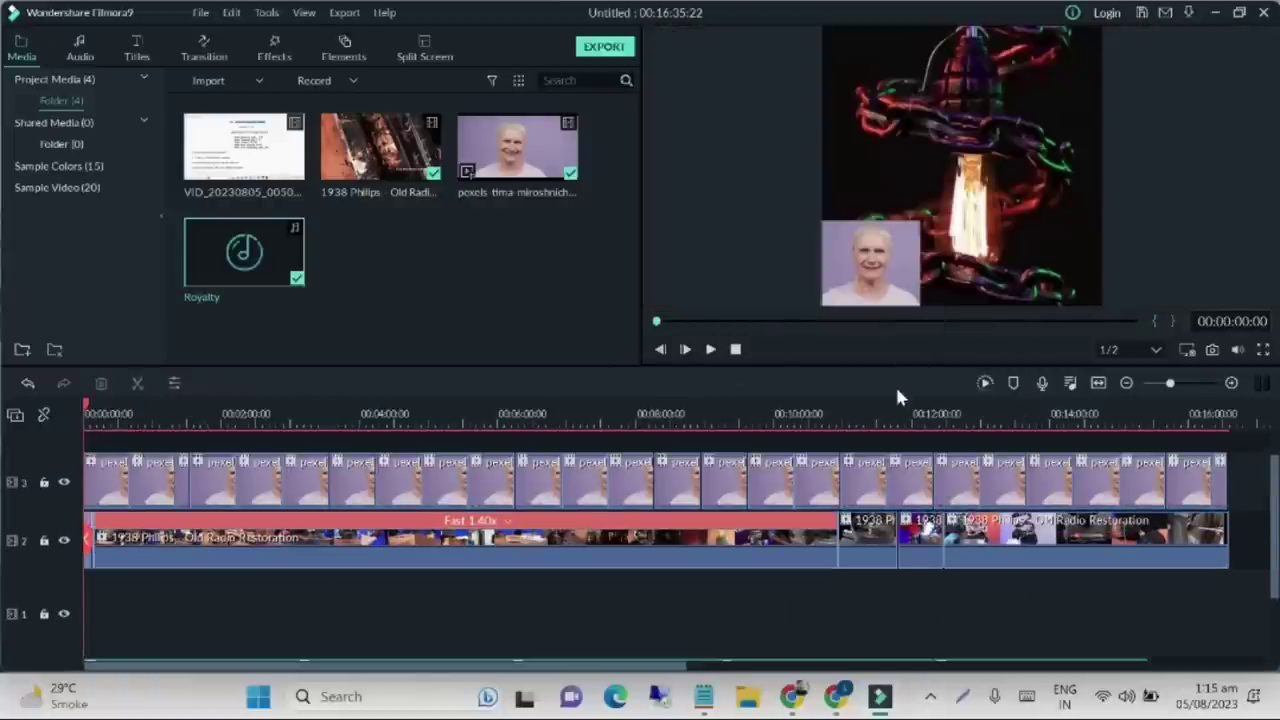
pyautogui.scroll(1, 790, 530)
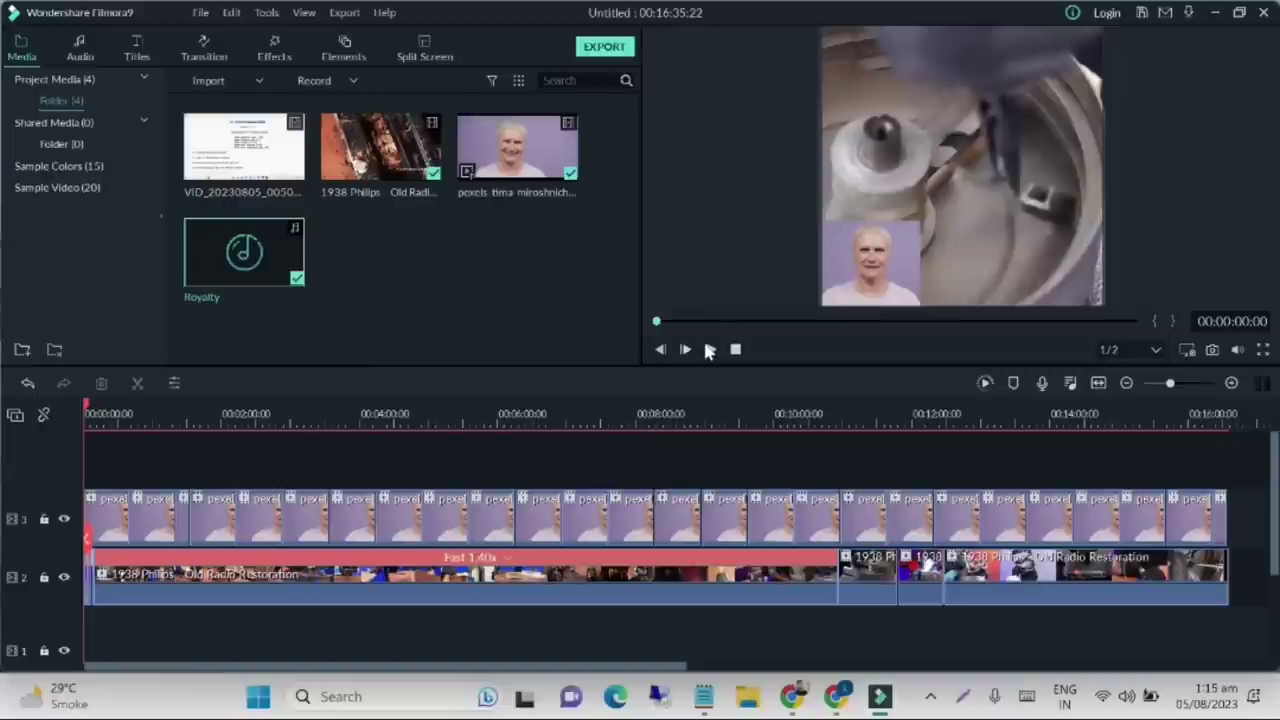
pyautogui.click(712, 350)
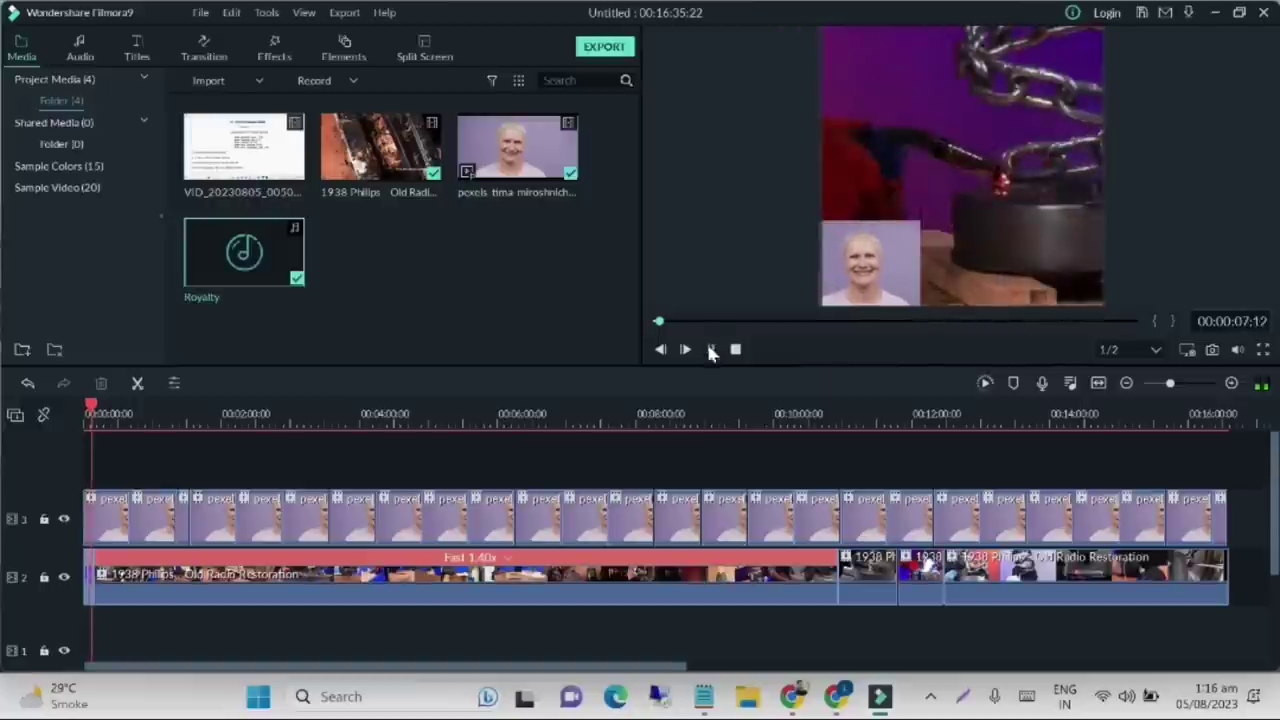
pyautogui.click(710, 349)
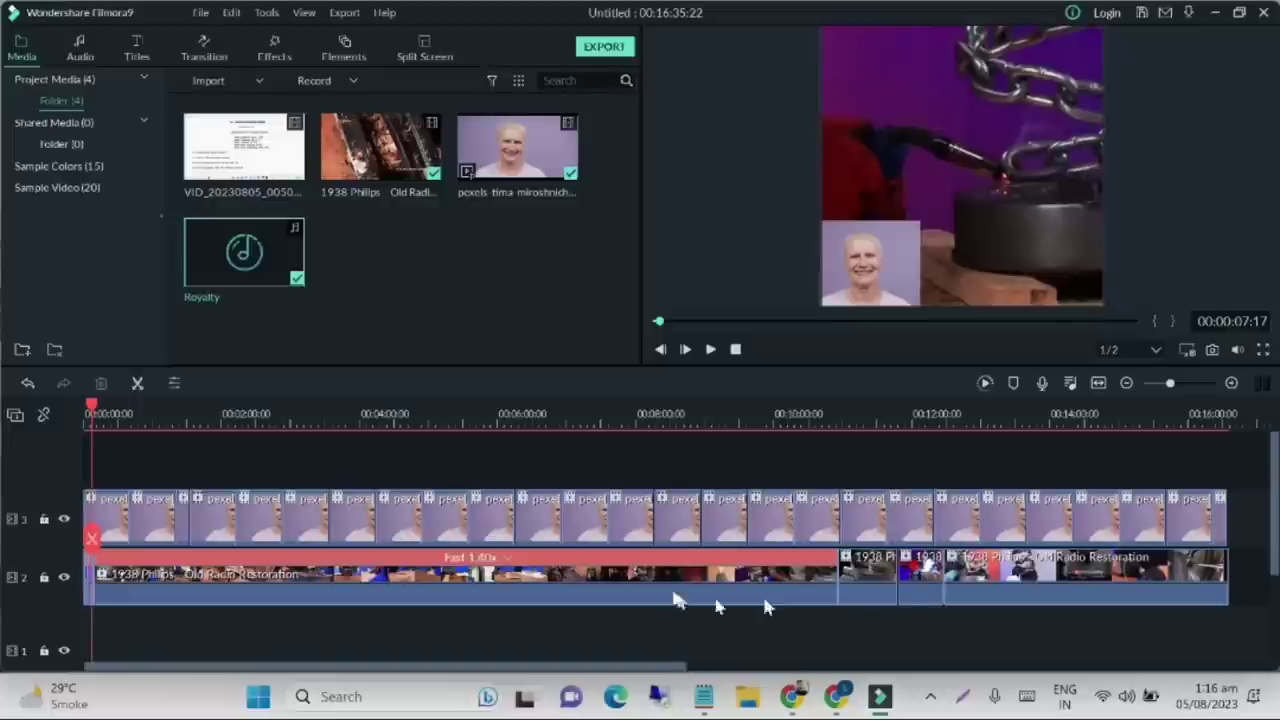
# - Select the restoration clips, export the project as 0000000.mp4 and close the export window
pyautogui.click(1096, 578)
pyautogui.click(836, 580)
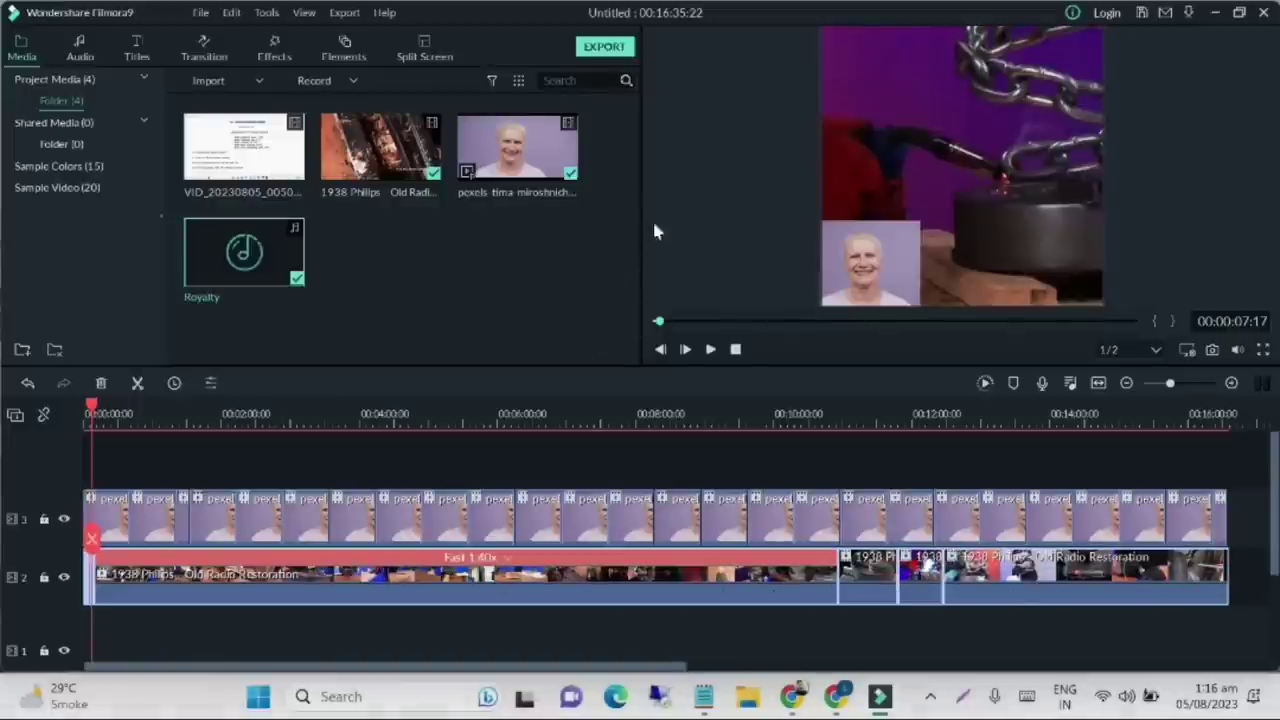
pyautogui.hotkey('ctrl', 'e')
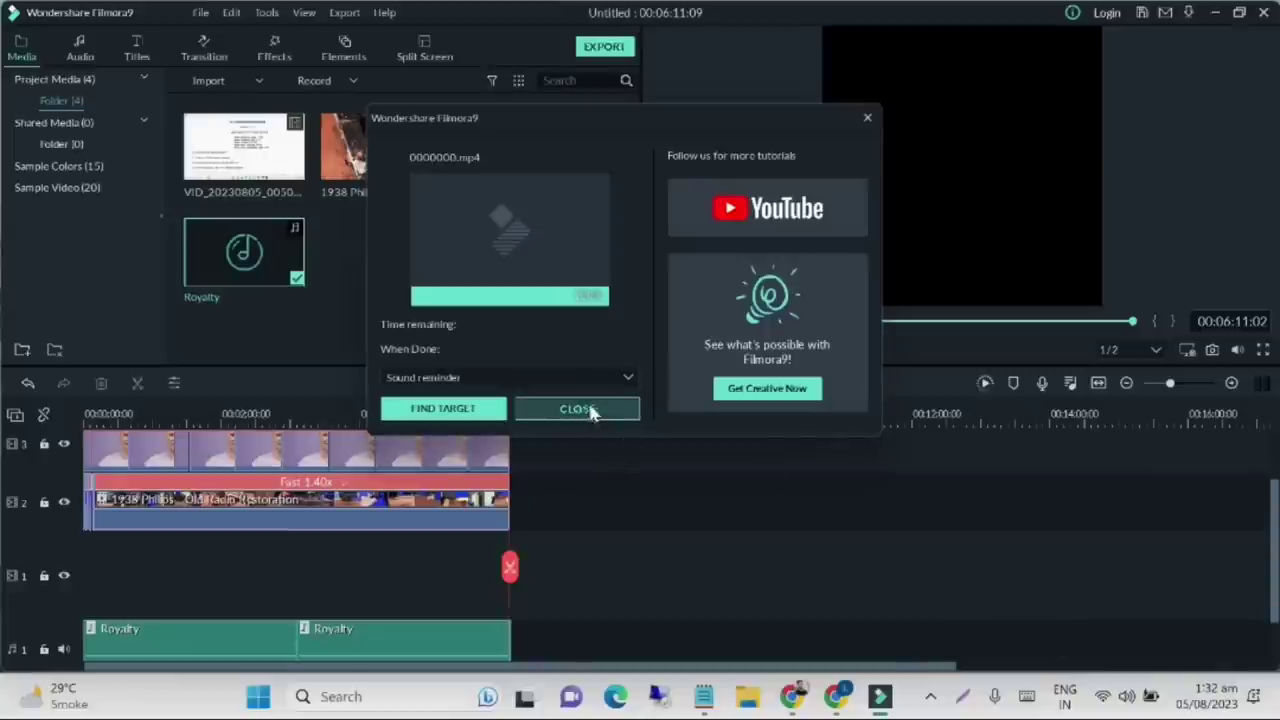
pyautogui.click(585, 418)
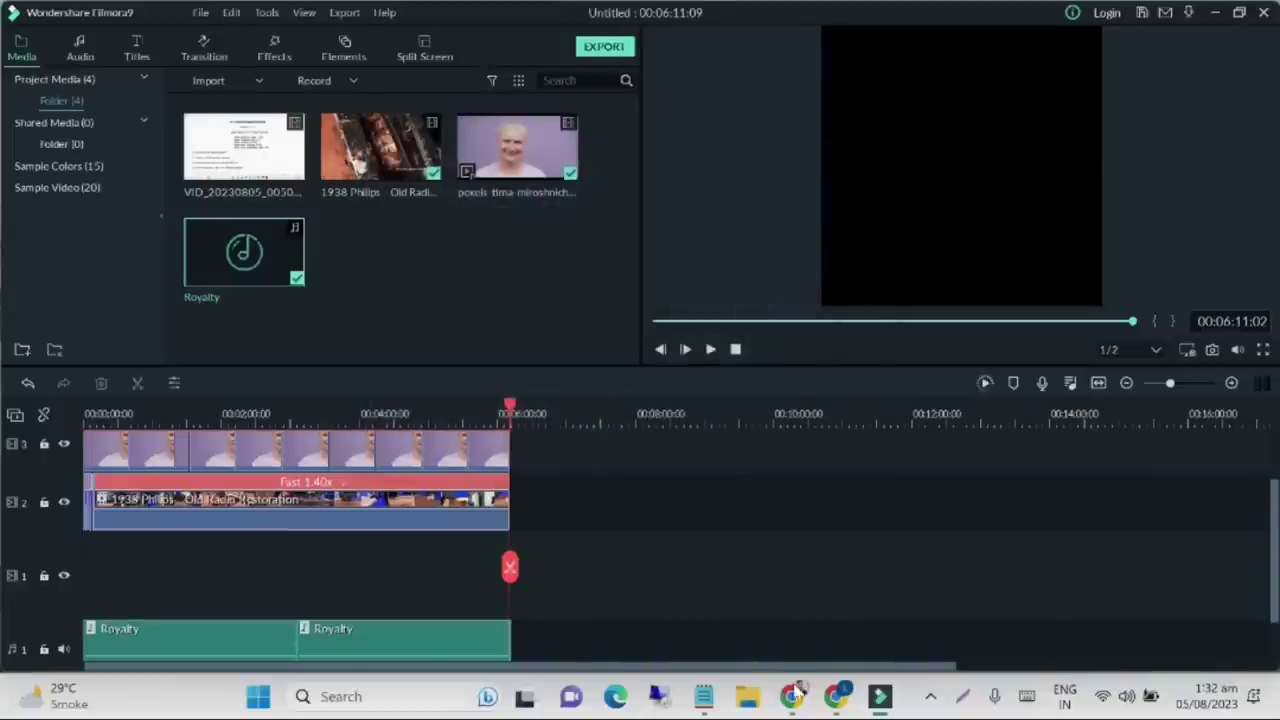
# - Switch to the Notepad outline and highlight the topic "4 # Best Uploading Time for Premium content"
pyautogui.click(704, 697)
pyautogui.click(571, 518)
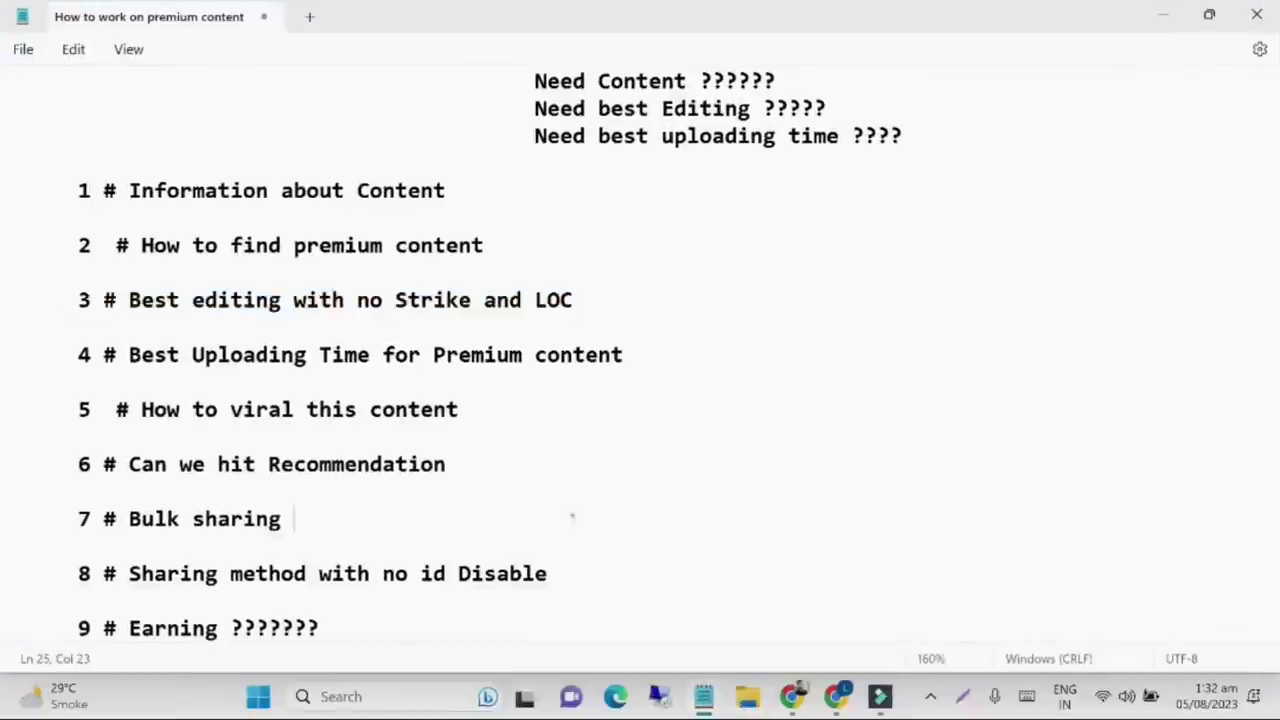
pyautogui.moveTo(78, 355); pyautogui.dragTo(636, 355)
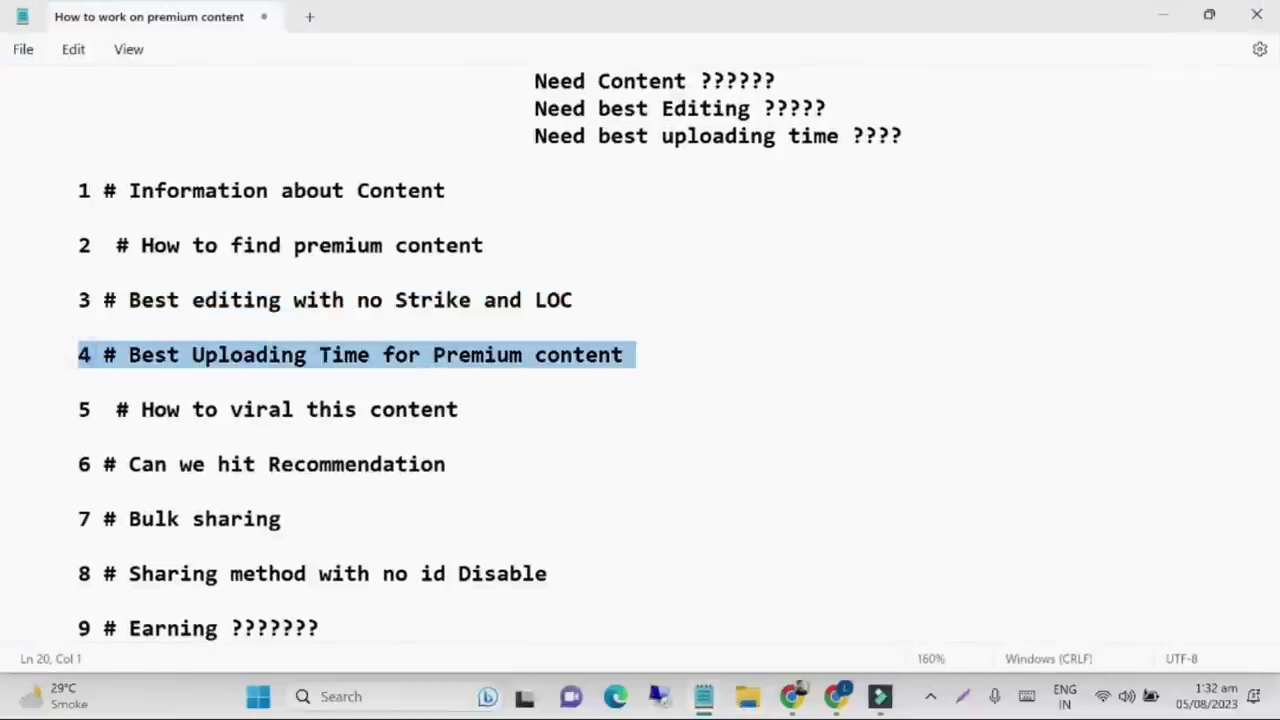
pyautogui.click(700, 376)
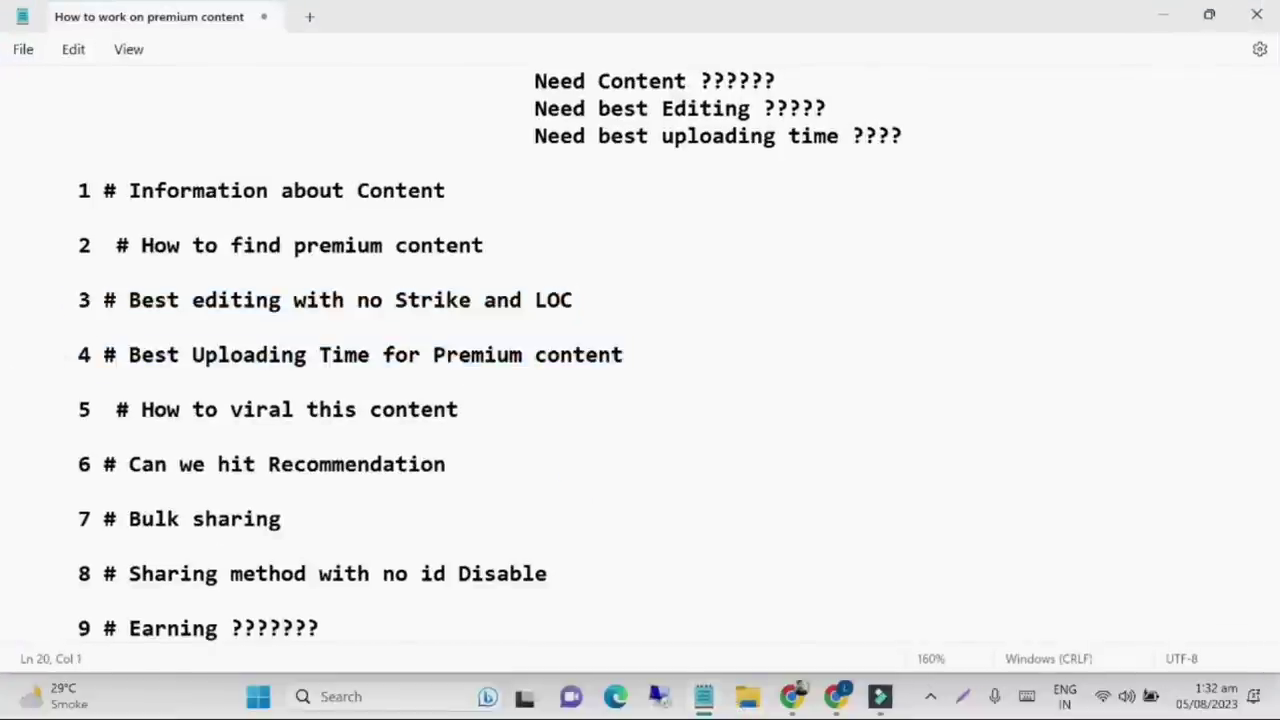
# - Check the local date and time in the system calendar and the Date & time settings, and minimize Settings
pyautogui.click(1228, 698)
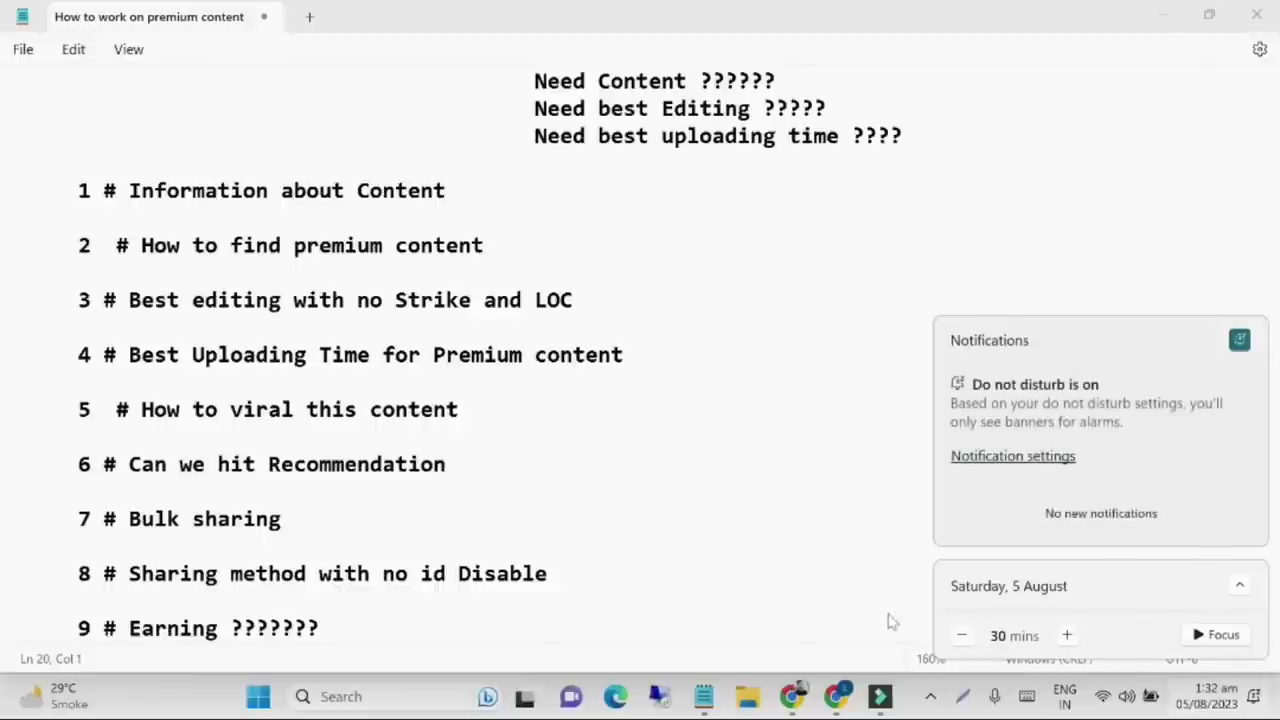
pyautogui.click(1240, 587)
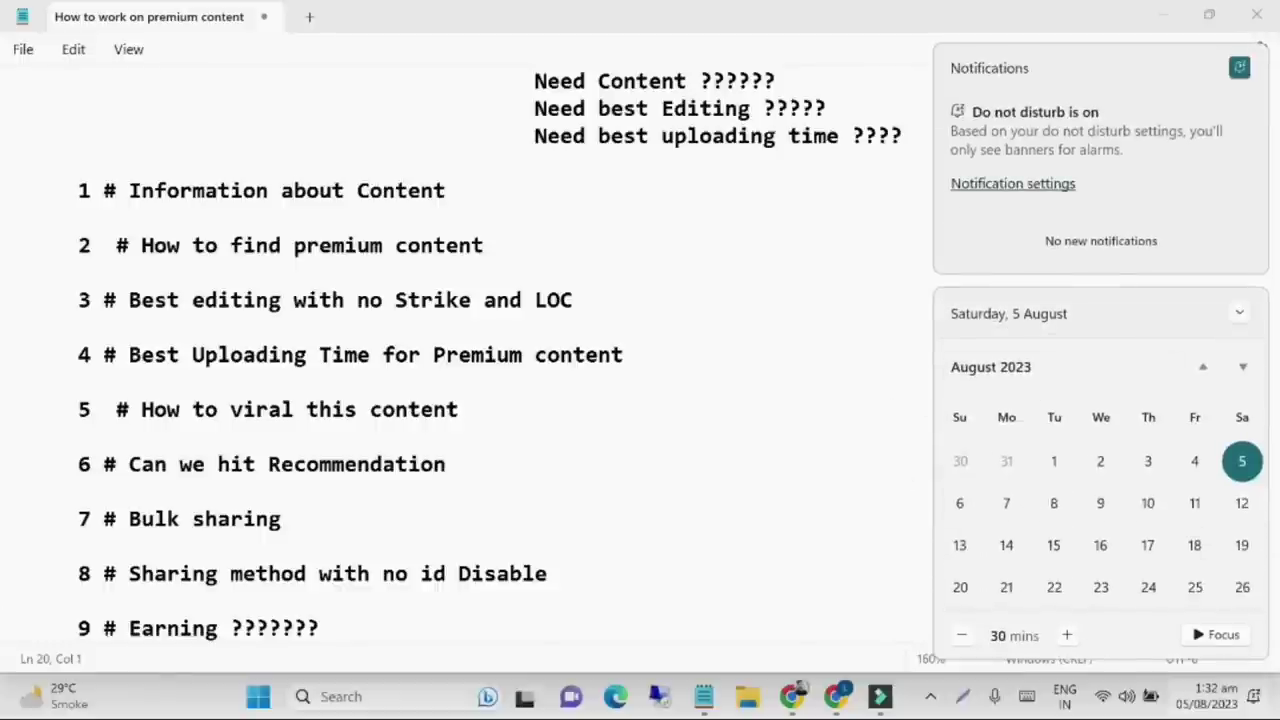
pyautogui.click(1213, 693)
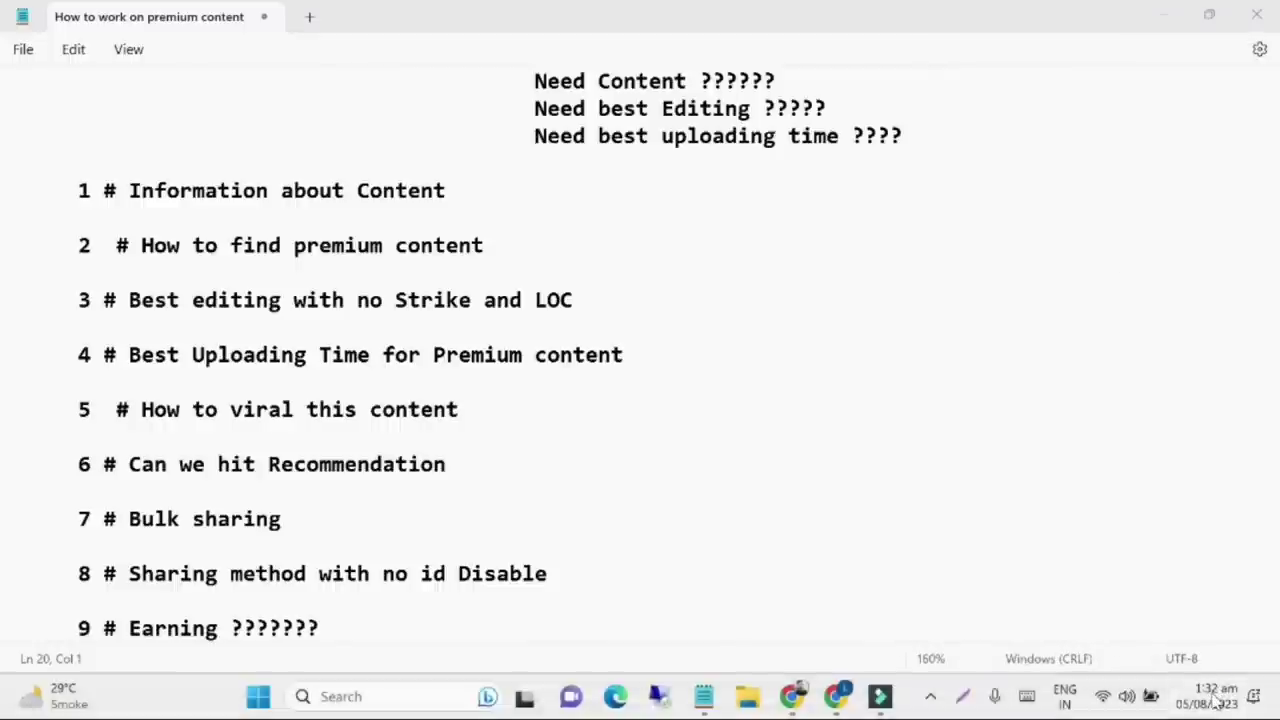
pyautogui.rightClick(1215, 698)
pyautogui.click(1198, 612)
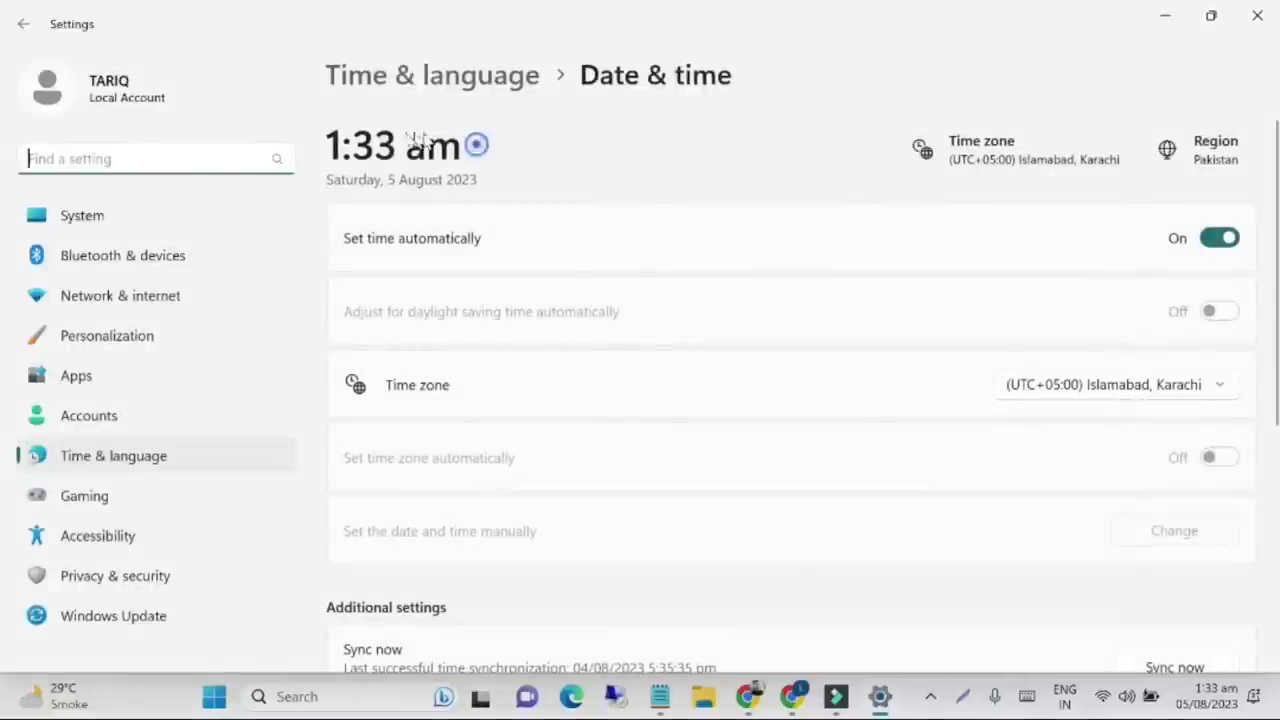
pyautogui.click(492, 152)
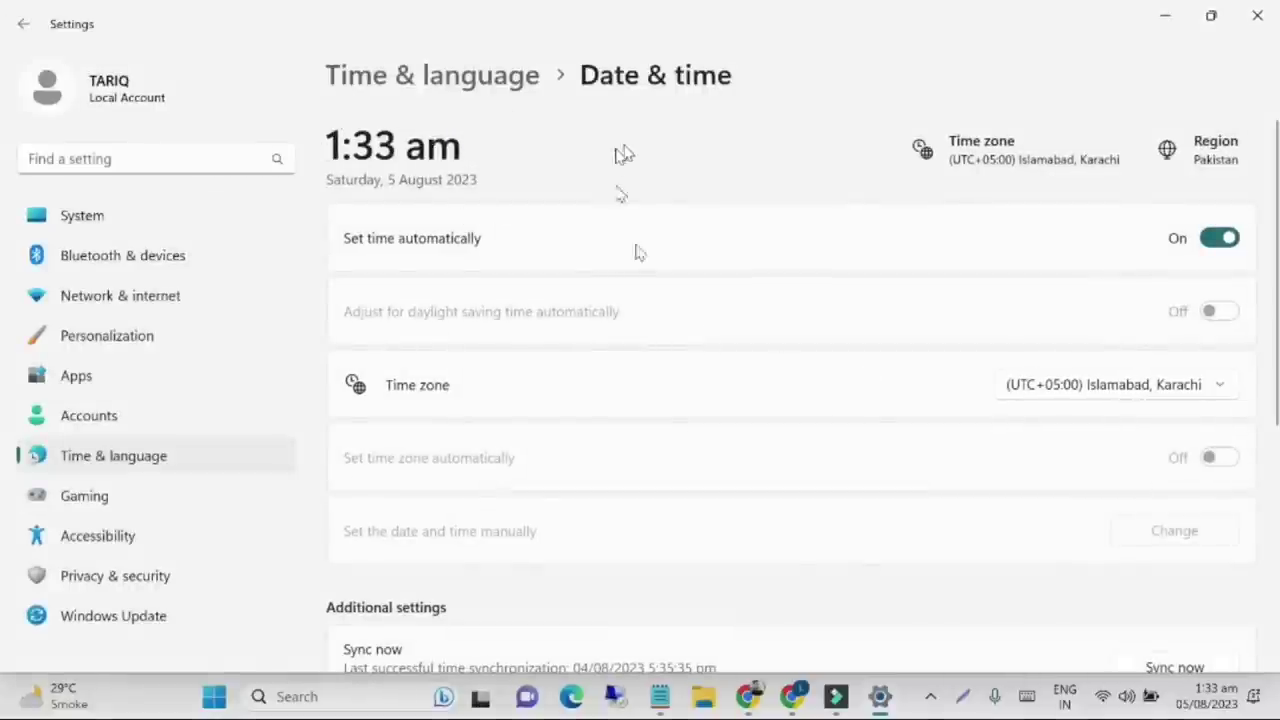
pyautogui.click(1170, 17)
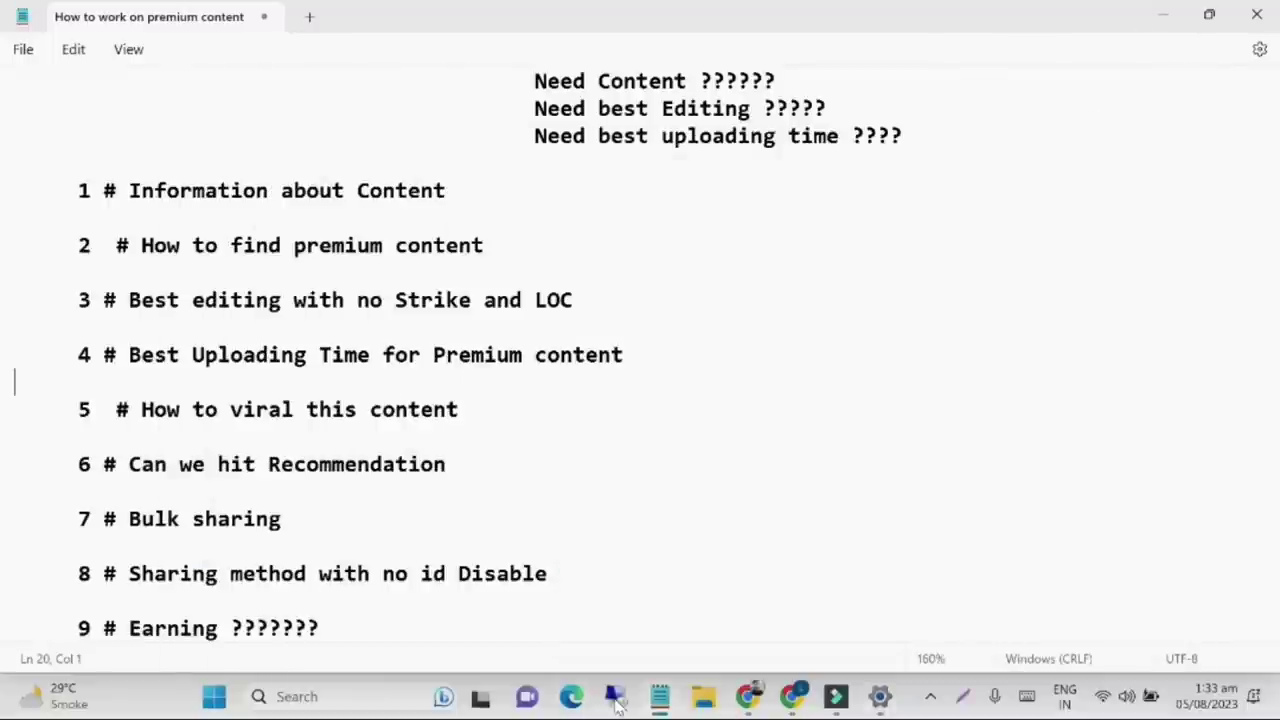
# - Connect to the saved remote desktop computer and search Google there for "my location"
pyautogui.click(614, 697)
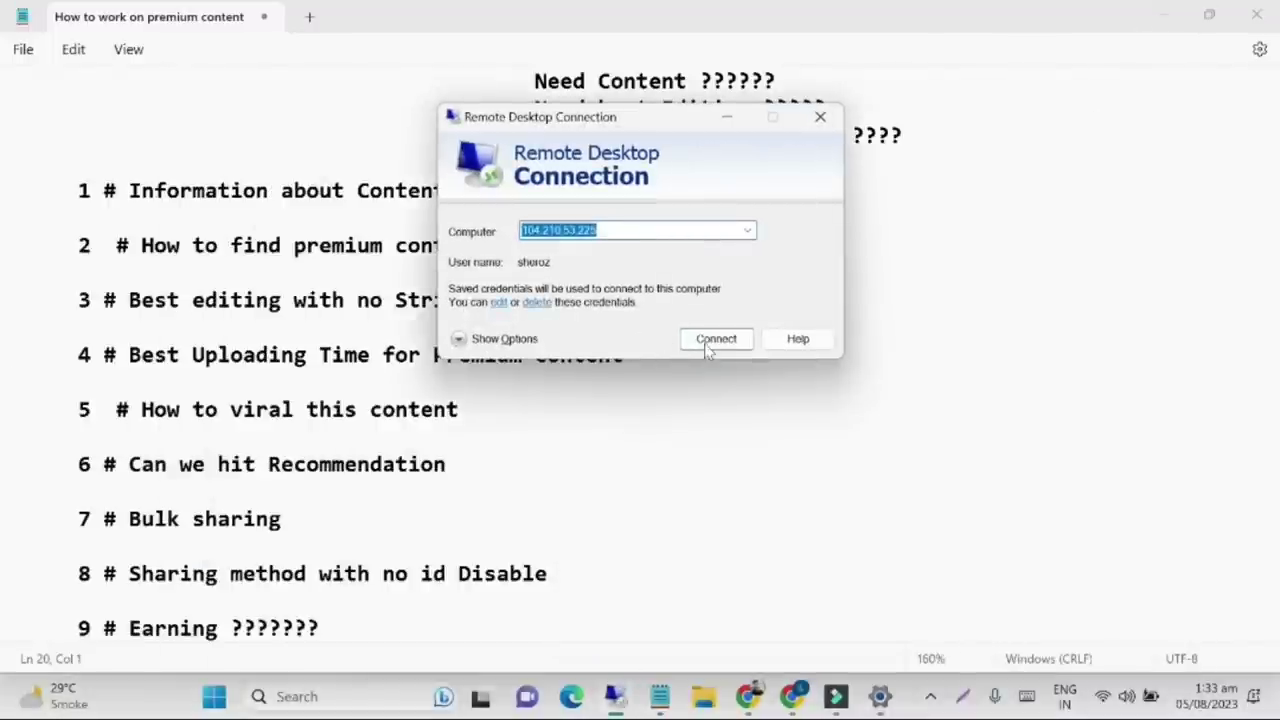
pyautogui.click(707, 343)
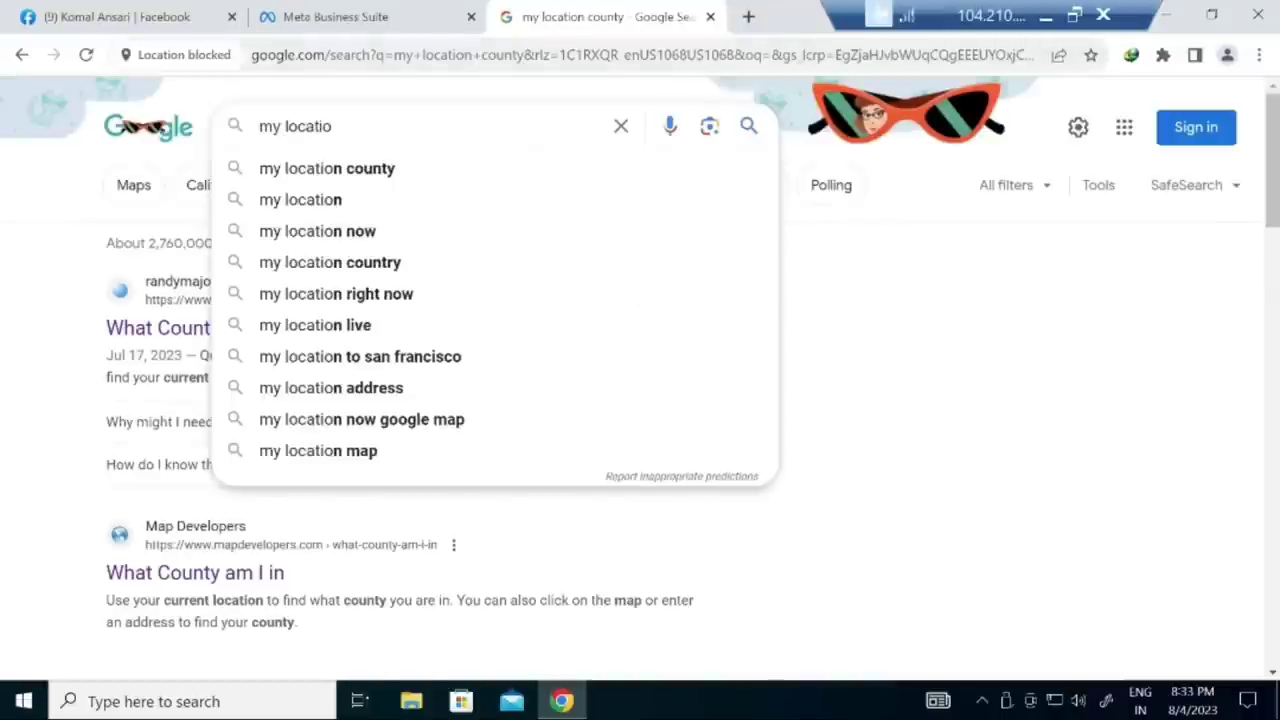
pyautogui.write('n')
pyautogui.press('Return')
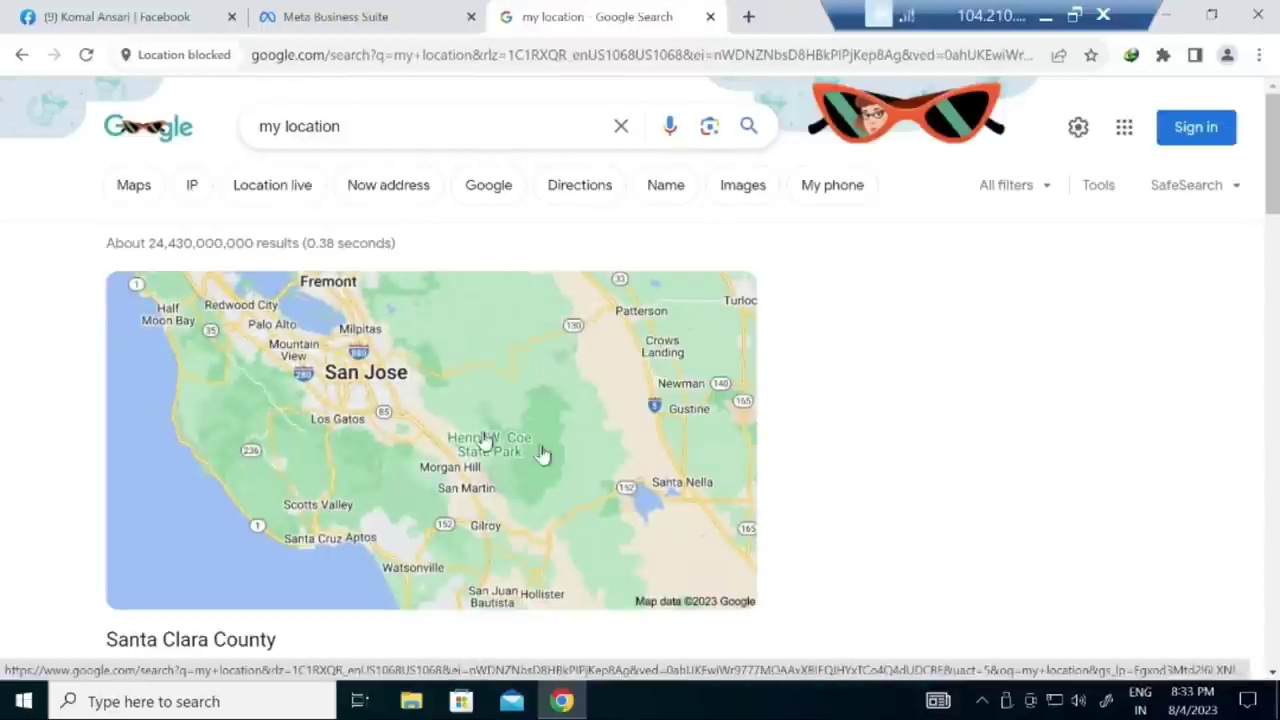
# - Examine the current date, time and time zone in the remote computer's Date & time settings, and minimize the remote session
pyautogui.rightClick(1180, 697)
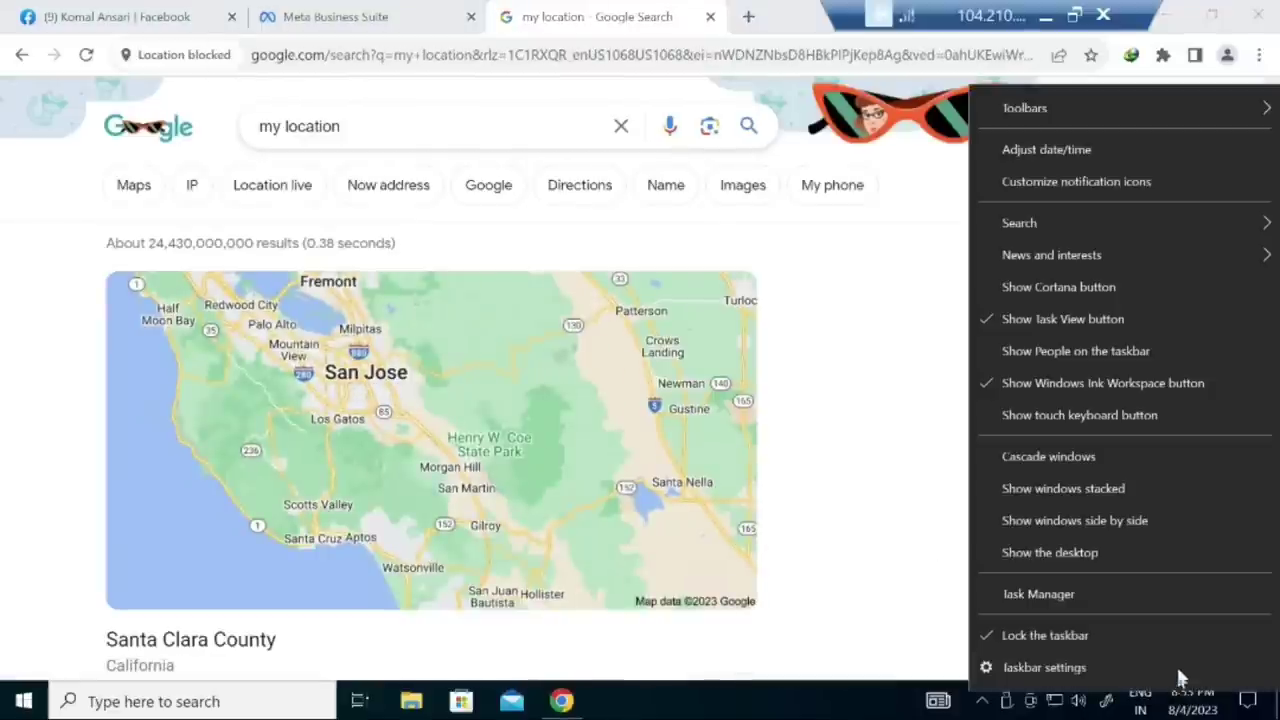
pyautogui.click(1025, 160)
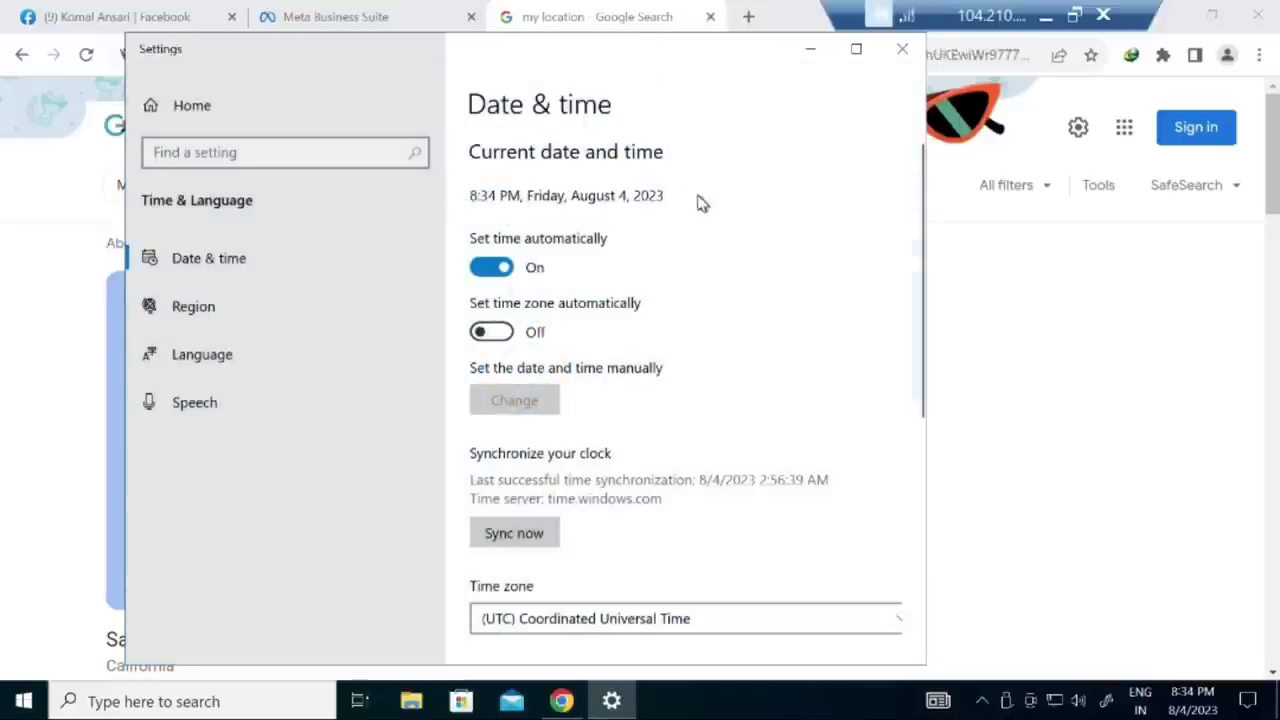
pyautogui.click(859, 50)
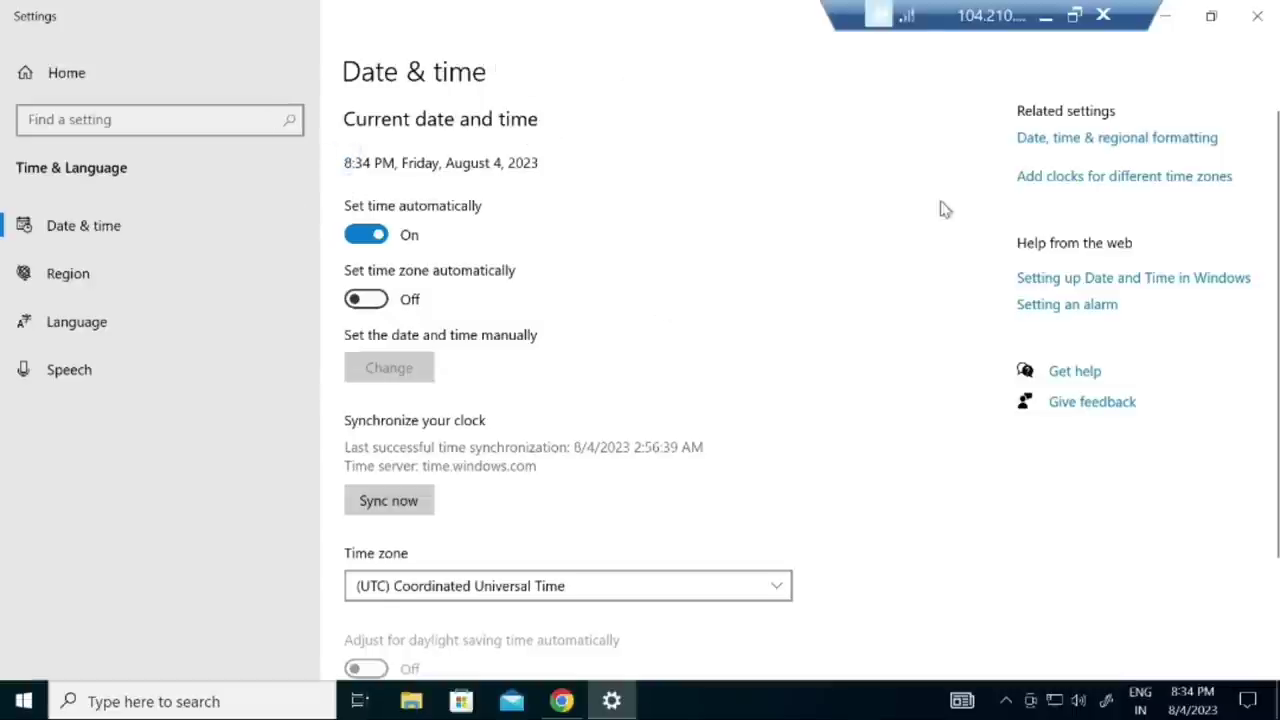
pyautogui.moveTo(1187, 701)
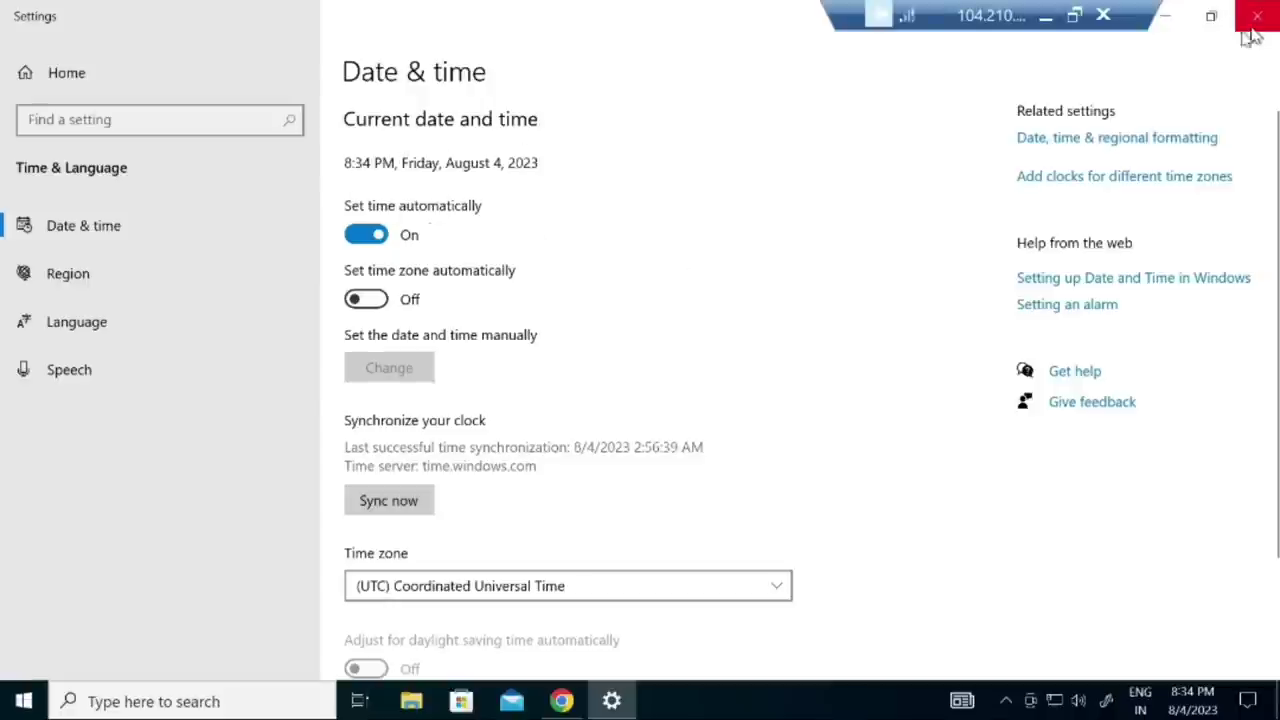
pyautogui.click(1045, 16)
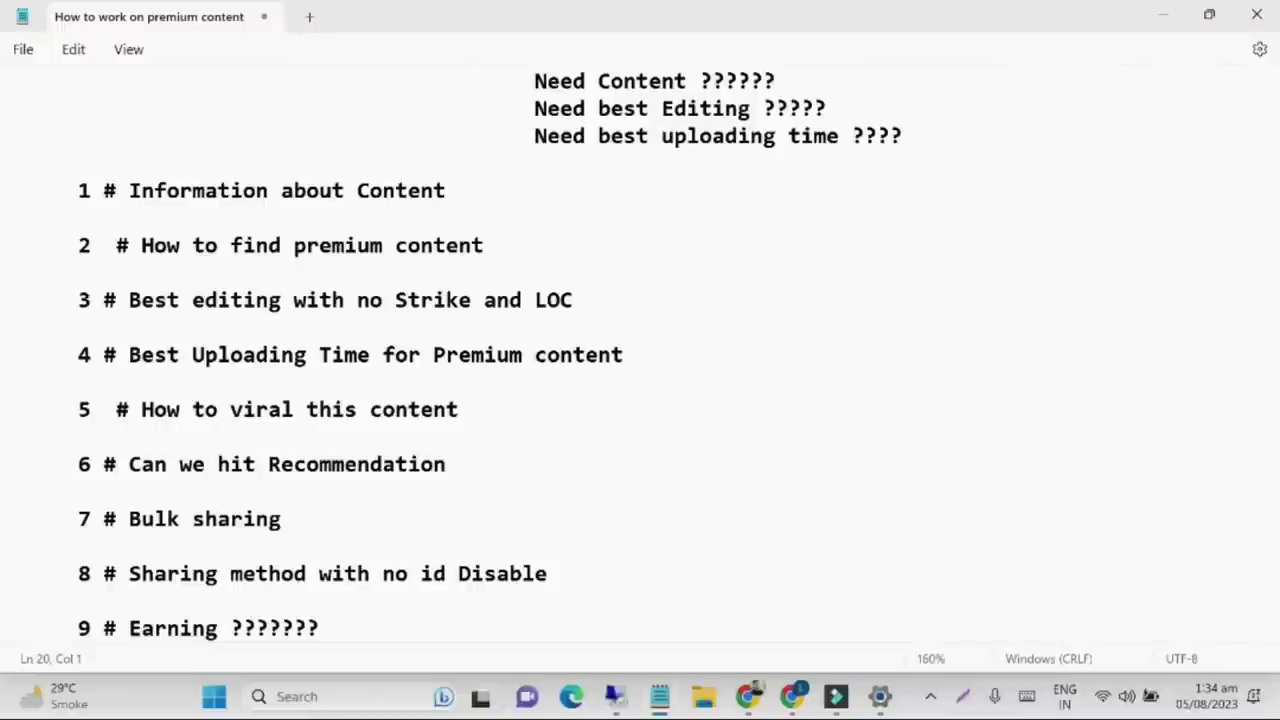
# - Highlight topic 4 in the Notepad outline, followed by "to viral this content" in topic 5
pyautogui.moveTo(622, 355); pyautogui.dragTo(104, 355)
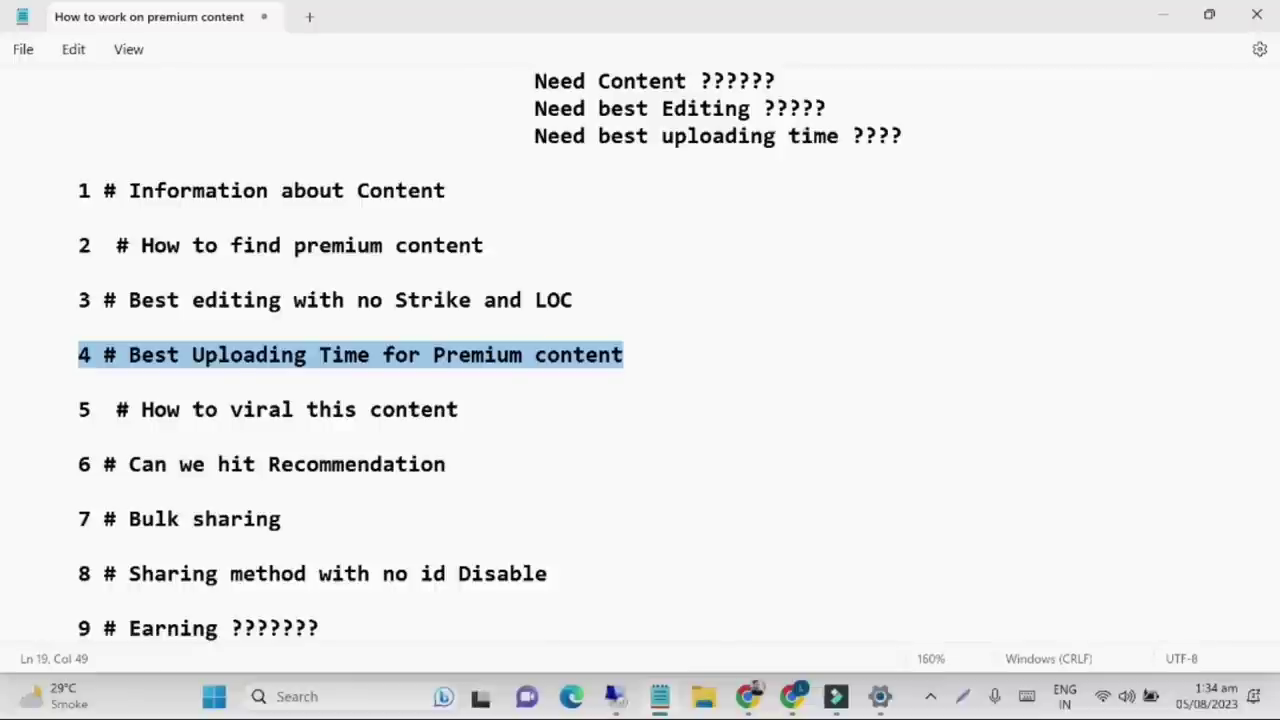
pyautogui.moveTo(449, 409); pyautogui.dragTo(180, 409)
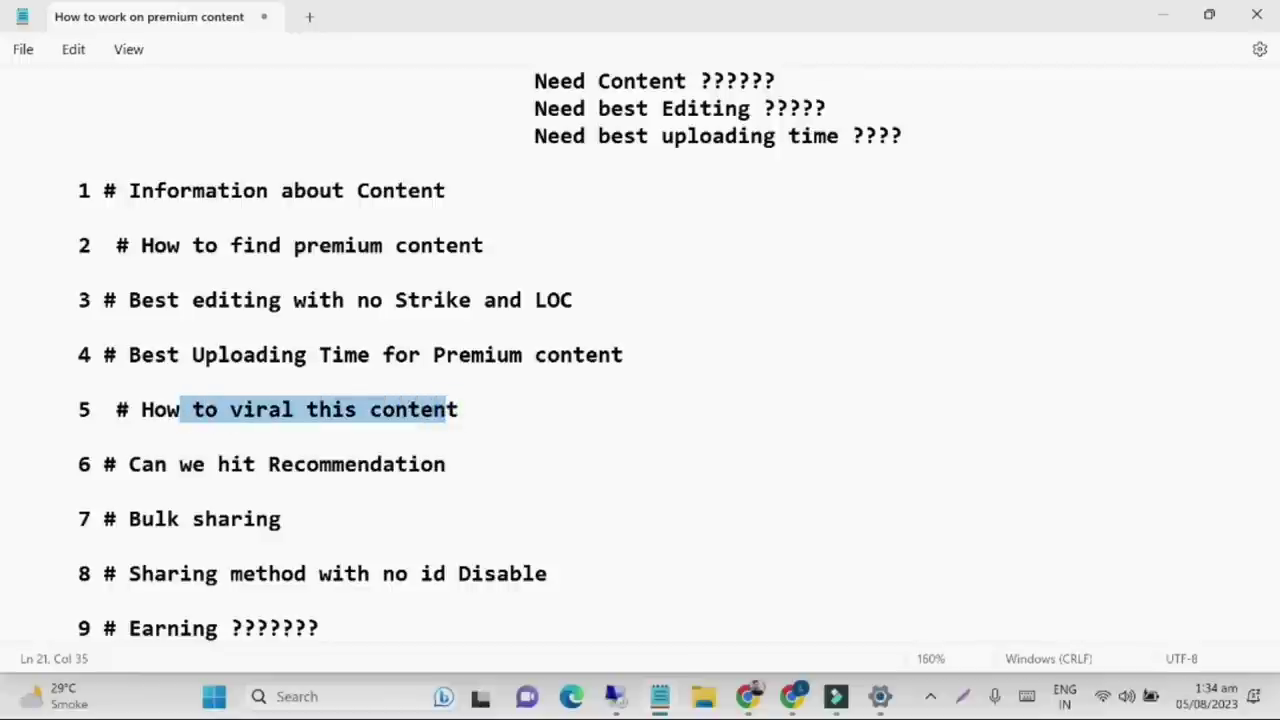
# - Highlight topic 5 in the Notepad outline, followed by topics 1 to 4 together and topic 5 again
pyautogui.press('End')
pyautogui.hotkey('ctrl', 'shift', 'Left')
pyautogui.hotkey('ctrl', 'shift', 'Left')
pyautogui.hotkey('ctrl', 'shift', 'Left')
pyautogui.hotkey('ctrl', 'shift', 'Left')
pyautogui.hotkey('ctrl', 'shift', 'Left')
pyautogui.hotkey('ctrl', 'shift', 'Left')
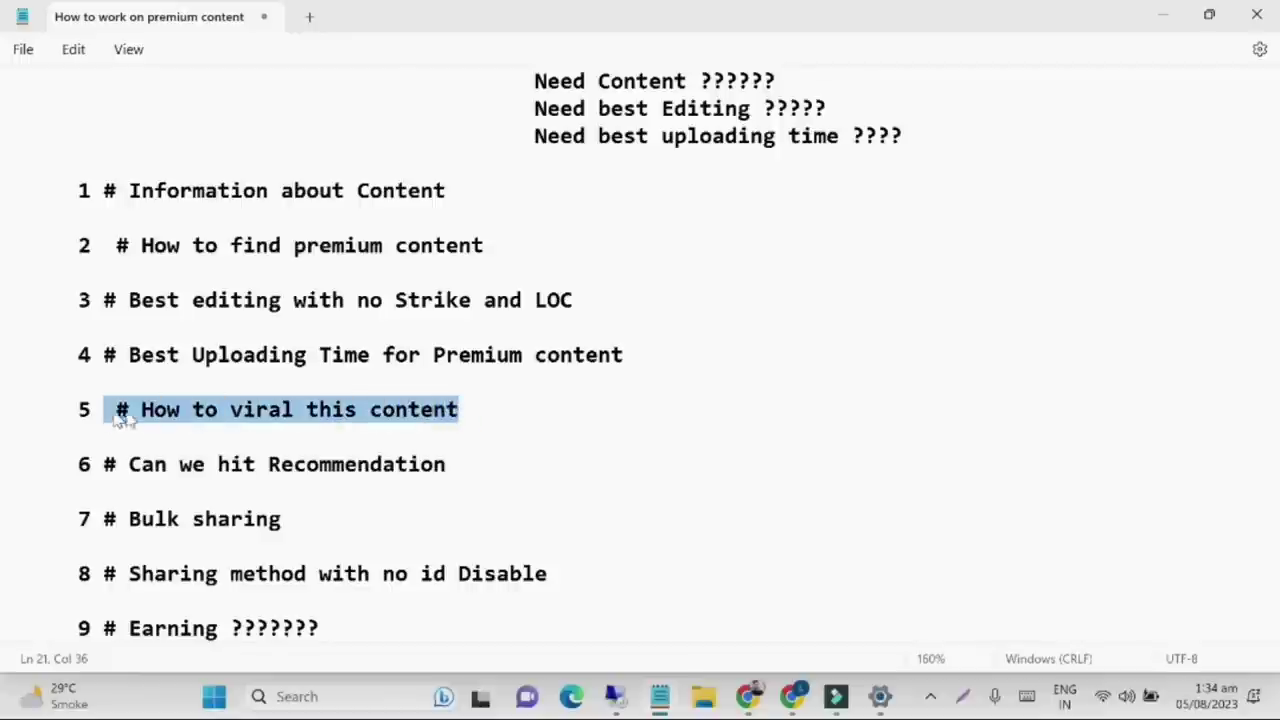
pyautogui.click(458, 409)
pyautogui.moveTo(458, 409); pyautogui.dragTo(116, 409)
pyautogui.moveTo(623, 355); pyautogui.dragTo(52, 190)
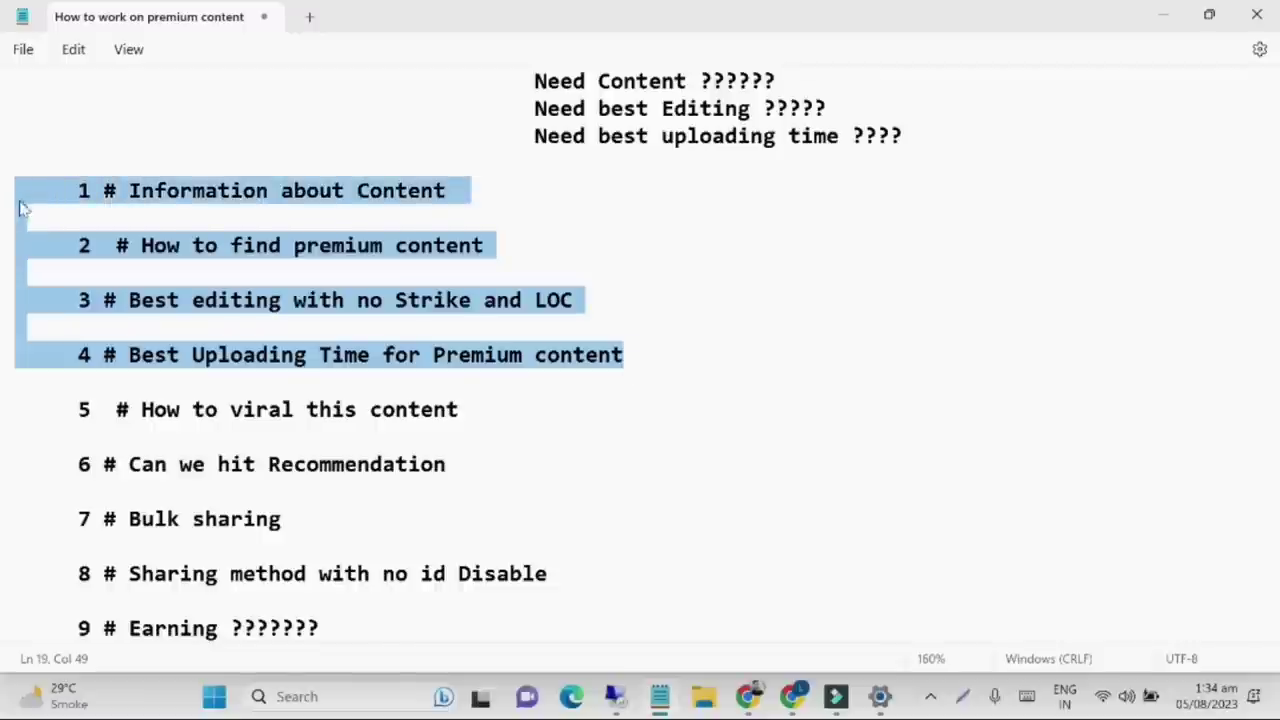
pyautogui.moveTo(458, 409); pyautogui.dragTo(90, 409)
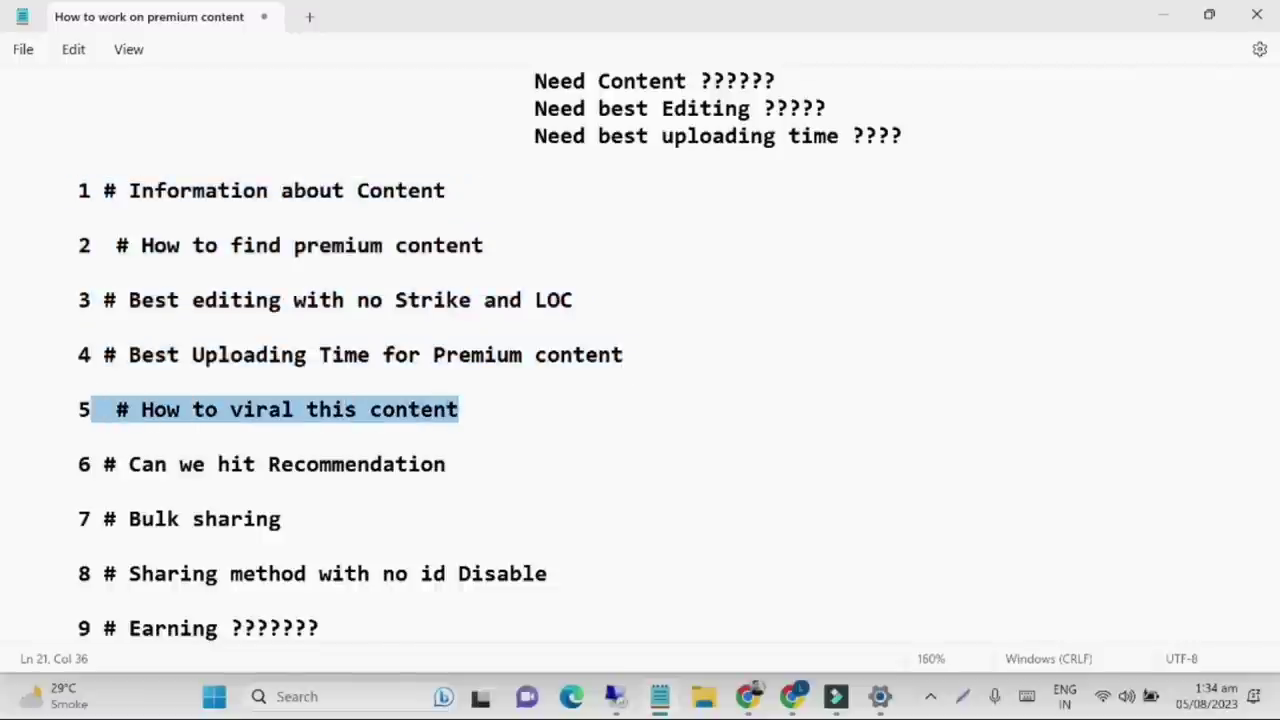
# - Switch to Chrome and find the Noob gaming page's "How to make Motor Bike" view statistics in Meta Business Suite's published posts
pyautogui.click(748, 697)
pyautogui.click(289, 17)
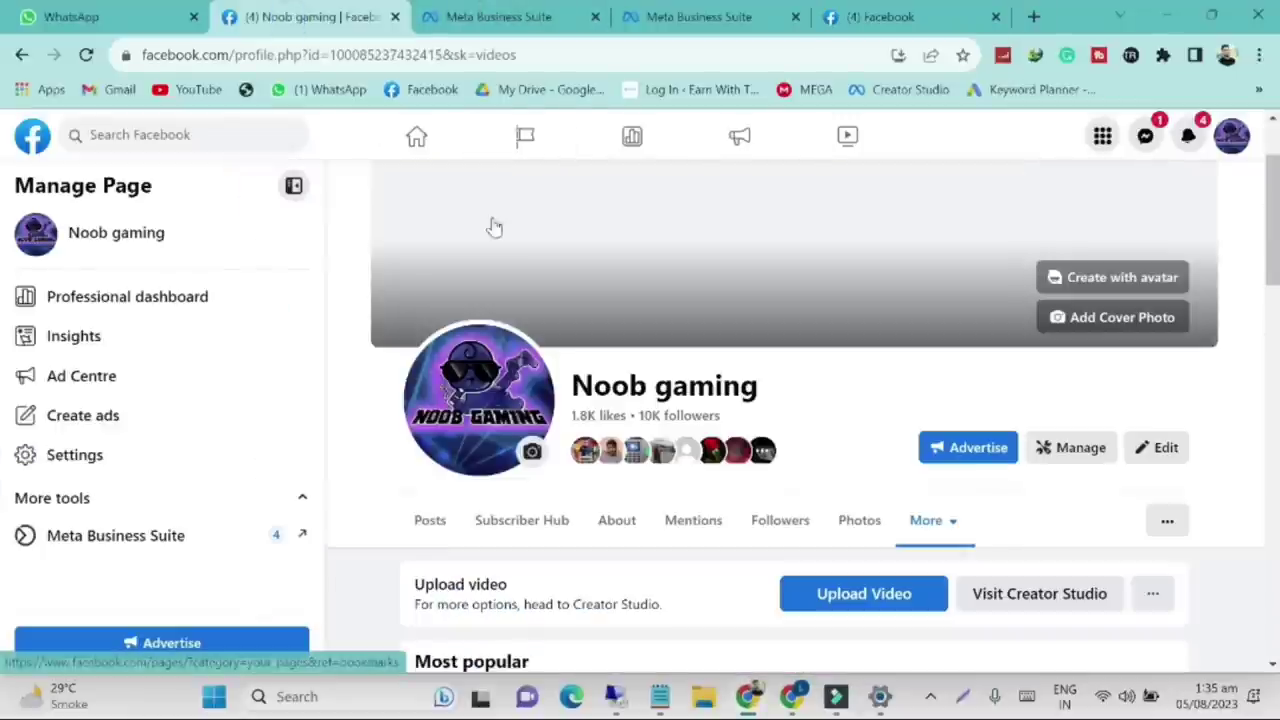
pyautogui.click(480, 10)
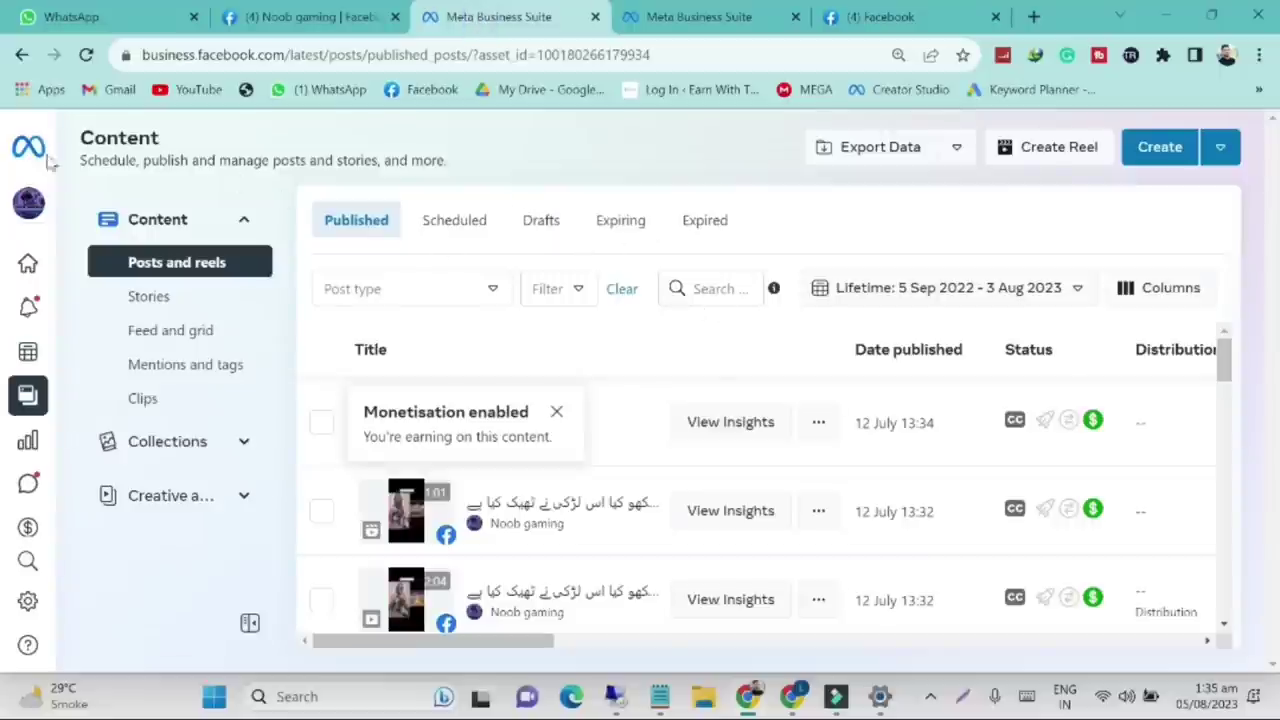
pyautogui.moveTo(56, 188)
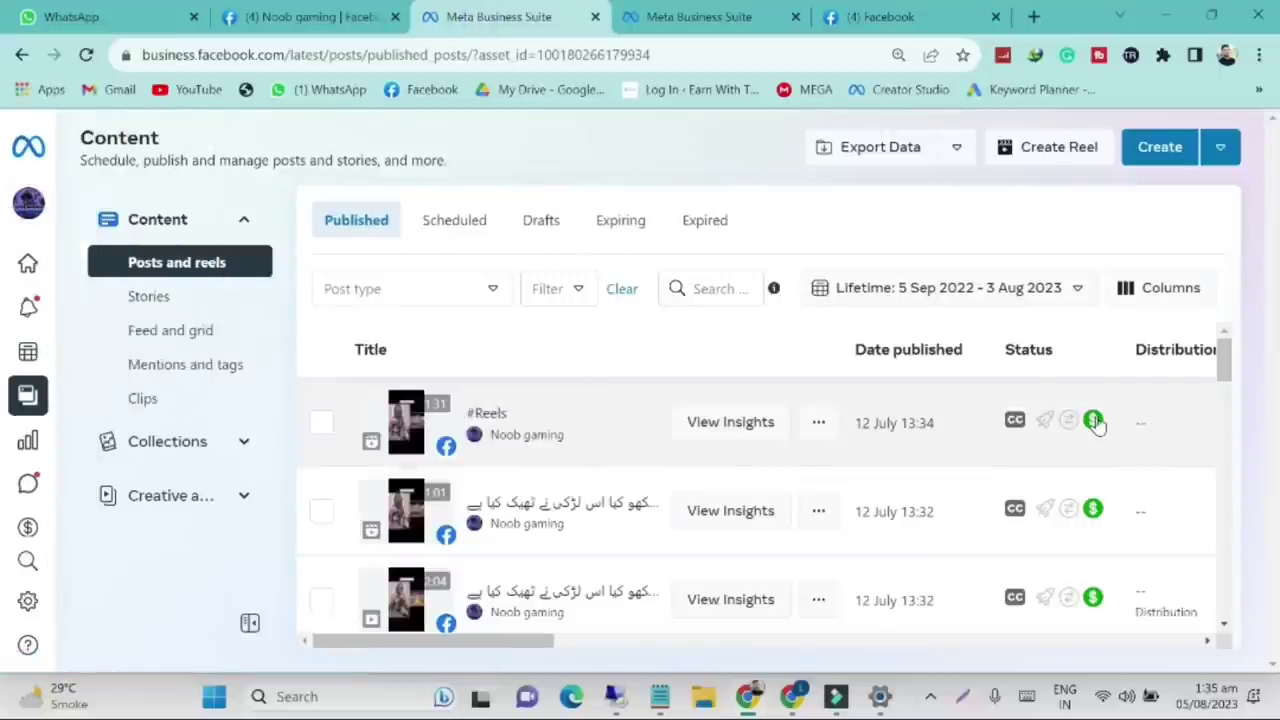
pyautogui.scroll(-1, 945, 513)
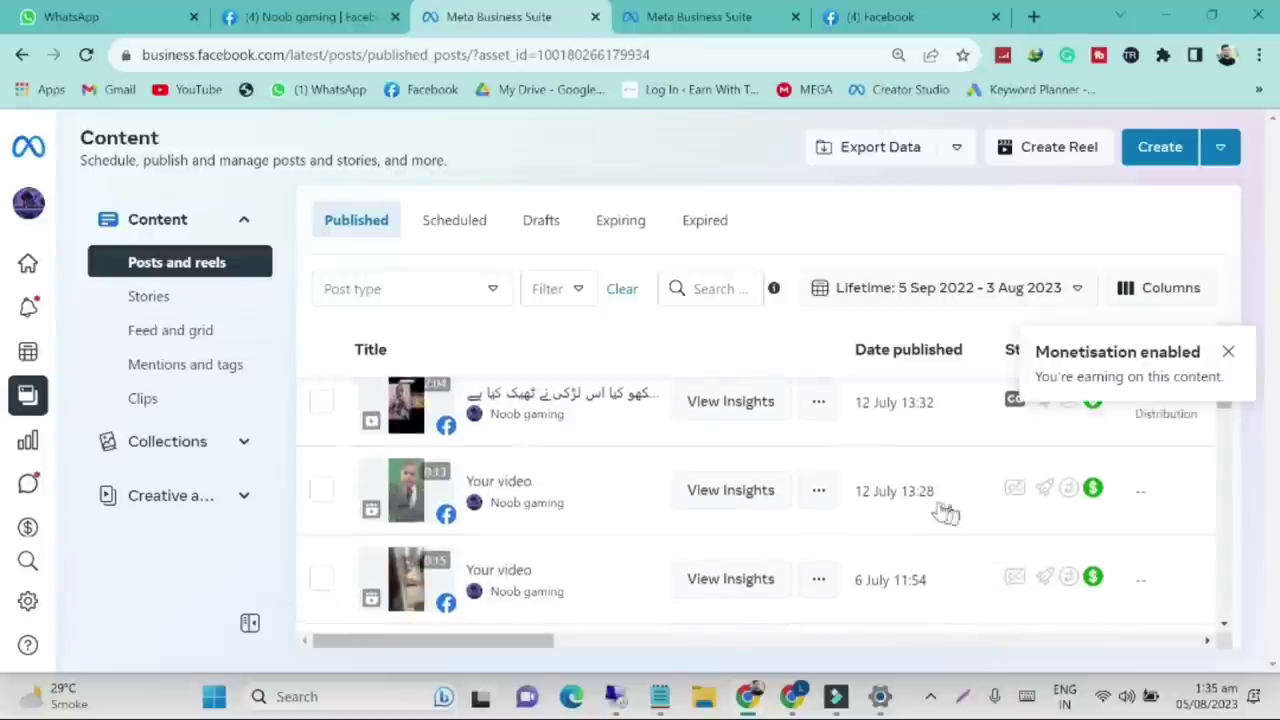
pyautogui.scroll(-5, 945, 513)
pyautogui.scroll(-4, 916, 507)
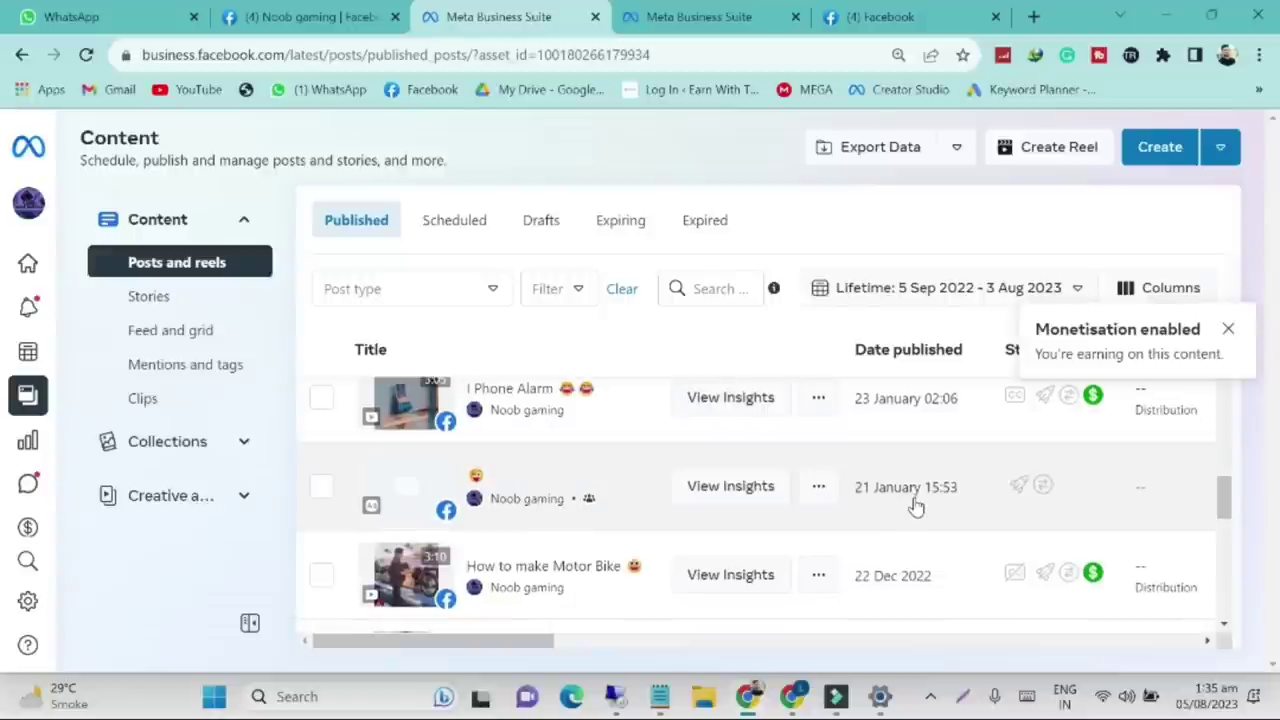
pyautogui.moveTo(549, 641); pyautogui.dragTo(766, 592)
pyautogui.scroll(-1, 758, 580)
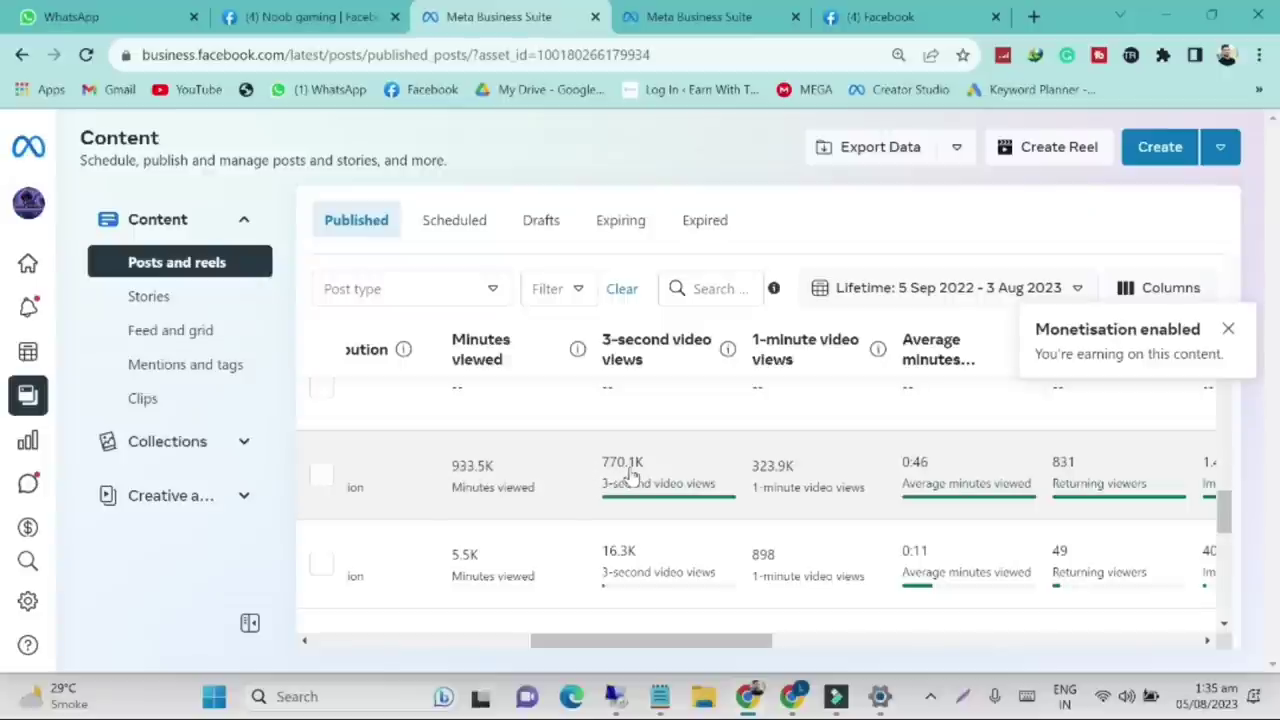
# - Highlight the view count under "How to make Motor Bike" on the Noob gaming page and compare it with the Meta Business Suite statistics
pyautogui.click(349, 14)
pyautogui.scroll(-10, 873, 443)
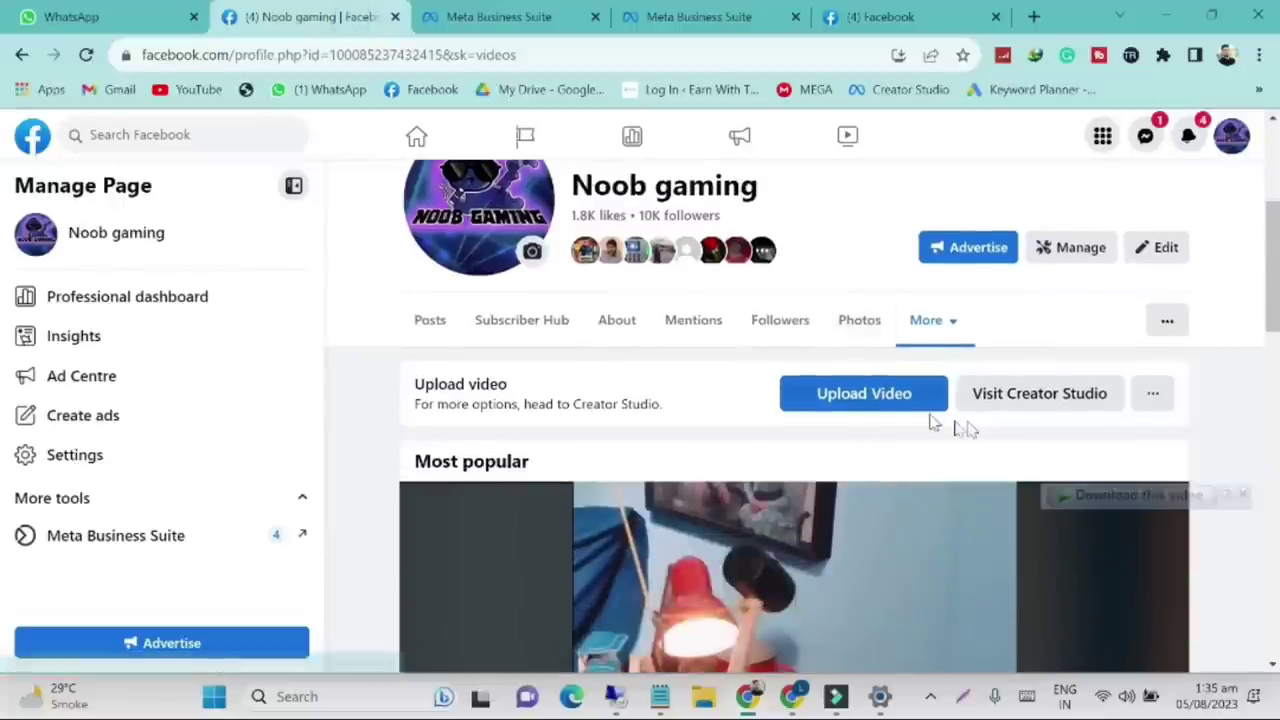
pyautogui.scroll(-6, 980, 420)
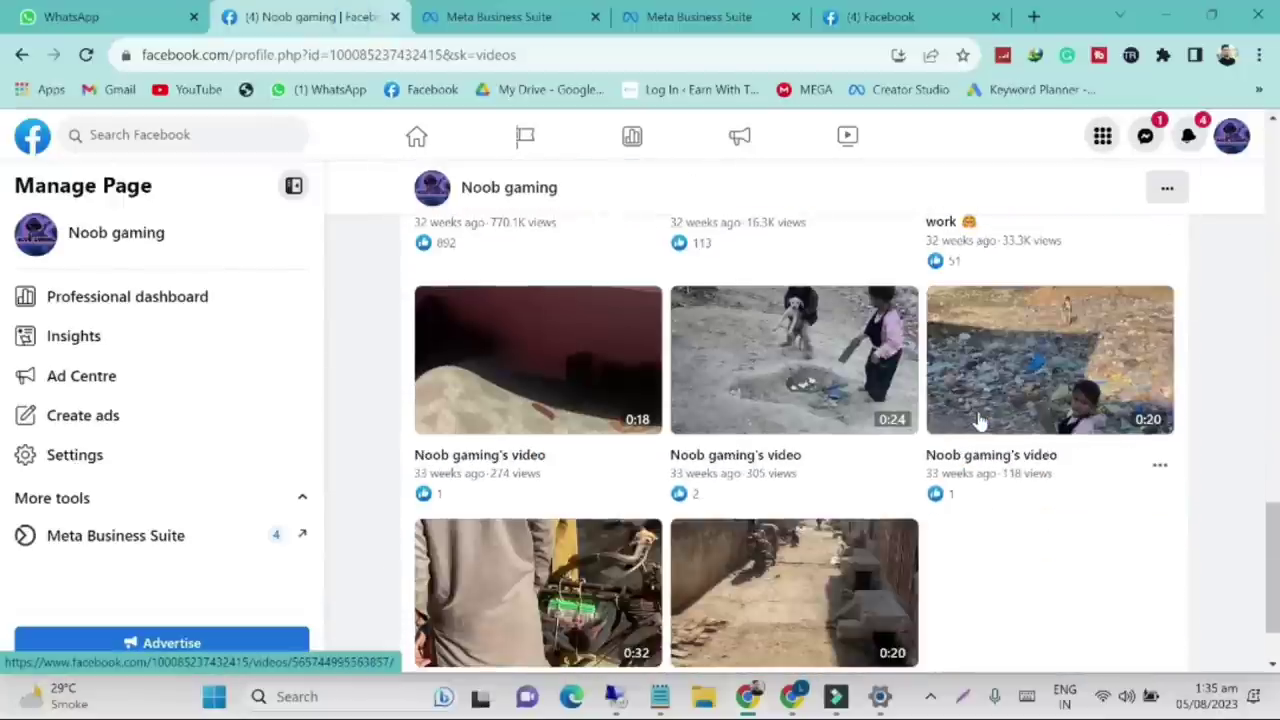
pyautogui.scroll(3, 980, 420)
pyautogui.moveTo(509, 523)
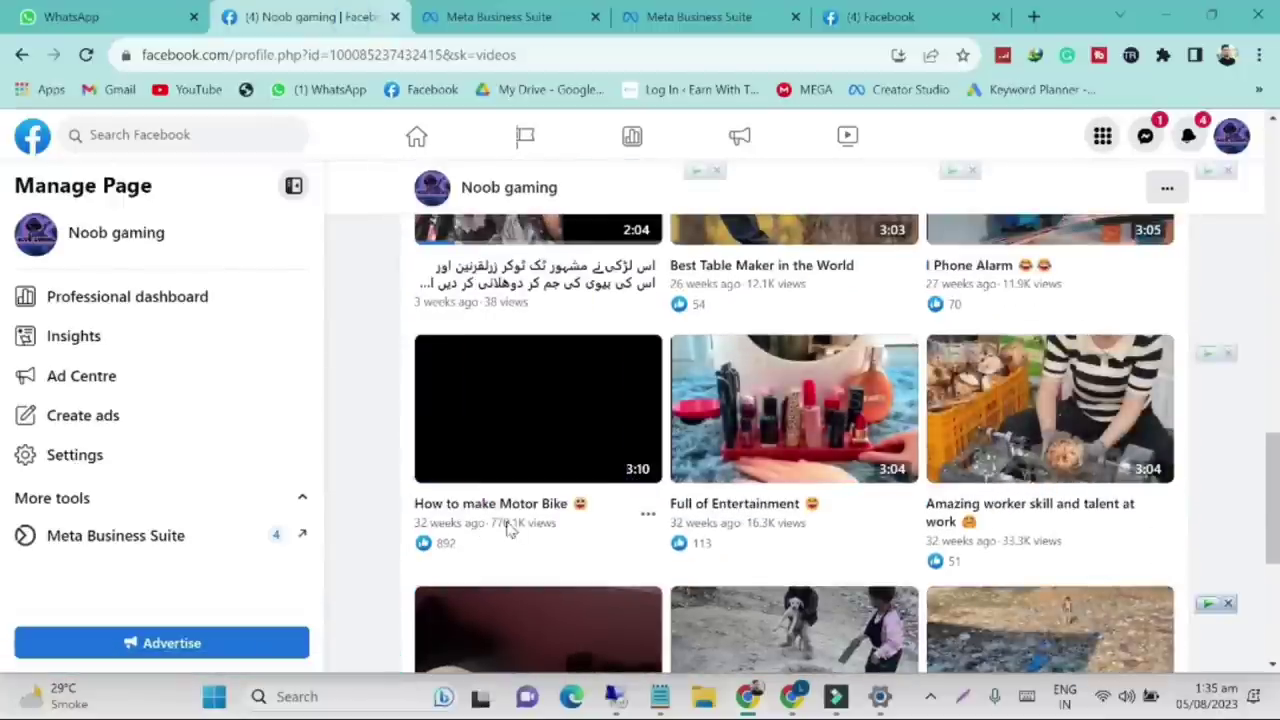
pyautogui.moveTo(556, 523); pyautogui.dragTo(489, 523)
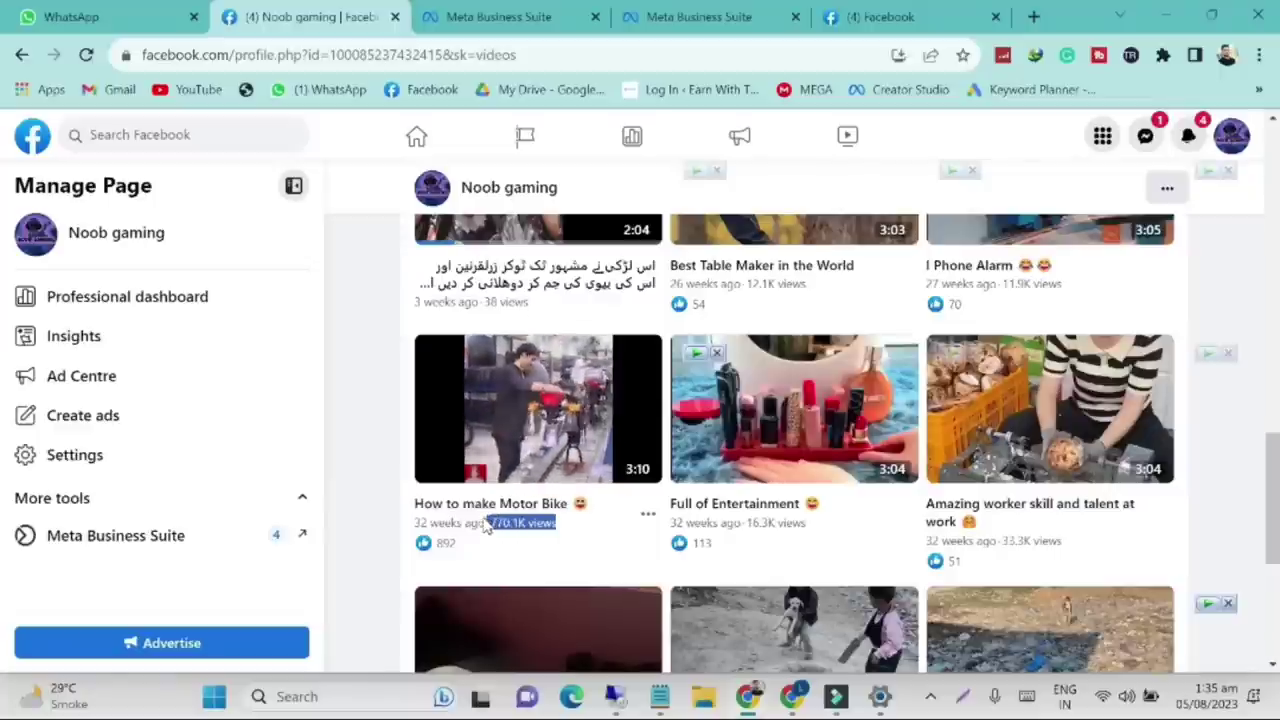
pyautogui.hotkey('ctrl', 'Tab')
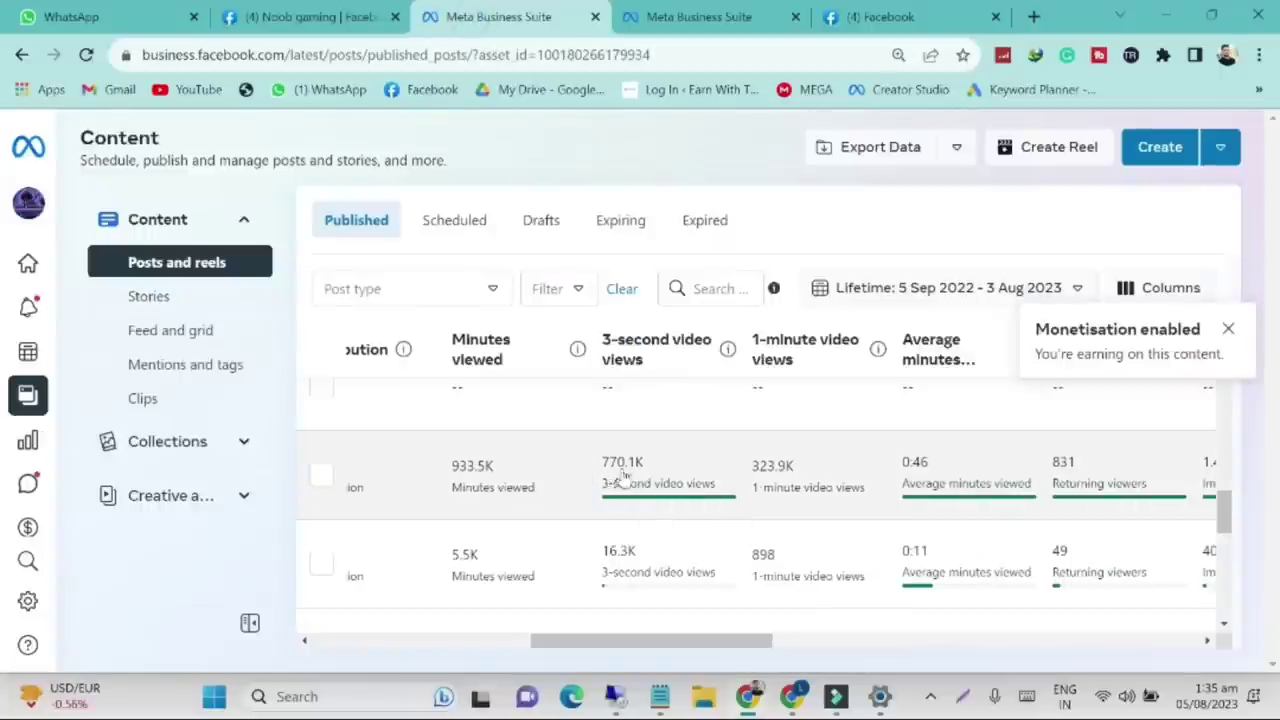
pyautogui.click(1229, 330)
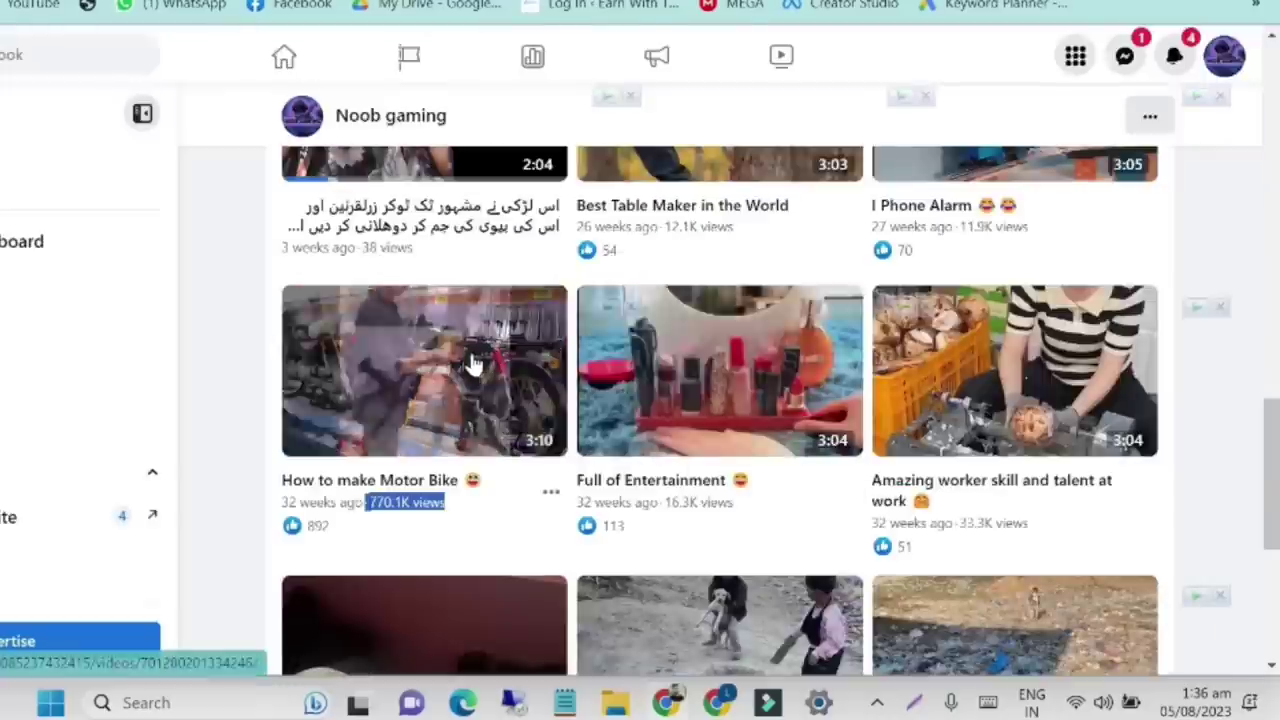
pyautogui.rightClick(472, 358)
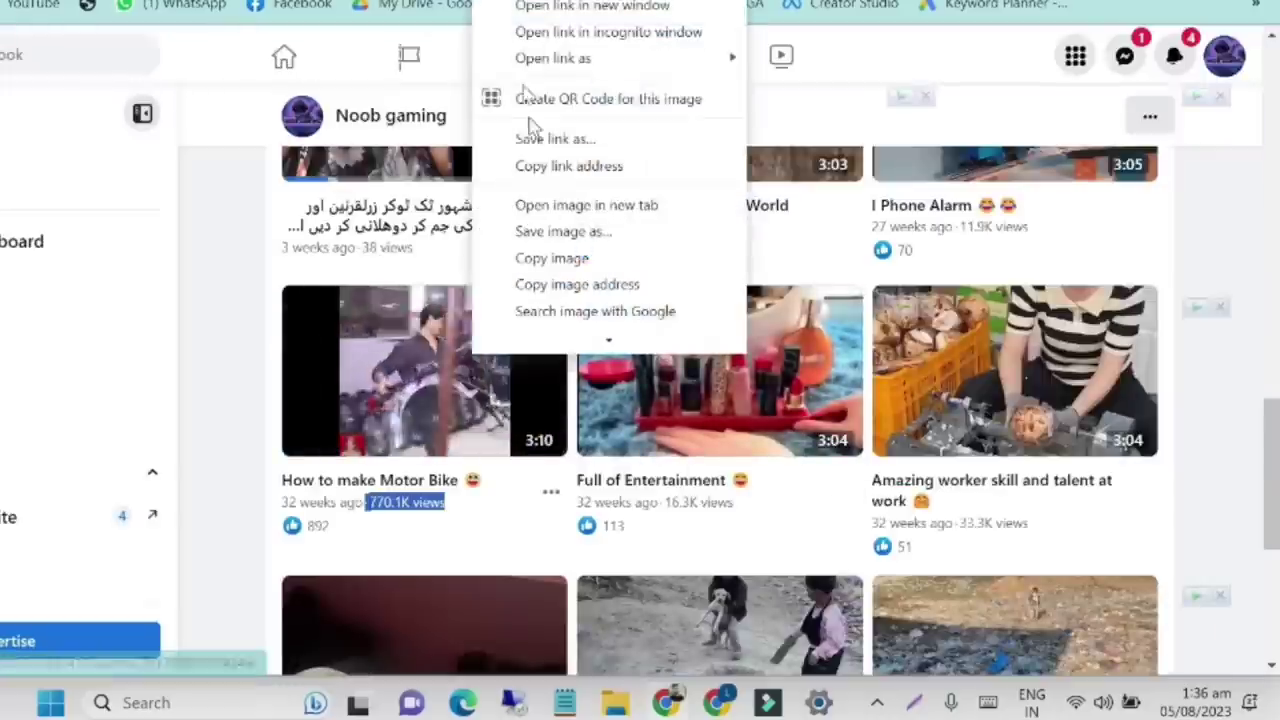
pyautogui.press('Escape')
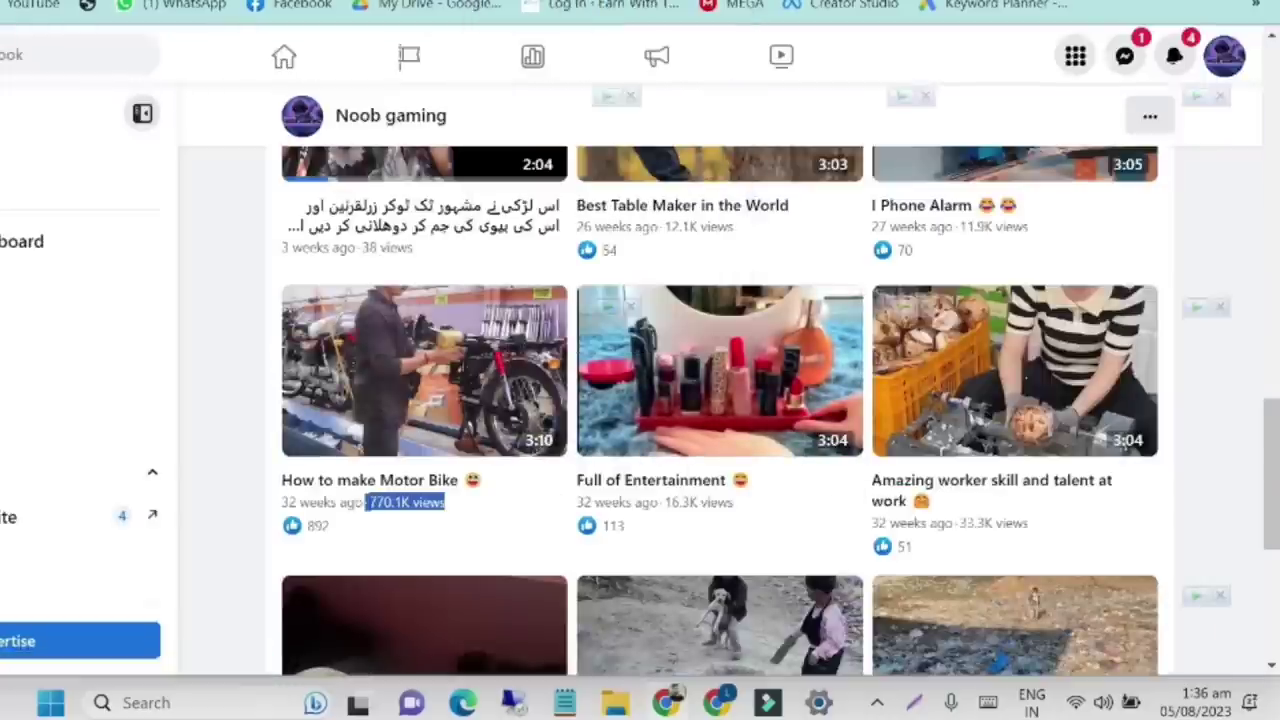
pyautogui.click(405, 502)
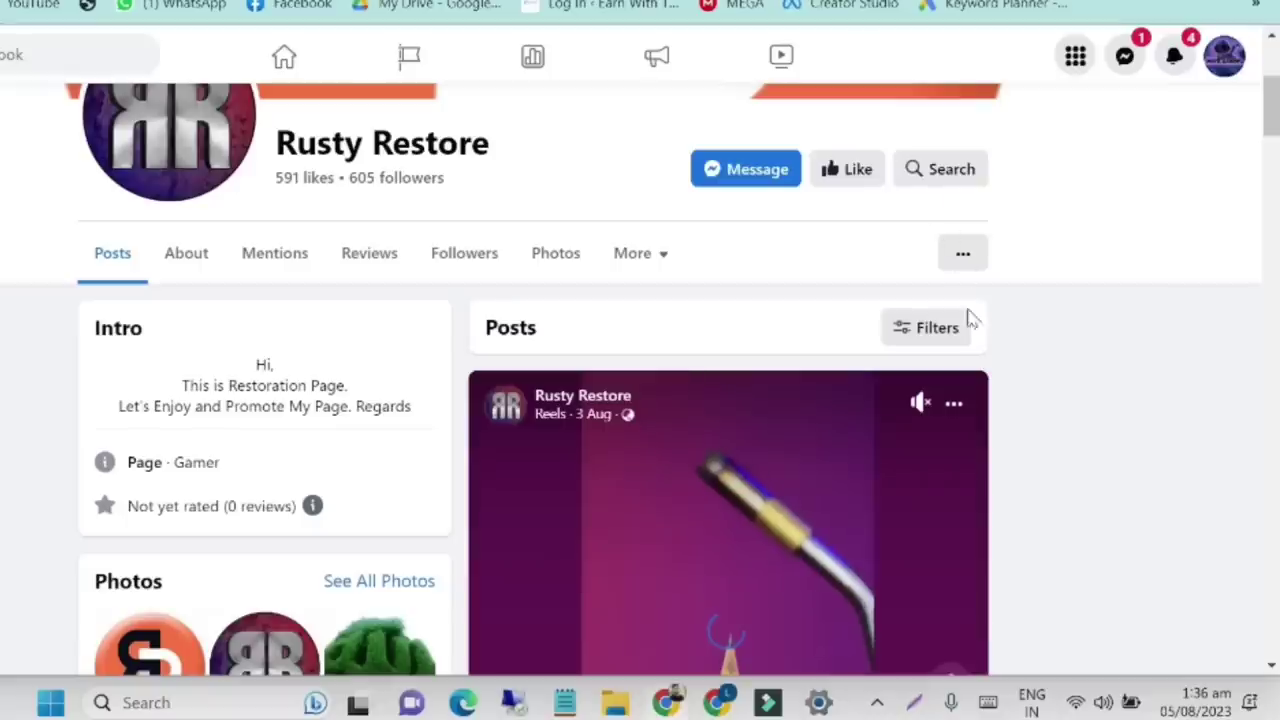
# - Look through the Rusty Restore page's posts and the Noob gaming page's video list
pyautogui.scroll(-3, 985, 355)
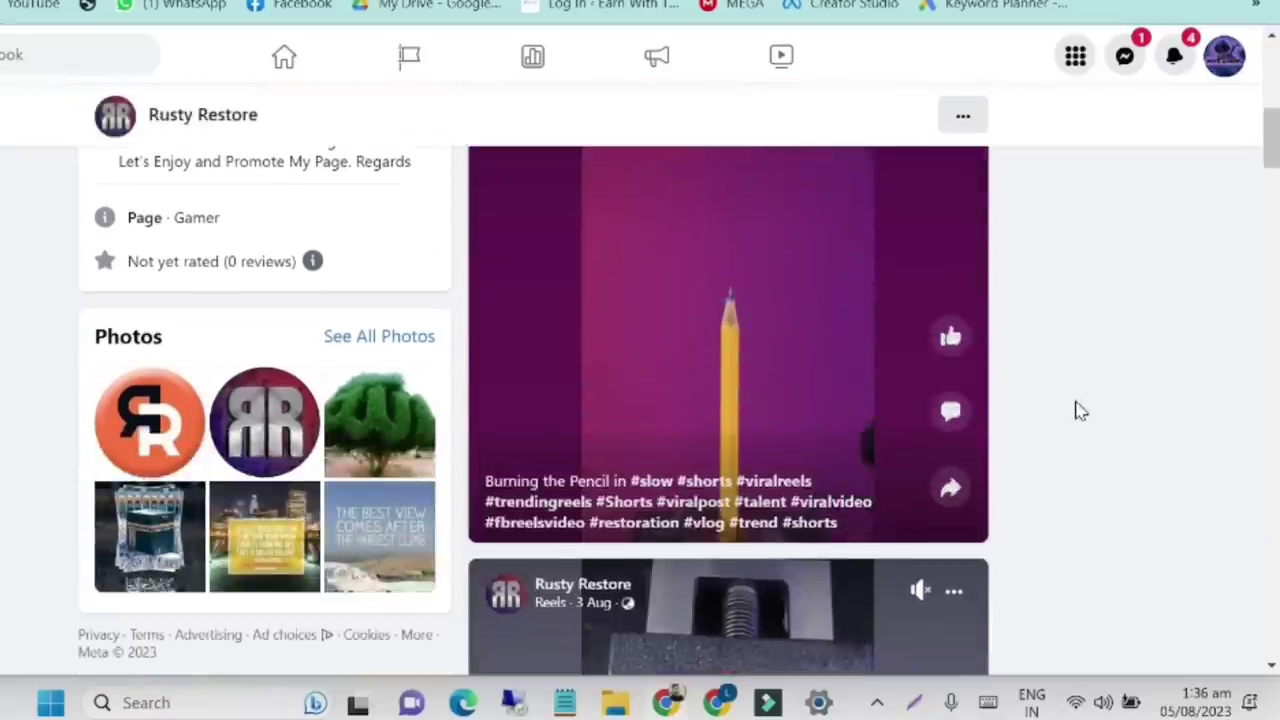
pyautogui.scroll(-10, 1220, 455)
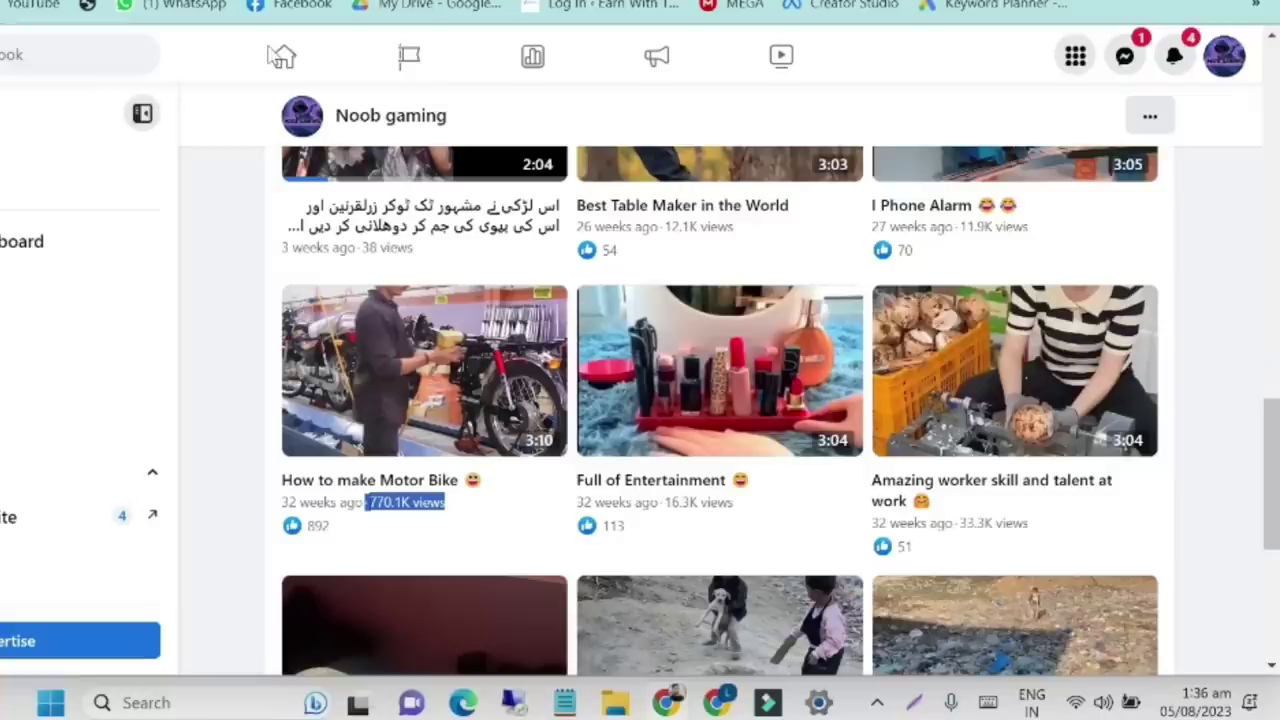
pyautogui.scroll(-3, 486, 391)
pyautogui.scroll(15, 177, 374)
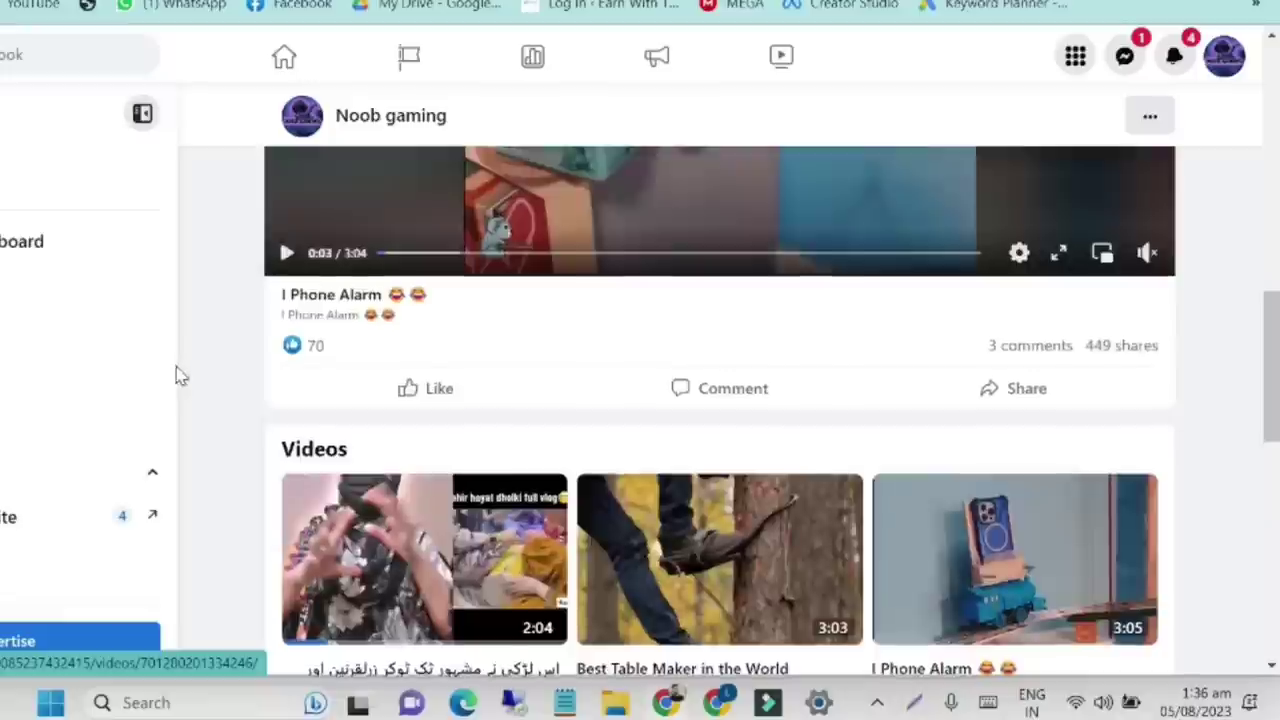
pyautogui.scroll(4, 258, 295)
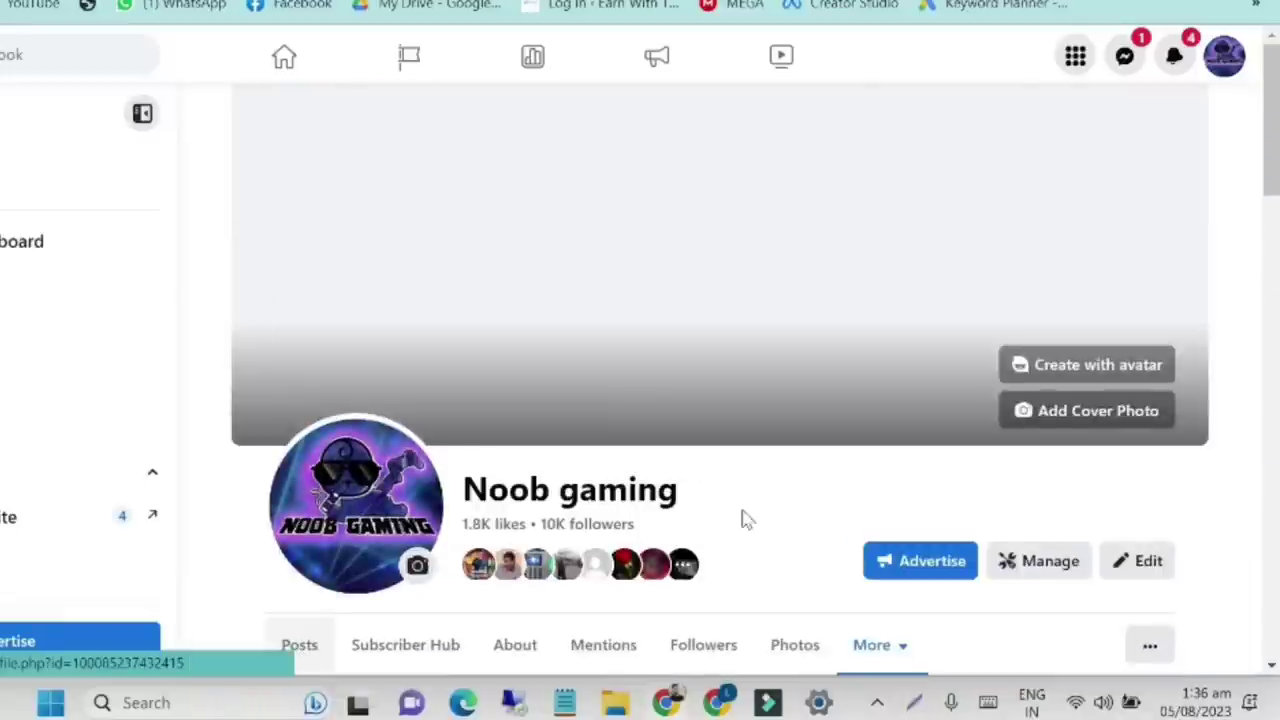
pyautogui.scroll(-5, 1066, 391)
pyautogui.scroll(-10, 1070, 392)
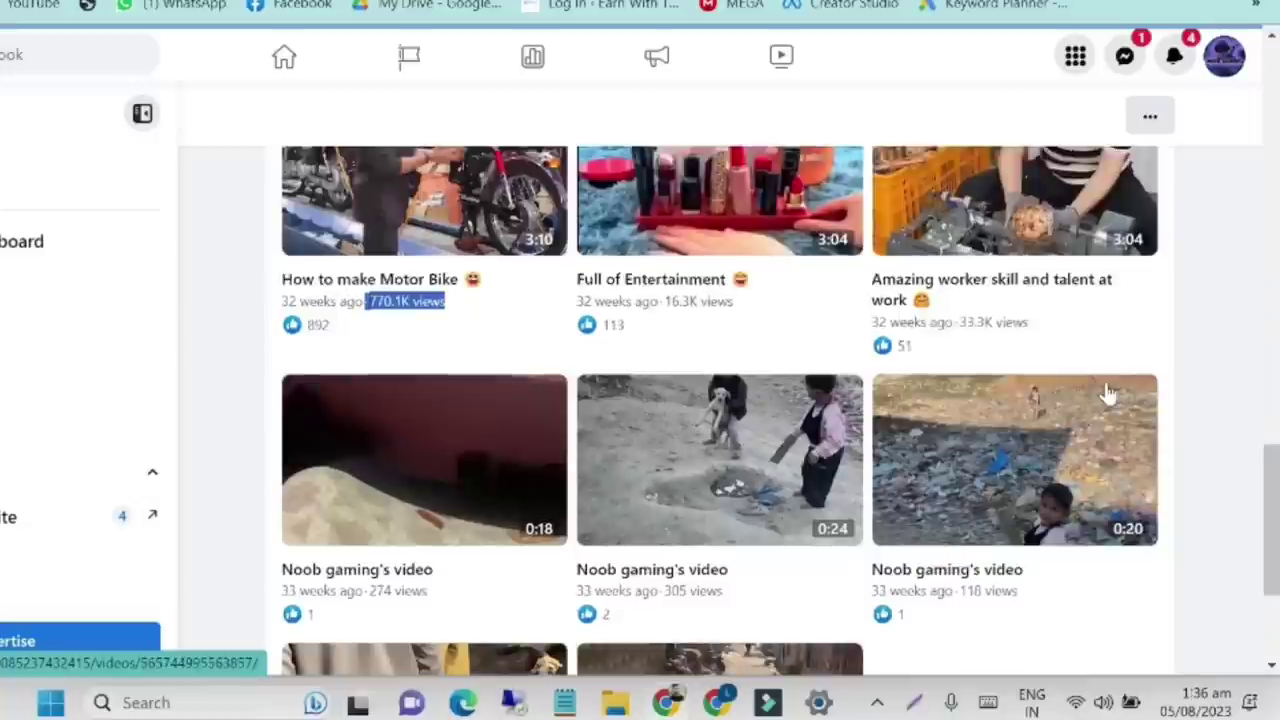
pyautogui.scroll(-3, 1106, 391)
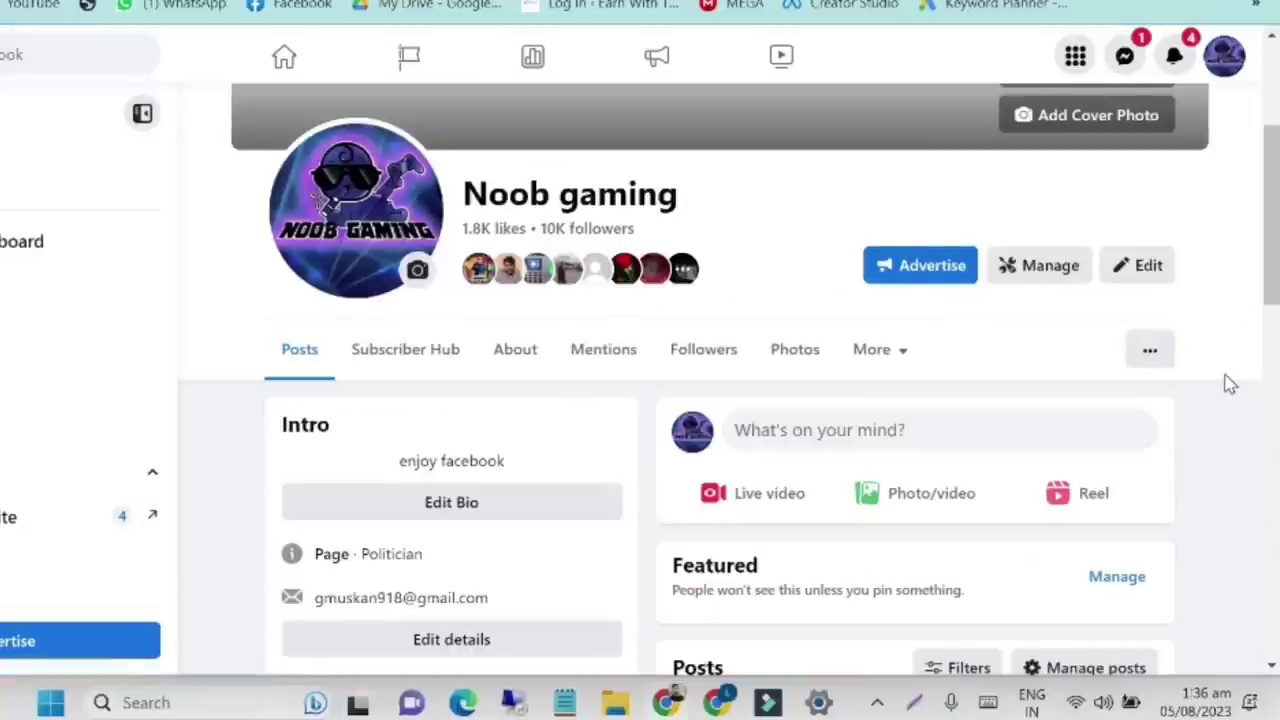
# - Find the motor bike video among the Noob gaming page's posts and check its share count
pyautogui.scroll(-10, 1223, 380)
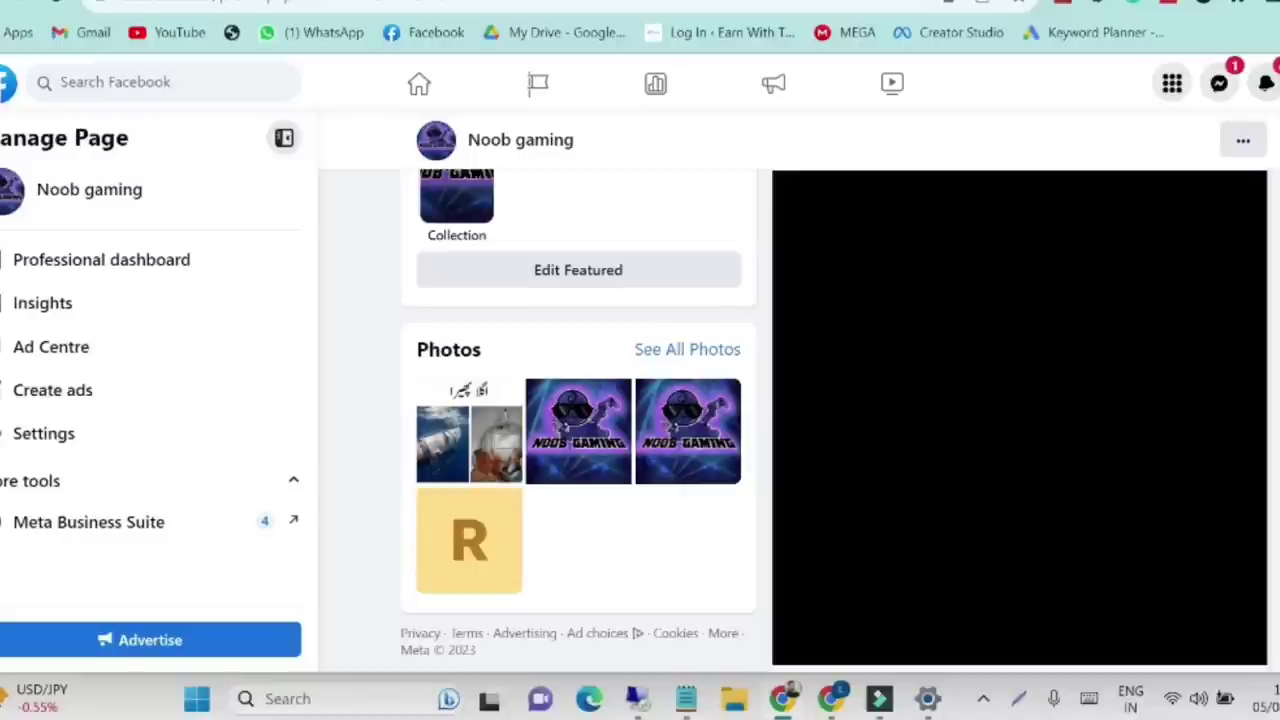
pyautogui.scroll(-3, 1020, 400)
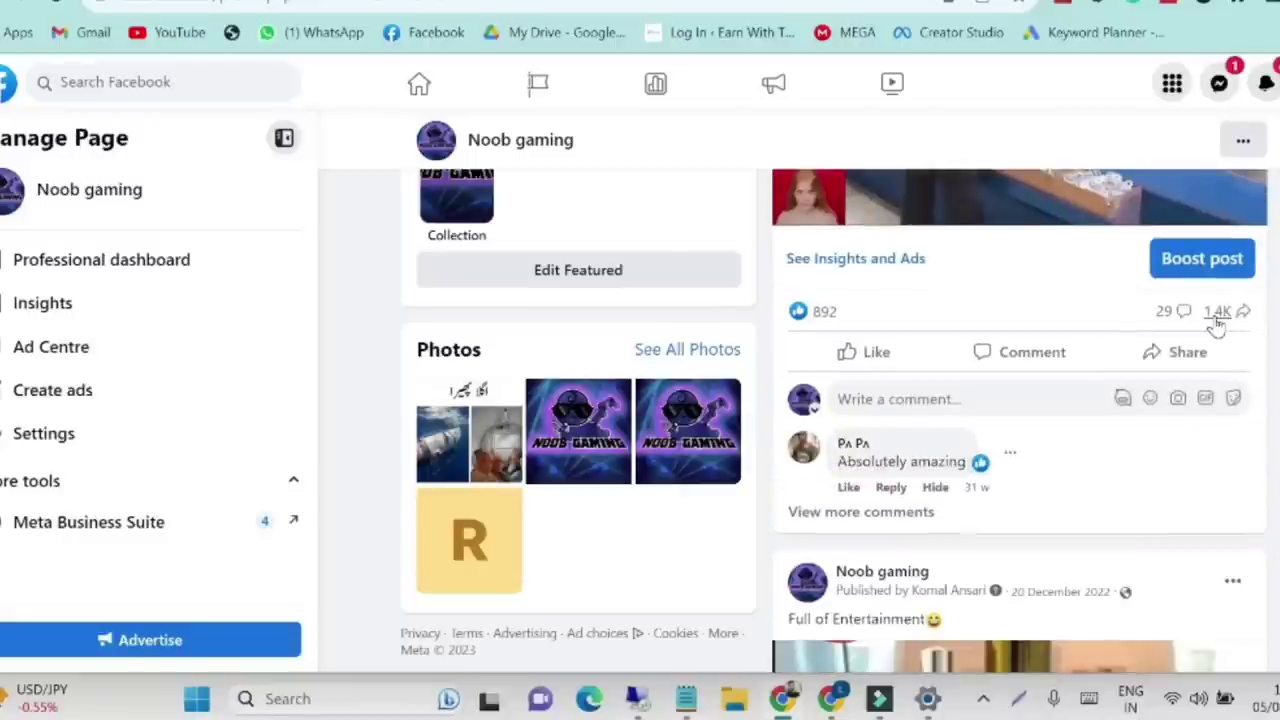
pyautogui.moveTo(1214, 325)
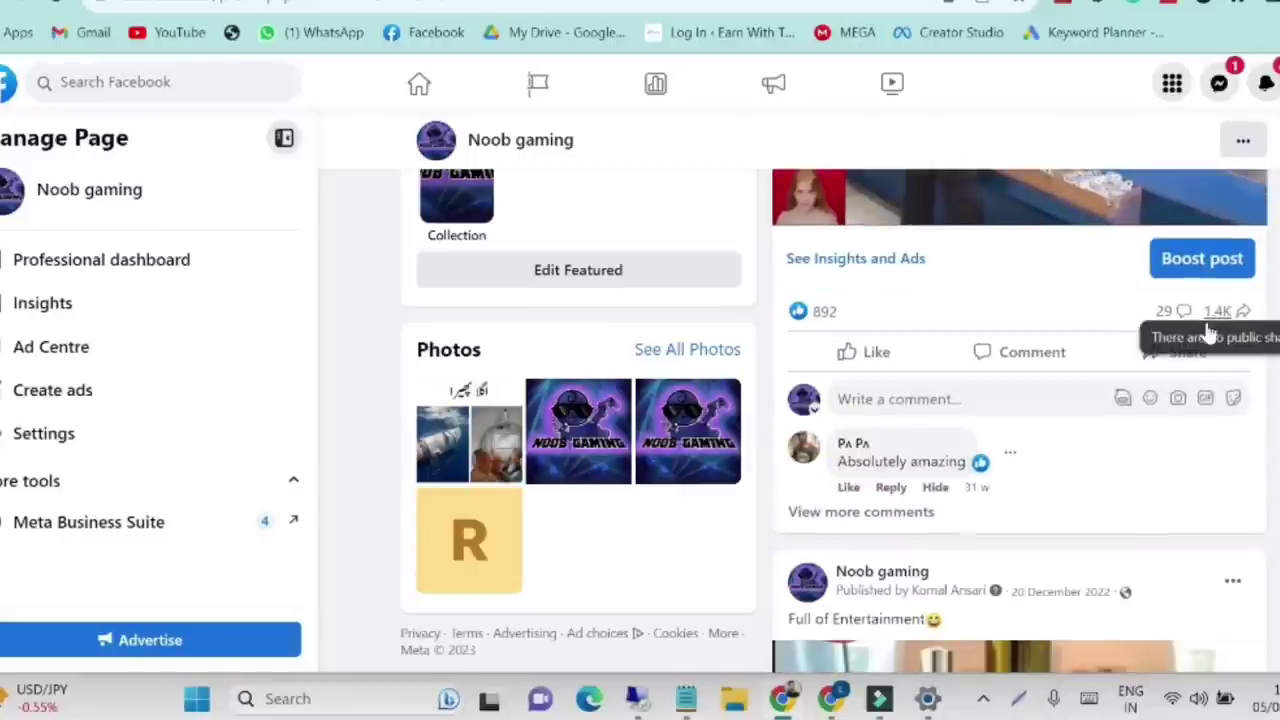